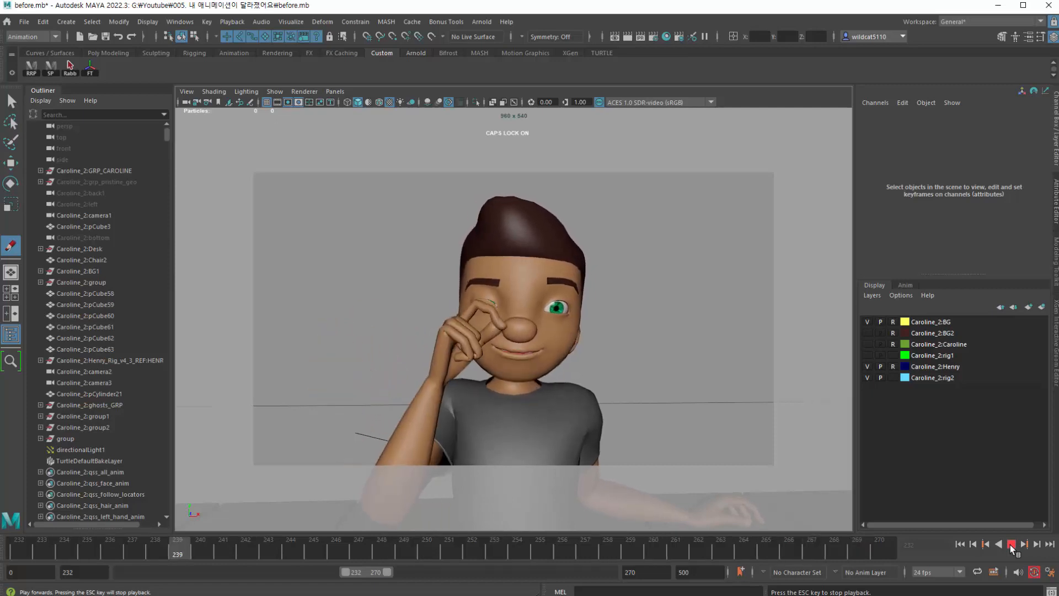
- Play back and scrub the character animation across frames 232 to 270 to review the hand and head motion
{"action": "key", "text": "Escape"}
{"action": "left_click", "coordinate": [43, 550]}
{"action": "key", "text": "alt+v"}
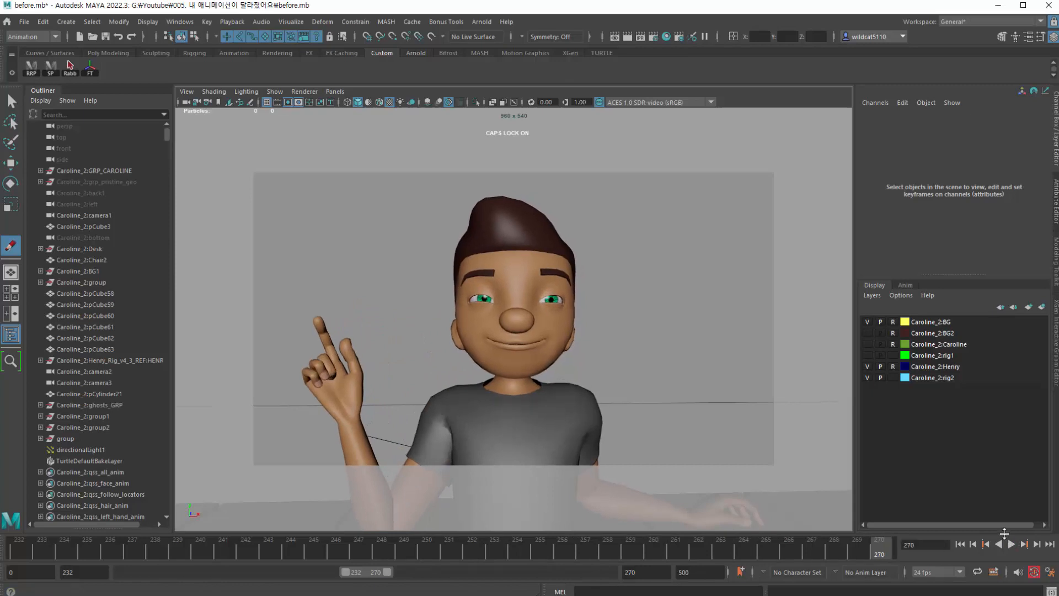
{"action": "left_click", "coordinate": [1011, 544]}
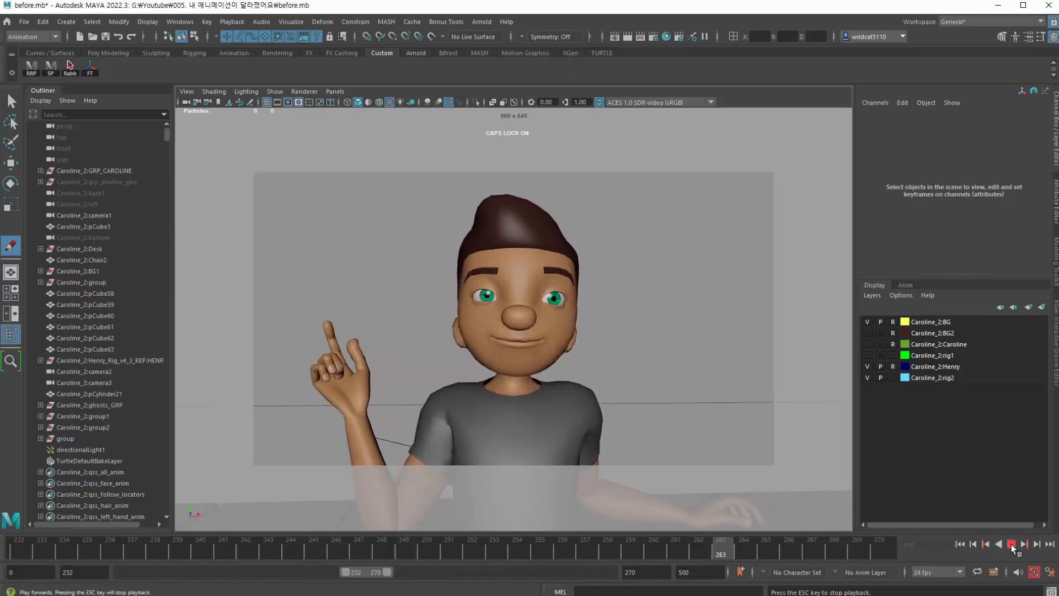
{"action": "key", "text": "Escape"}
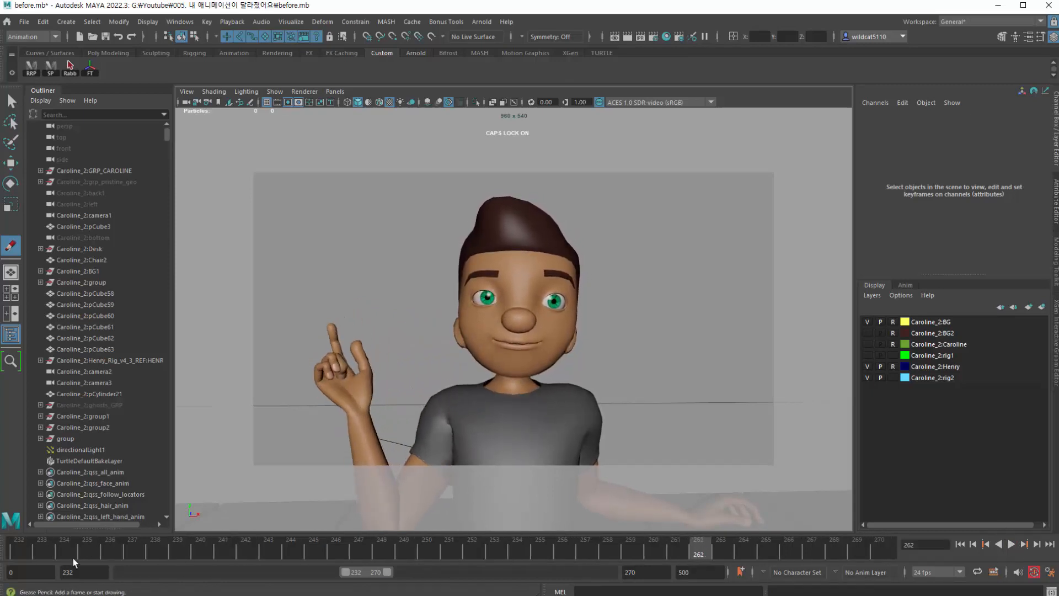
{"action": "left_click_drag", "start_coordinate": [68, 552], "coordinate": [285, 560]}
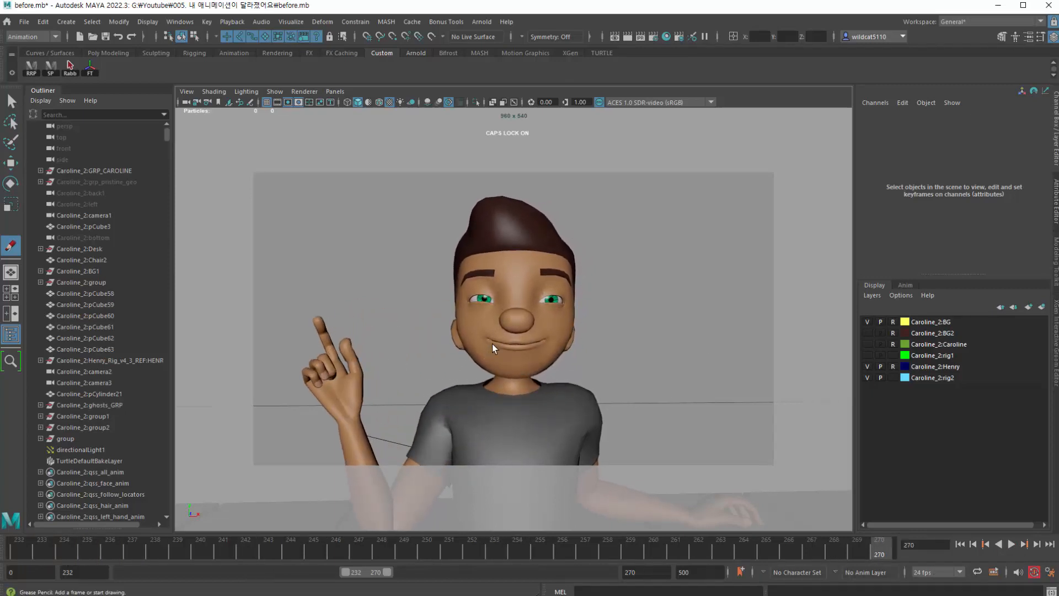
{"action": "left_click", "coordinate": [25, 545]}
{"action": "key", "text": "alt+v"}
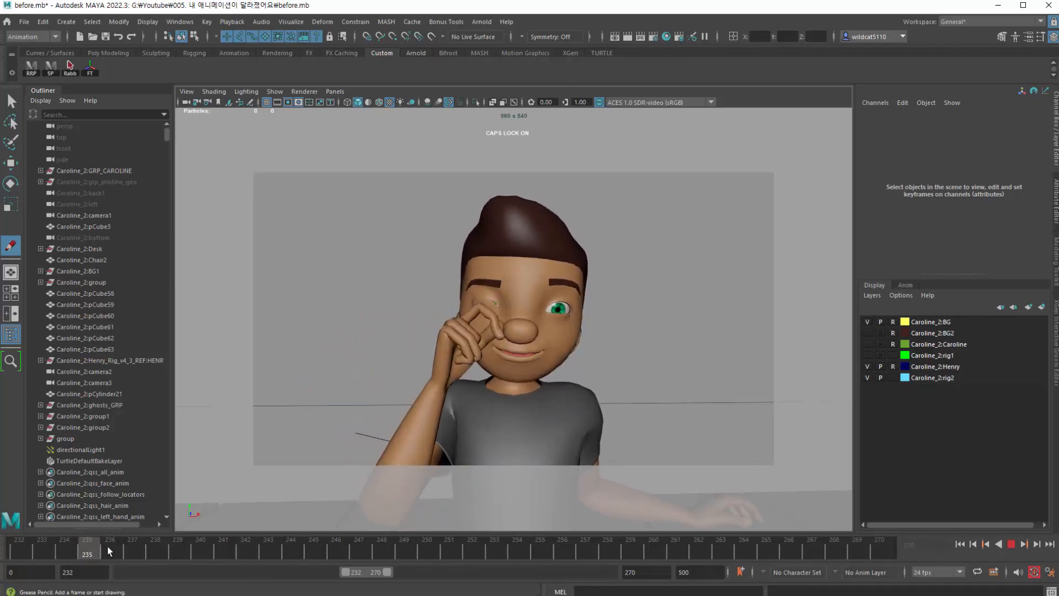
{"action": "key", "text": "alt+v"}
{"action": "left_click", "coordinate": [275, 92]}
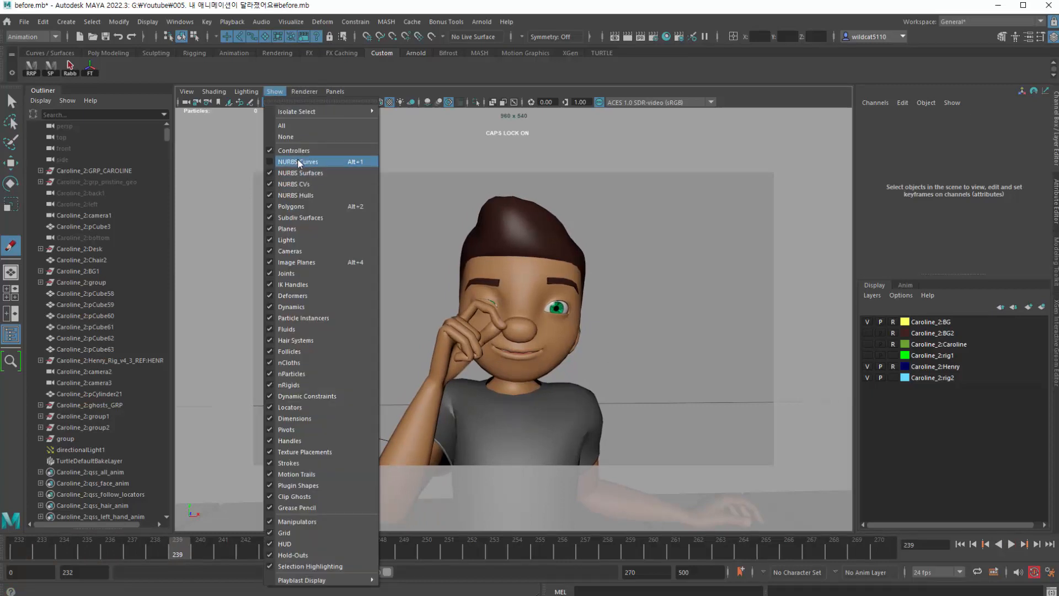
{"action": "left_click_drag", "start_coordinate": [42, 550], "coordinate": [495, 547]}
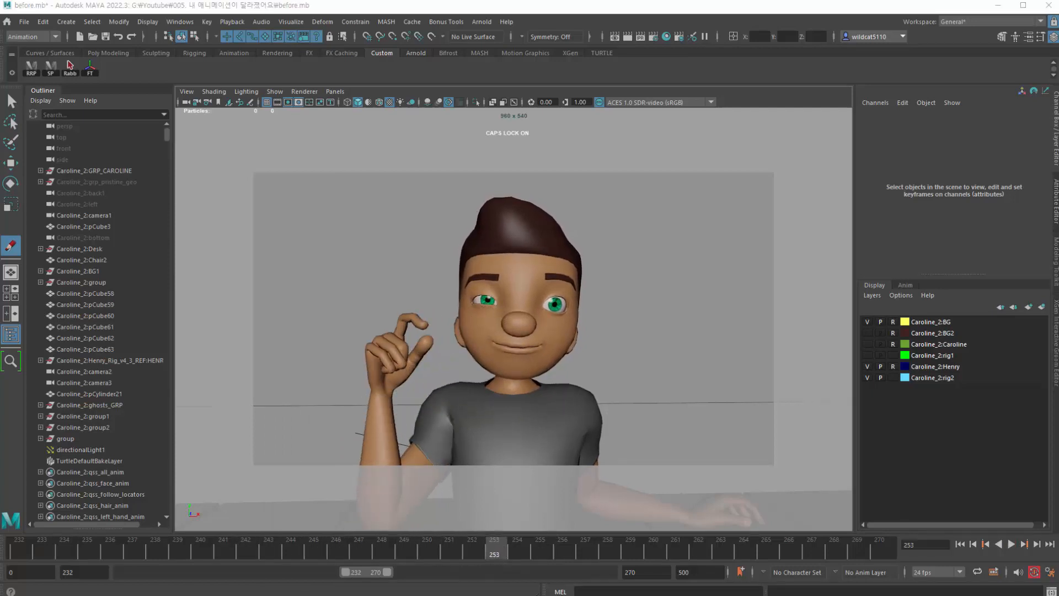
- Switch to the sticky note, place it beside the character, and highlight the first line, "전체적인 몸의 중심"
{"action": "key", "text": "alt+Tab"}
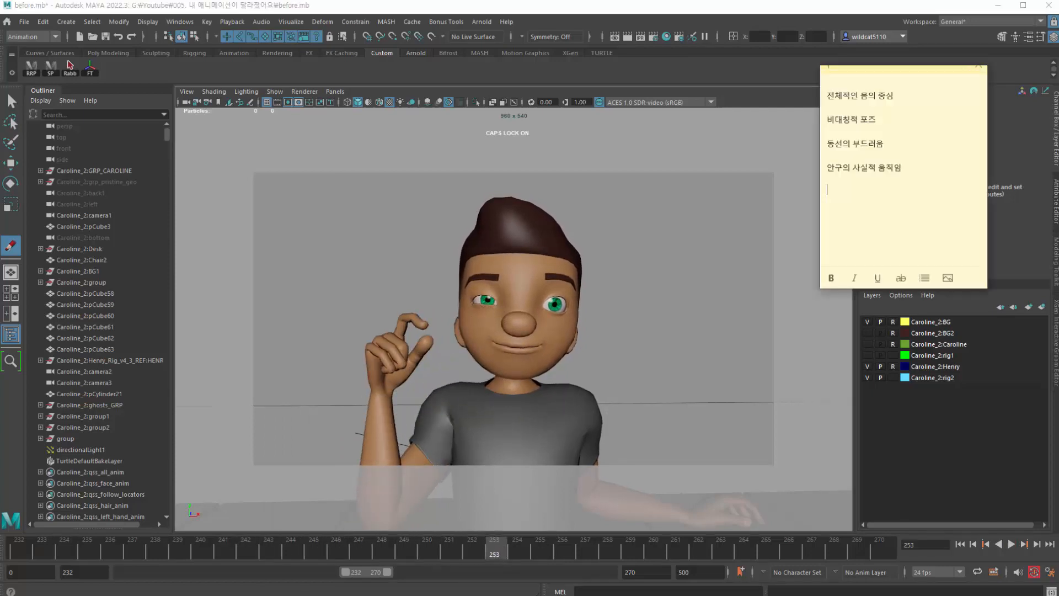
{"action": "triple_click", "coordinate": [882, 104]}
{"action": "left_click", "coordinate": [907, 114]}
{"action": "triple_click", "coordinate": [864, 99]}
{"action": "left_click_drag", "start_coordinate": [858, 71], "coordinate": [728, 146]}
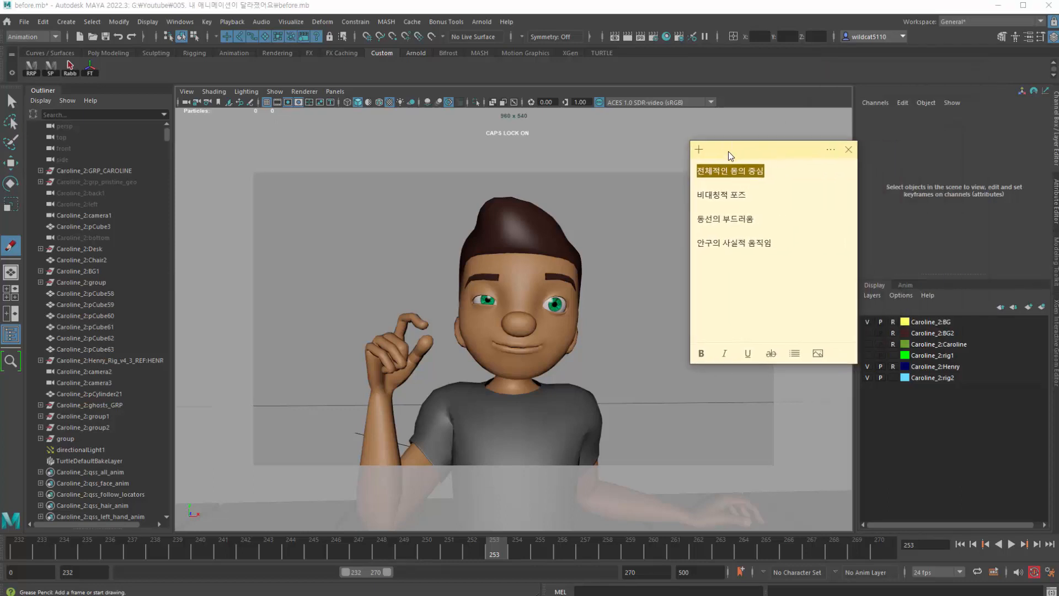
{"action": "left_click", "coordinate": [728, 174]}
{"action": "triple_click", "coordinate": [728, 174]}
{"action": "left_click", "coordinate": [758, 180]}
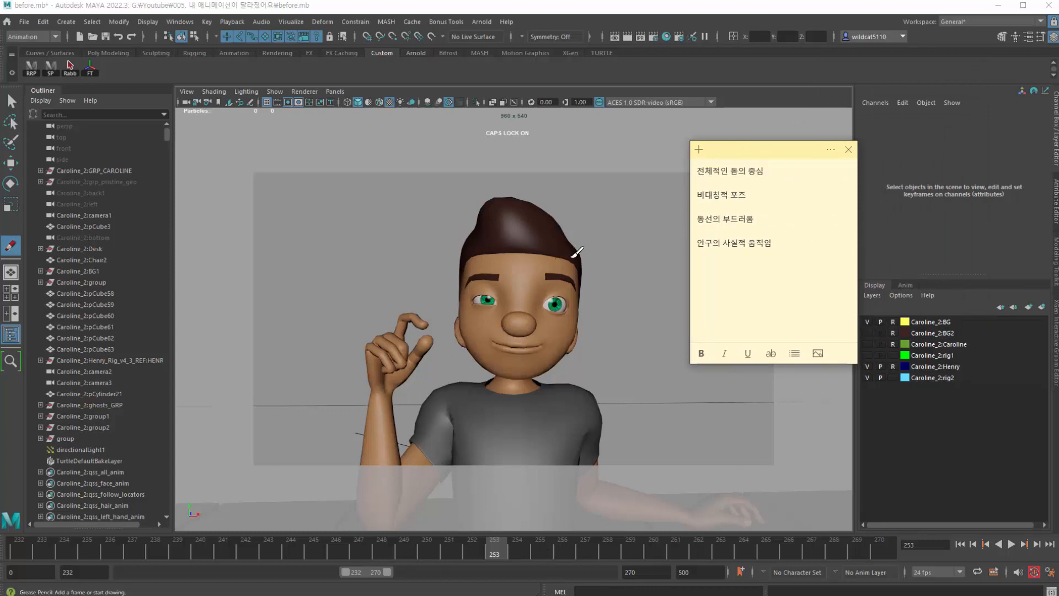
- Read through the note's second line, "비대칭적 포즈", and move the note off the viewport
{"action": "left_click_drag", "start_coordinate": [756, 174], "coordinate": [716, 175]}
{"action": "left_click", "coordinate": [721, 174]}
{"action": "triple_click", "coordinate": [732, 195]}
{"action": "left_click", "coordinate": [733, 221]}
{"action": "left_click", "coordinate": [729, 209]}
{"action": "triple_click", "coordinate": [753, 195]}
{"action": "left_click", "coordinate": [712, 195]}
{"action": "left_click_drag", "start_coordinate": [726, 154], "coordinate": [1058, 146]}
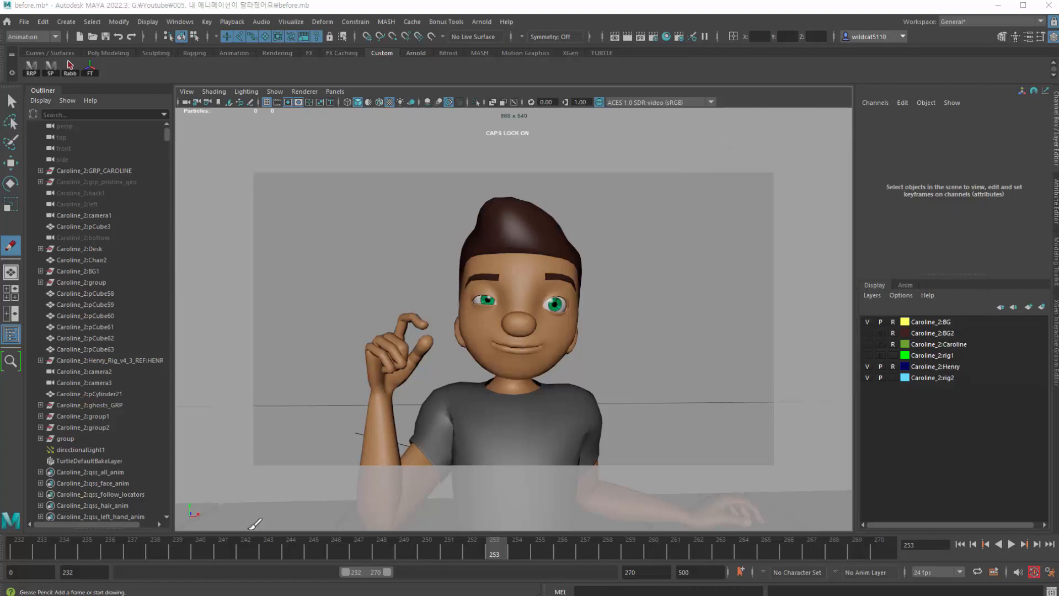
- Play the animation, stop at frame 251, and add a Grease Pencil drawing frame there
{"action": "left_click", "coordinate": [122, 547]}
{"action": "key", "text": "alt+v"}
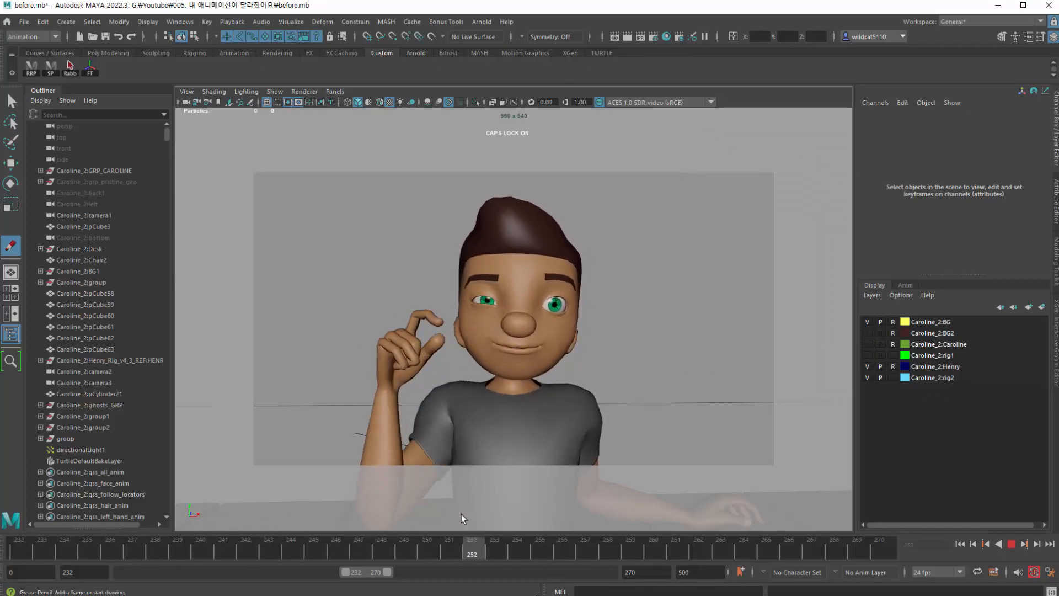
{"action": "key", "text": "alt+v"}
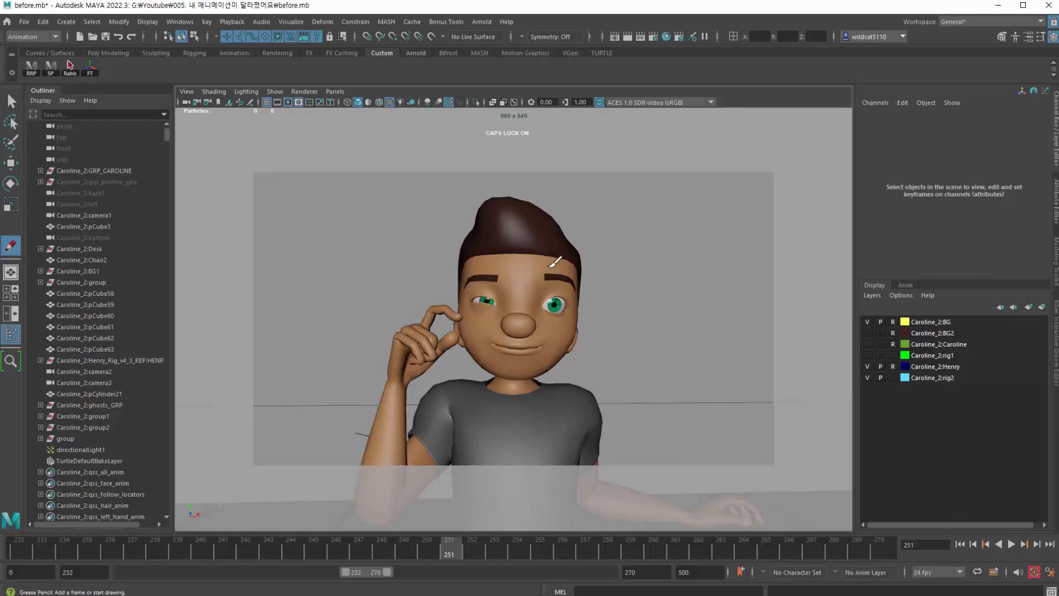
{"action": "left_click", "coordinate": [250, 102]}
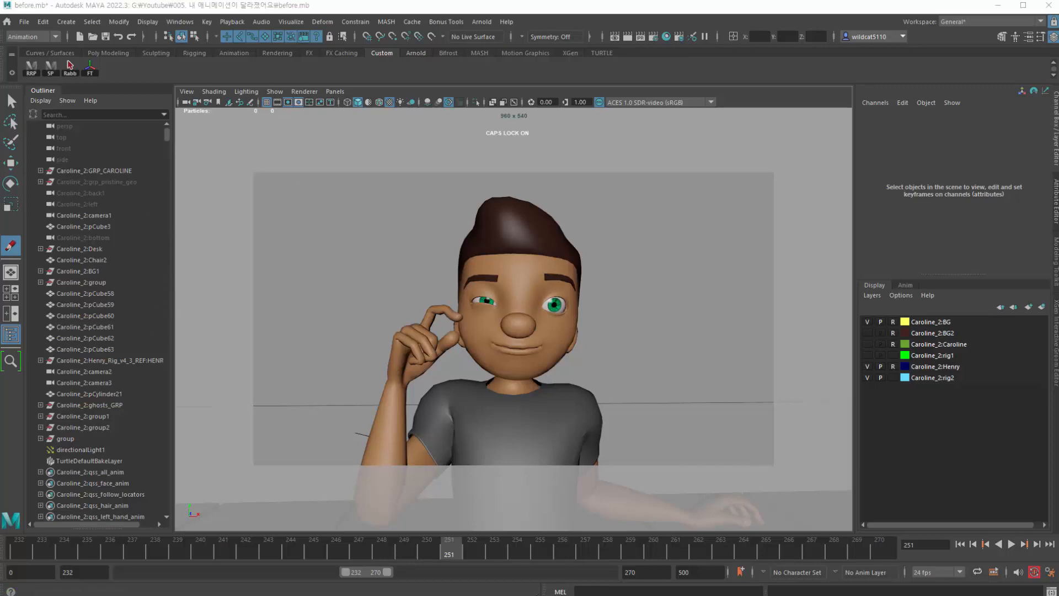
{"action": "left_click_drag", "start_coordinate": [372, 142], "coordinate": [293, 110]}
{"action": "left_click", "coordinate": [225, 136]}
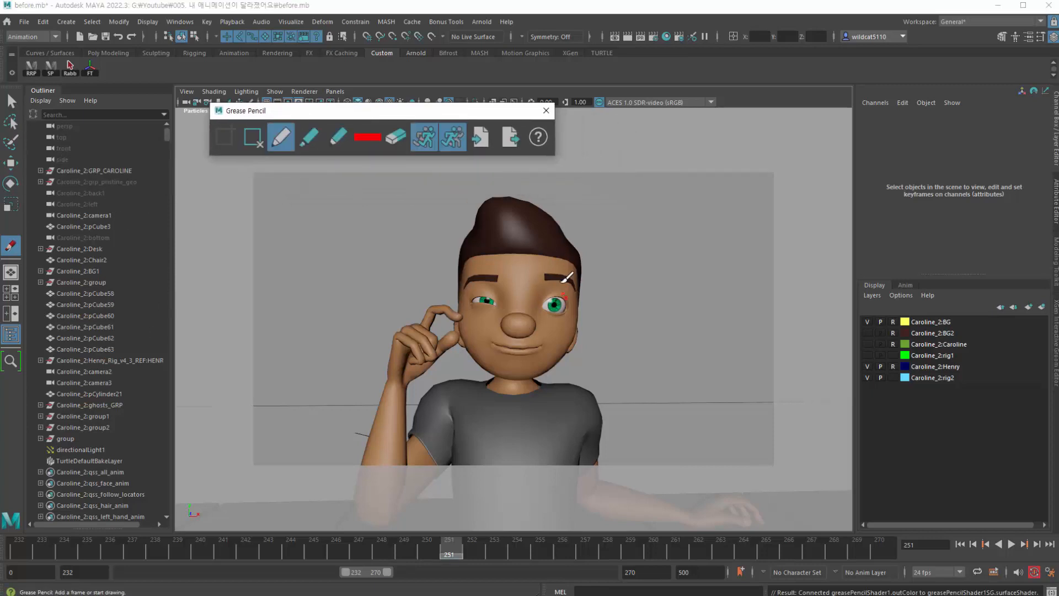
- Sketch a tilted face centre line, an eye line and a rounded head outline in red over the character's face
{"action": "left_click", "coordinate": [544, 274]}
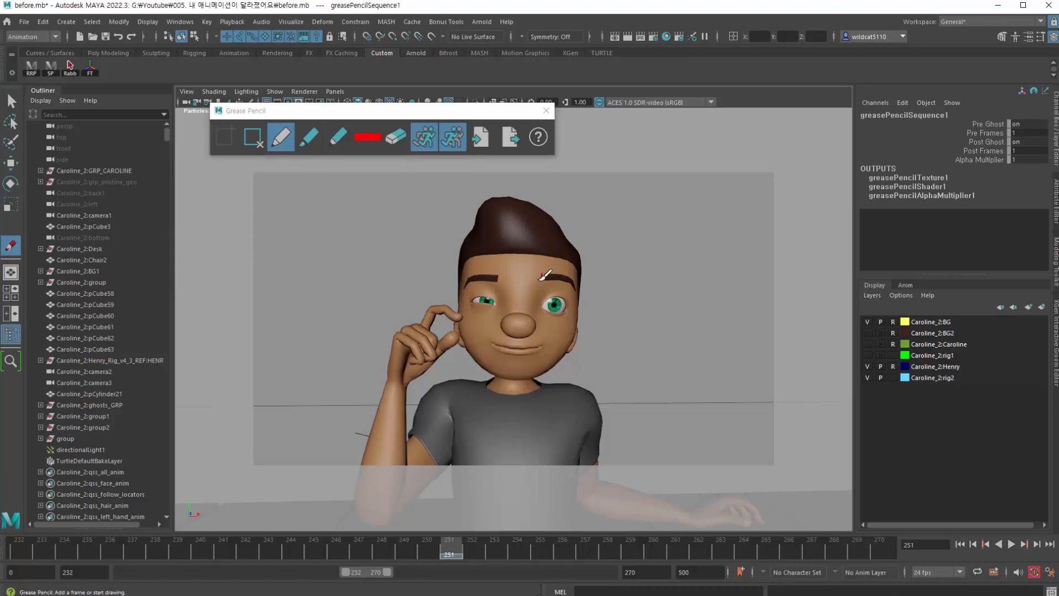
{"action": "left_click_drag", "start_coordinate": [525, 330], "coordinate": [517, 358]}
{"action": "left_click_drag", "start_coordinate": [500, 285], "coordinate": [517, 292]}
{"action": "mouse_move", "coordinate": [584, 313]}
{"action": "left_mouse_down"}
{"action": "mouse_move", "coordinate": [507, 291]}
{"action": "mouse_move", "coordinate": [528, 294]}
{"action": "mouse_move", "coordinate": [513, 378]}
{"action": "mouse_move", "coordinate": [536, 277]}
{"action": "left_mouse_up"}
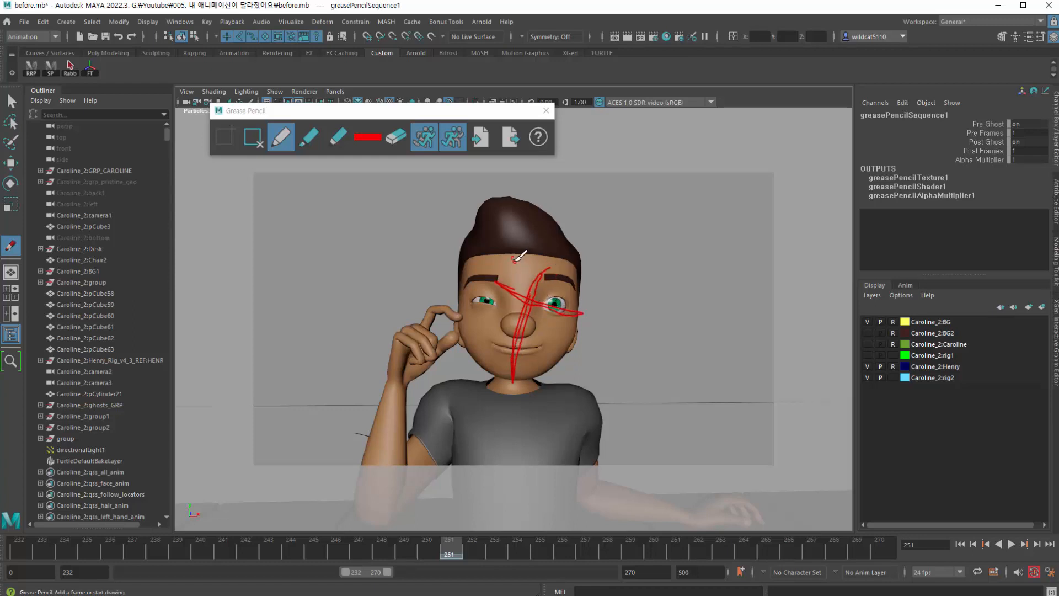
{"action": "mouse_move", "coordinate": [509, 359]}
{"action": "left_mouse_down"}
{"action": "mouse_move", "coordinate": [513, 367]}
{"action": "mouse_move", "coordinate": [485, 358]}
{"action": "mouse_move", "coordinate": [475, 314]}
{"action": "mouse_move", "coordinate": [487, 271]}
{"action": "left_mouse_up"}
{"action": "mouse_move", "coordinate": [568, 243]}
{"action": "left_mouse_down"}
{"action": "mouse_move", "coordinate": [597, 283]}
{"action": "mouse_move", "coordinate": [580, 343]}
{"action": "mouse_move", "coordinate": [543, 374]}
{"action": "left_mouse_up"}
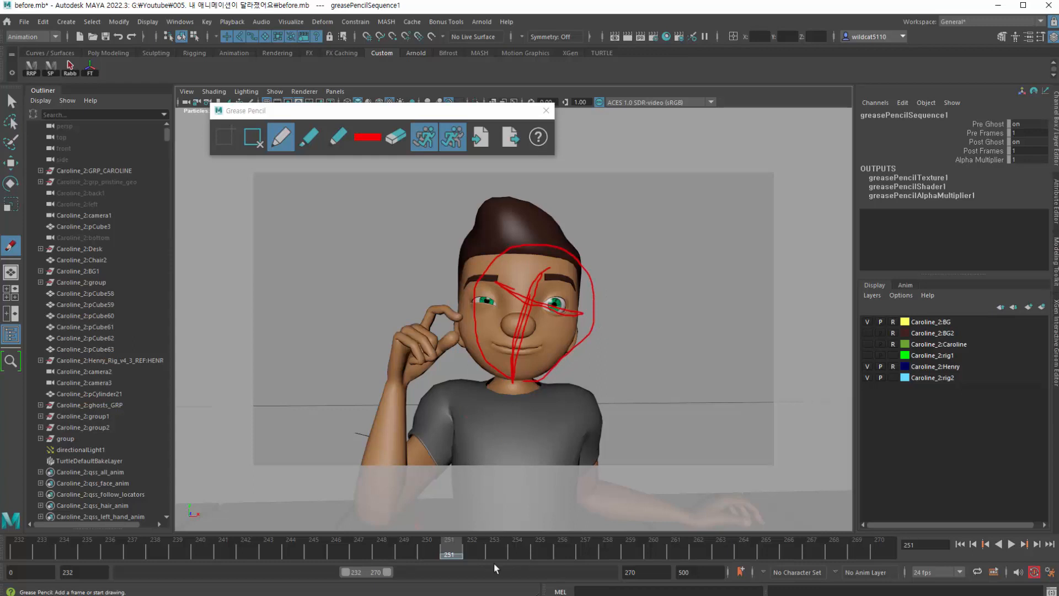
- Play the animation against the head sketch and remove the Grease Pencil frame at frame 251
{"action": "key", "text": "alt+v"}
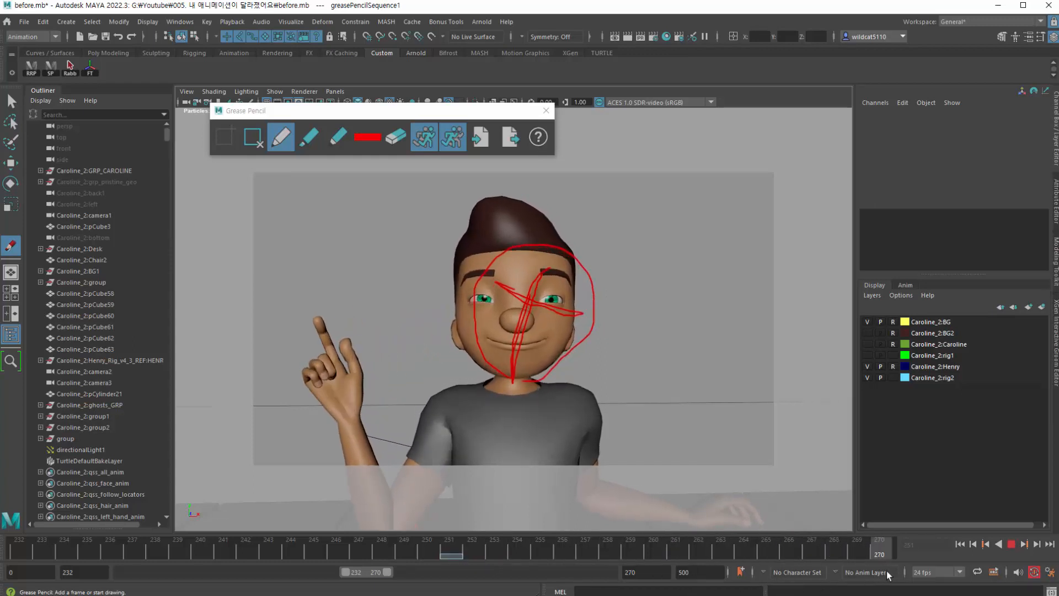
{"action": "key", "text": "alt+v"}
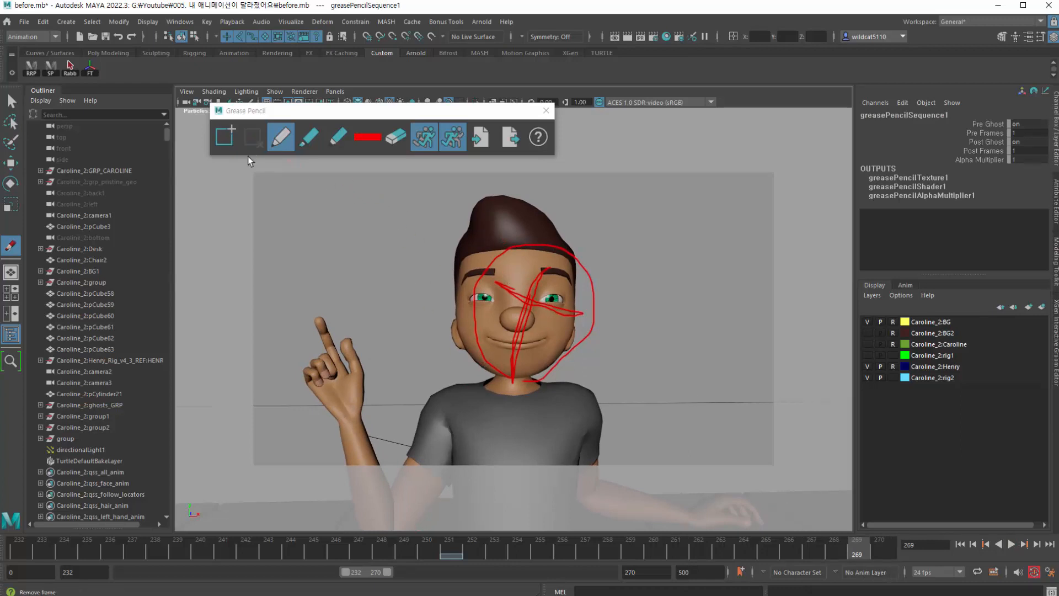
{"action": "left_click", "coordinate": [455, 551]}
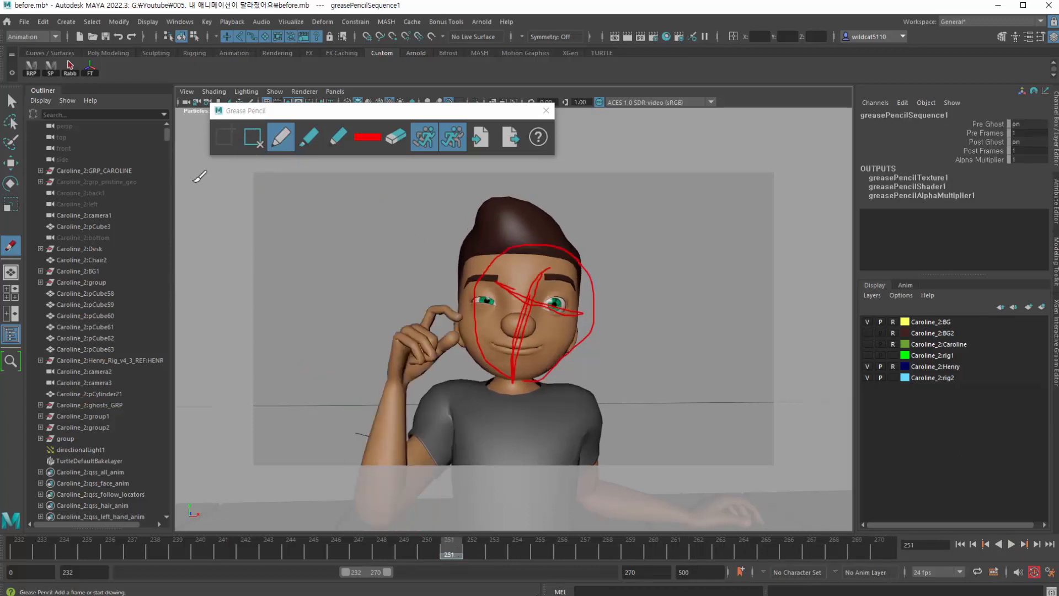
{"action": "left_click", "coordinate": [254, 137]}
- Sketch oppositely tilted centre and eye lines over the face at frame 267, and remove that drawing frame
{"action": "key", "text": "alt+v"}
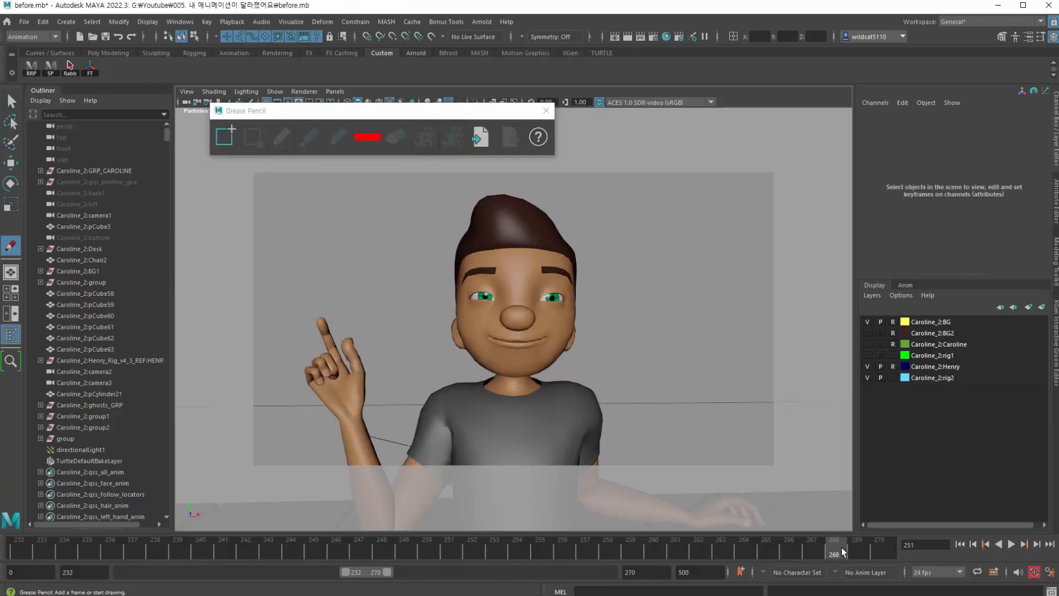
{"action": "key", "text": "alt+v"}
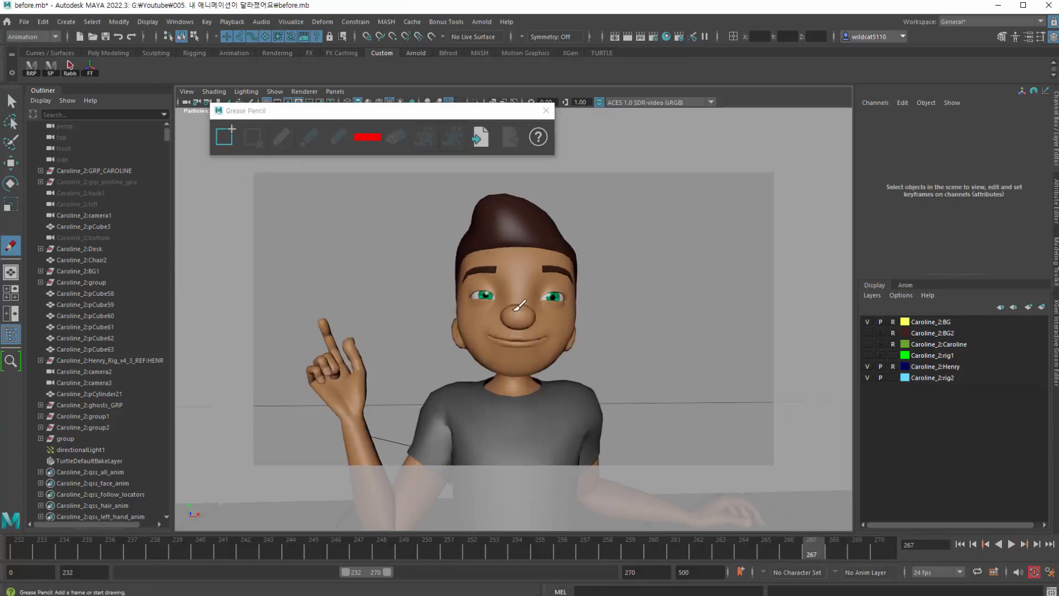
{"action": "left_click_drag", "start_coordinate": [484, 256], "coordinate": [525, 362]}
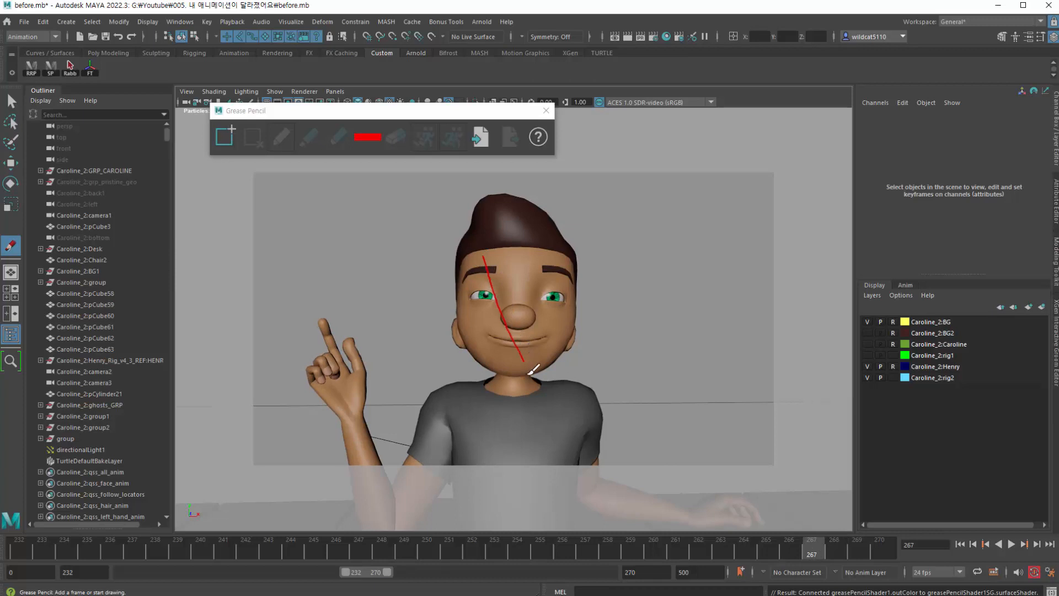
{"action": "left_click_drag", "start_coordinate": [449, 316], "coordinate": [530, 271]}
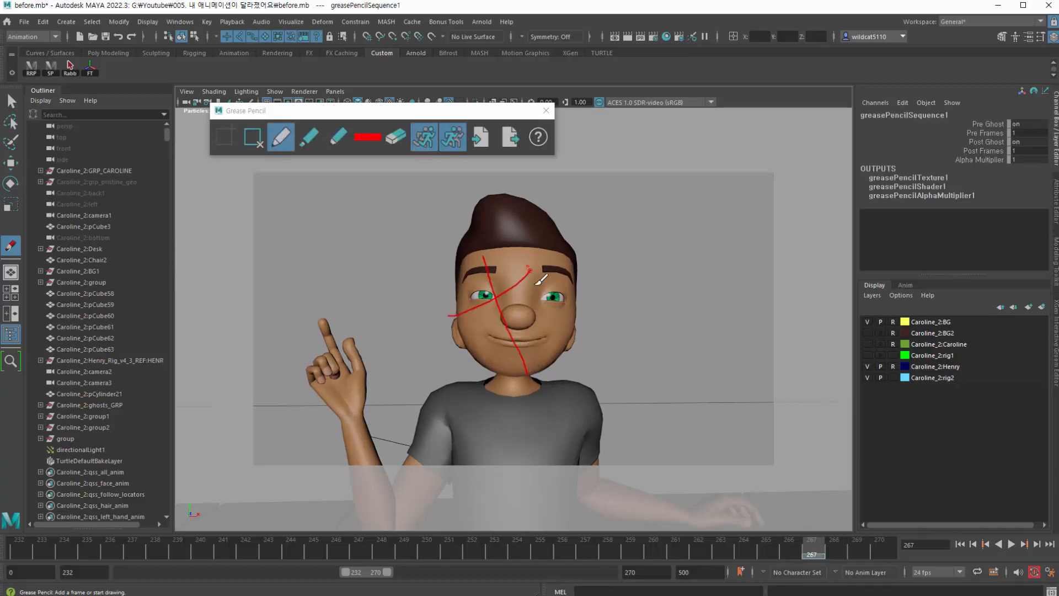
{"action": "mouse_move", "coordinate": [441, 320]}
{"action": "left_mouse_down"}
{"action": "mouse_move", "coordinate": [518, 367]}
{"action": "mouse_move", "coordinate": [545, 305]}
{"action": "left_mouse_up"}
{"action": "left_click", "coordinate": [253, 138]}
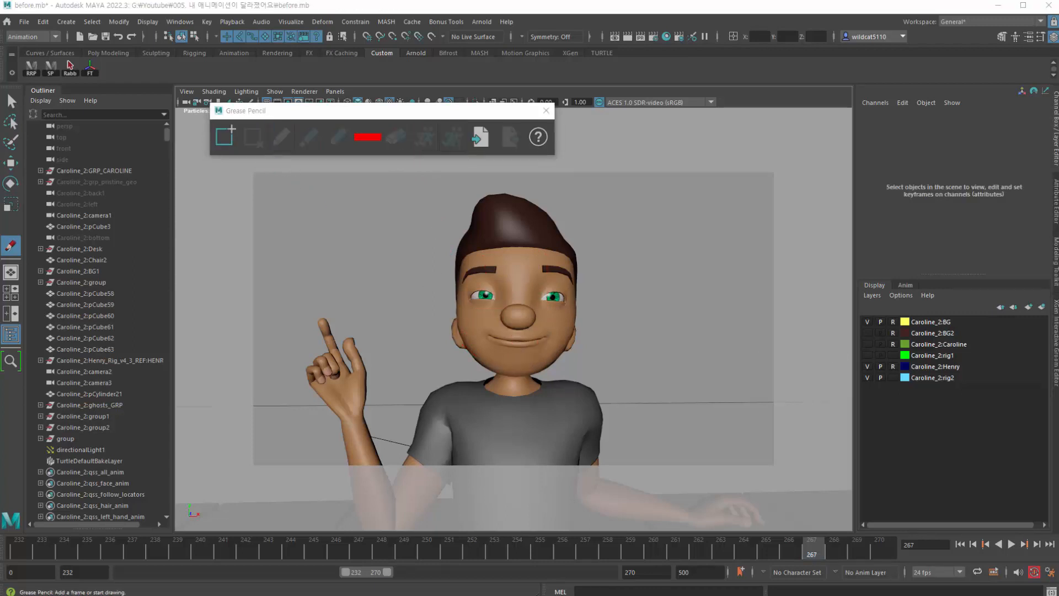
- Check the sticky note again and play the animation to examine the path of the raised arm
{"action": "left_click_drag", "start_coordinate": [909, 243], "coordinate": [910, 199]}
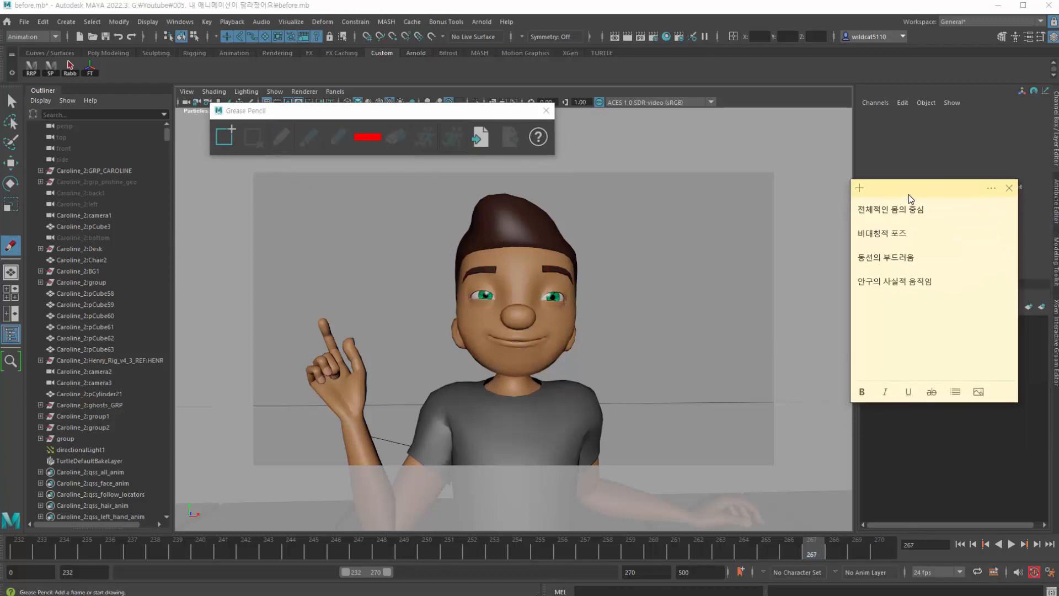
{"action": "left_click", "coordinate": [19, 555]}
{"action": "key", "text": "alt+v"}
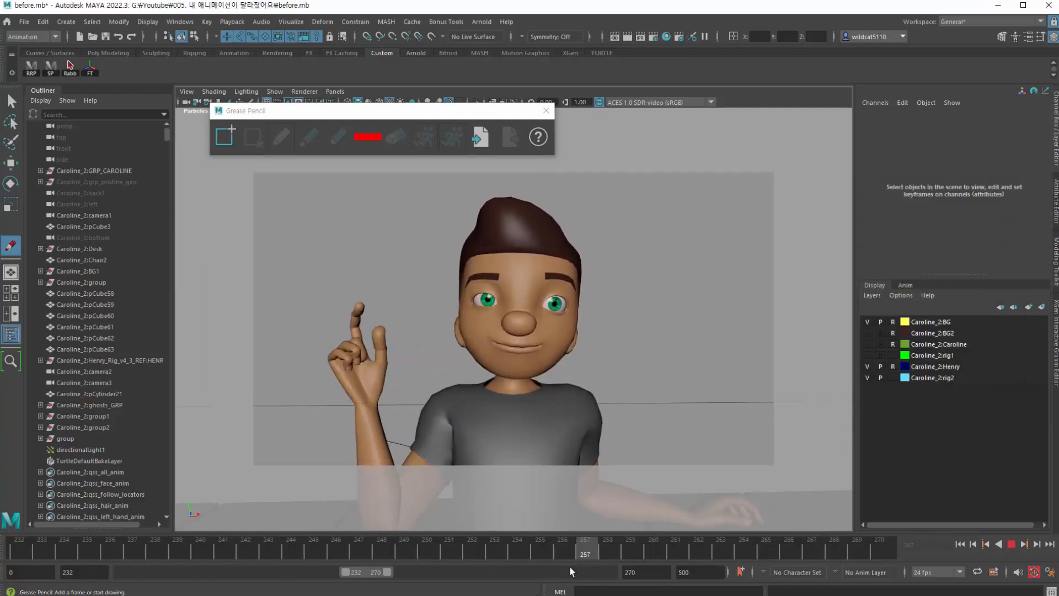
{"action": "key", "text": "alt+v"}
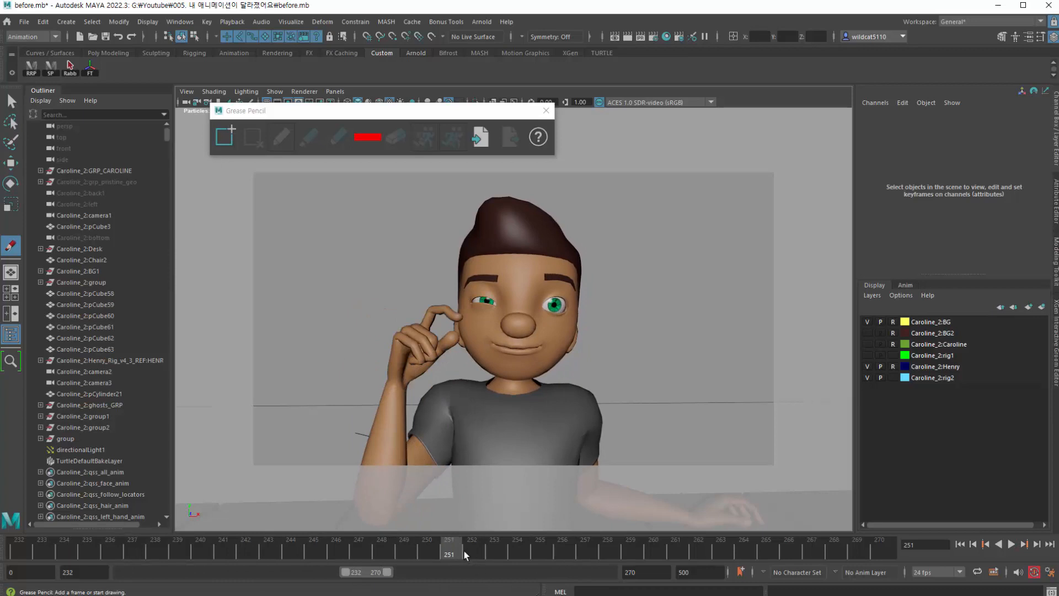
- Mark the raised wrist in red Grease Pencil at frames 256, 243, 258 and 263, with its travel path sketched at frame 243
{"action": "left_click_drag", "start_coordinate": [465, 550], "coordinate": [569, 543]}
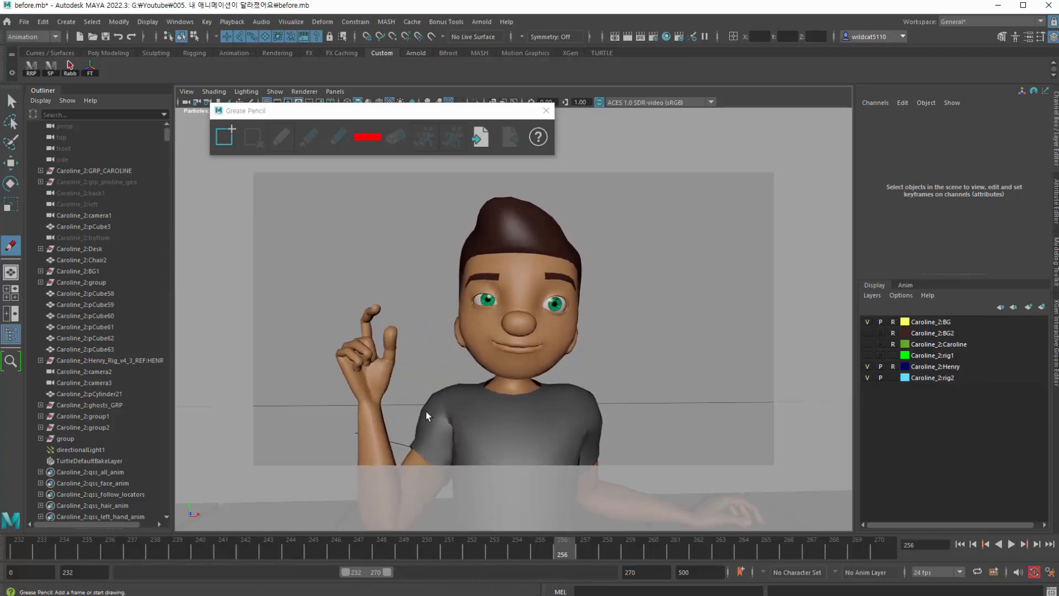
{"action": "left_click", "coordinate": [227, 142]}
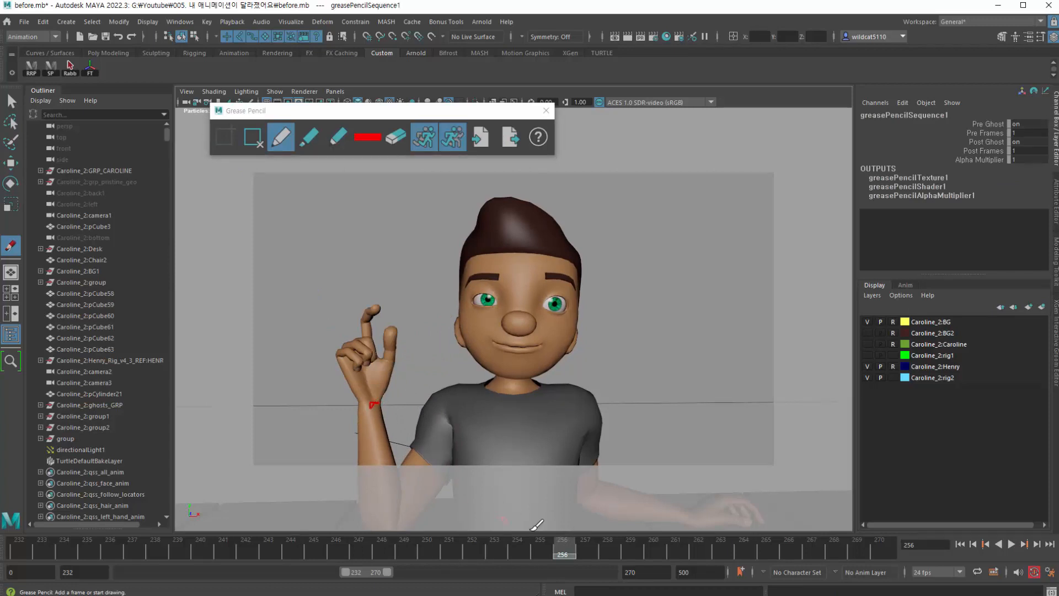
{"action": "mouse_move", "coordinate": [561, 550]}
{"action": "left_mouse_down"}
{"action": "mouse_move", "coordinate": [419, 542]}
{"action": "mouse_move", "coordinate": [260, 557]}
{"action": "left_mouse_up"}
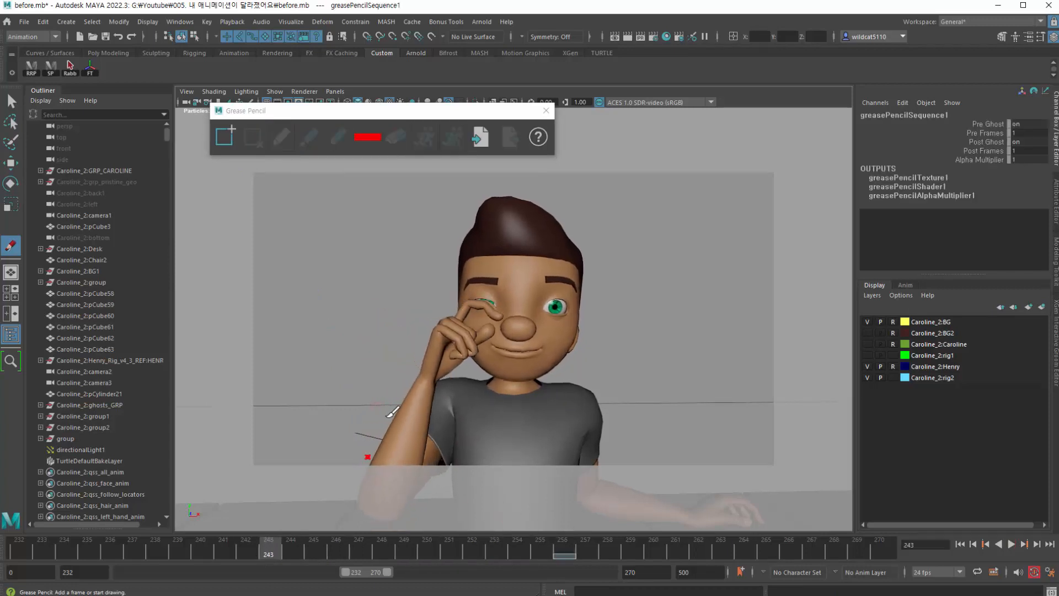
{"action": "mouse_move", "coordinate": [434, 379]}
{"action": "left_mouse_down"}
{"action": "mouse_move", "coordinate": [441, 368]}
{"action": "mouse_move", "coordinate": [391, 397]}
{"action": "left_mouse_up"}
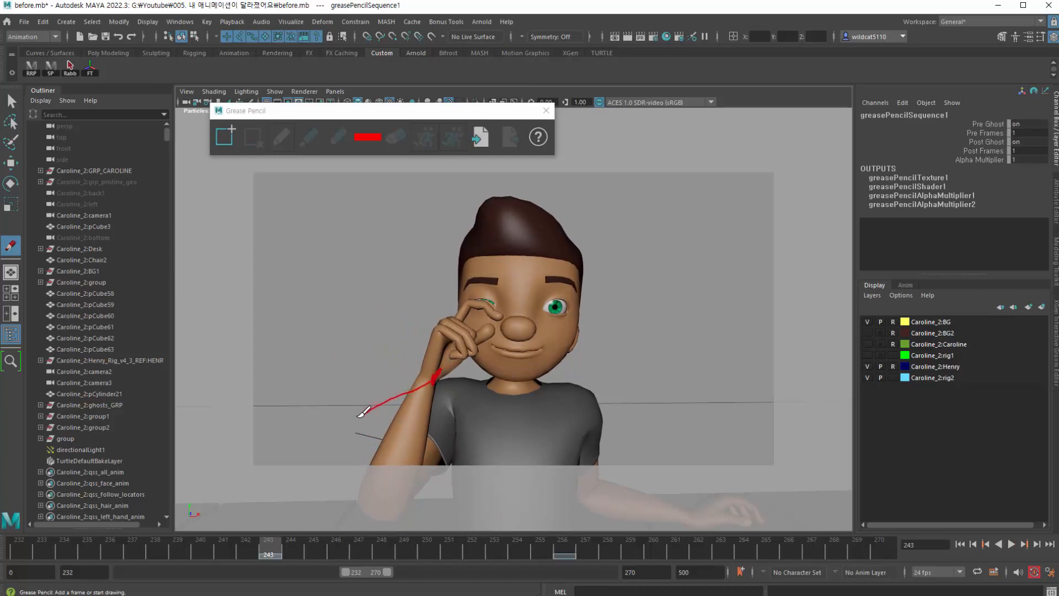
{"action": "mouse_move", "coordinate": [269, 553]}
{"action": "left_mouse_down"}
{"action": "mouse_move", "coordinate": [627, 557]}
{"action": "mouse_move", "coordinate": [516, 558]}
{"action": "mouse_move", "coordinate": [608, 555]}
{"action": "left_mouse_up"}
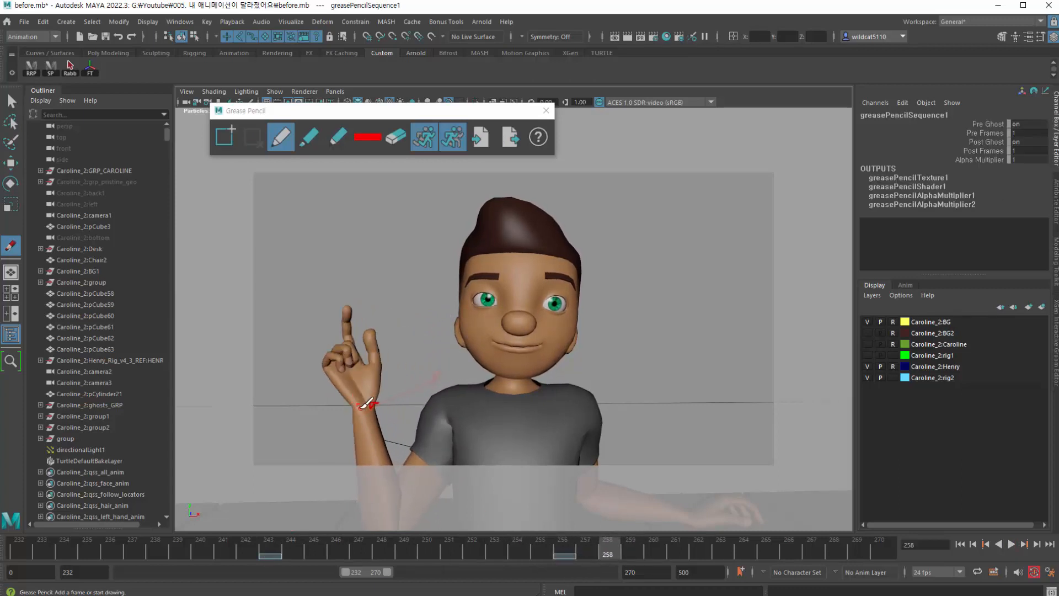
{"action": "left_click_drag", "start_coordinate": [361, 404], "coordinate": [367, 410]}
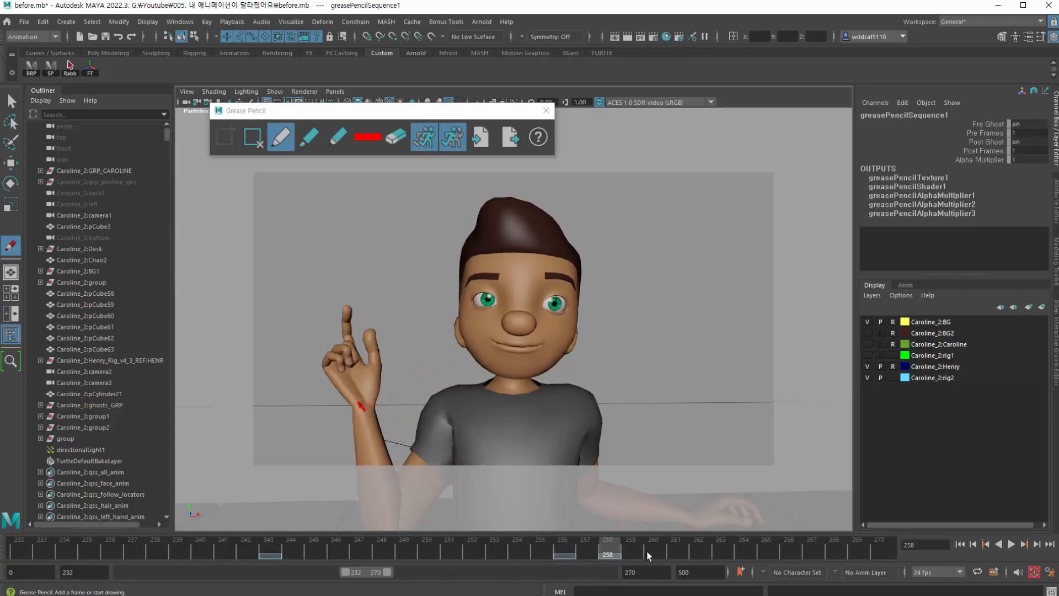
{"action": "left_click_drag", "start_coordinate": [649, 552], "coordinate": [716, 554]}
{"action": "mouse_move", "coordinate": [359, 403]}
{"action": "left_mouse_down"}
{"action": "mouse_move", "coordinate": [351, 423]}
{"action": "mouse_move", "coordinate": [353, 413]}
{"action": "left_mouse_up"}
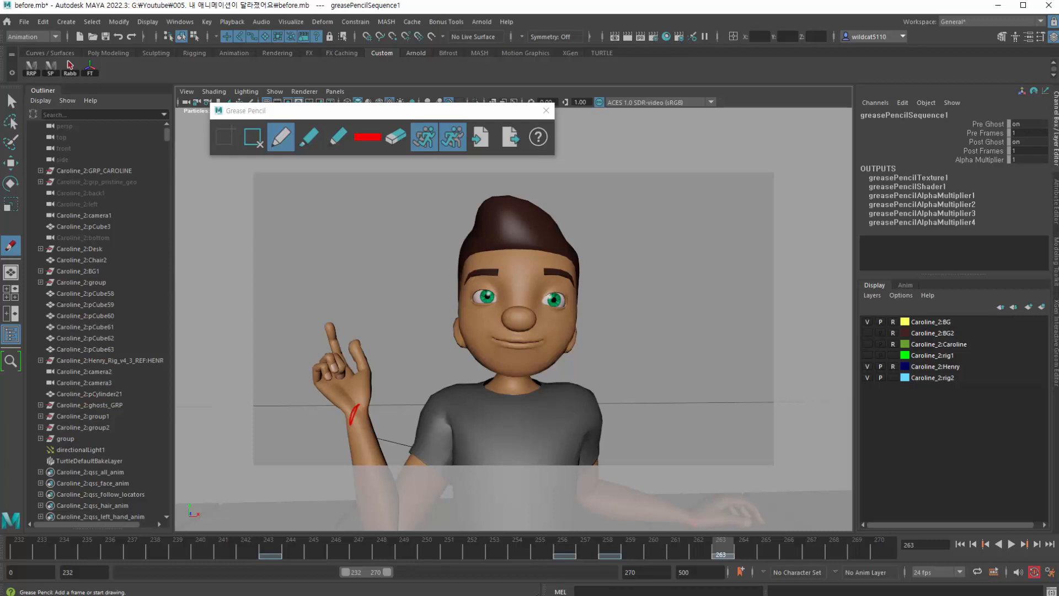
- Bring up the sticky-note checklist, move it beside the character, and scrub the animation to examine the raised arm's motion
{"action": "key", "text": "alt+Tab"}
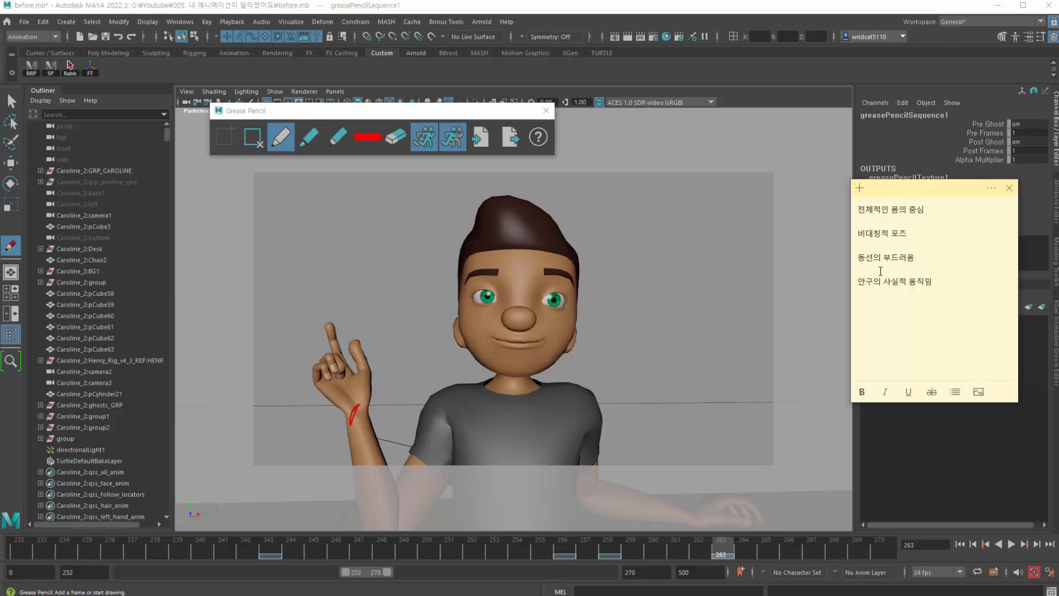
{"action": "left_click_drag", "start_coordinate": [898, 196], "coordinate": [719, 169]}
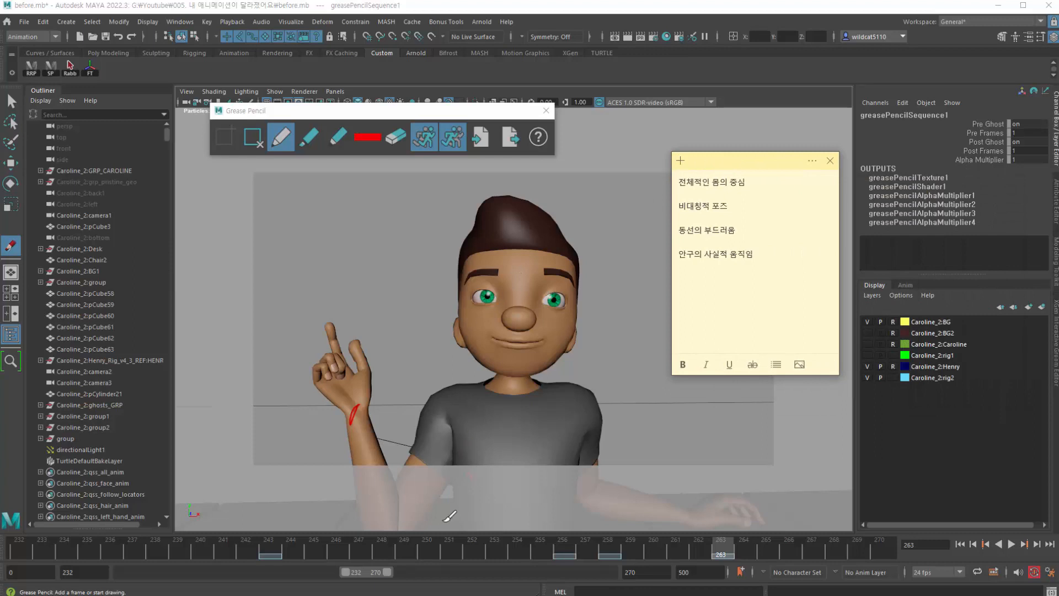
{"action": "left_click_drag", "start_coordinate": [360, 559], "coordinate": [495, 548]}
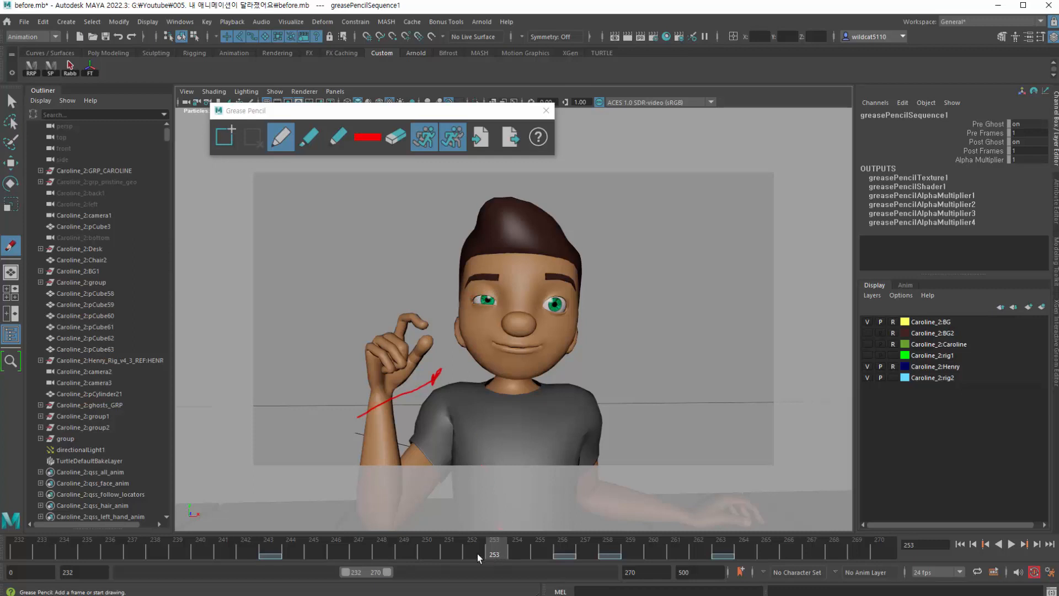
{"action": "mouse_move", "coordinate": [477, 554]}
{"action": "left_mouse_down"}
{"action": "mouse_move", "coordinate": [213, 577]}
{"action": "mouse_move", "coordinate": [20, 569]}
{"action": "left_mouse_up"}
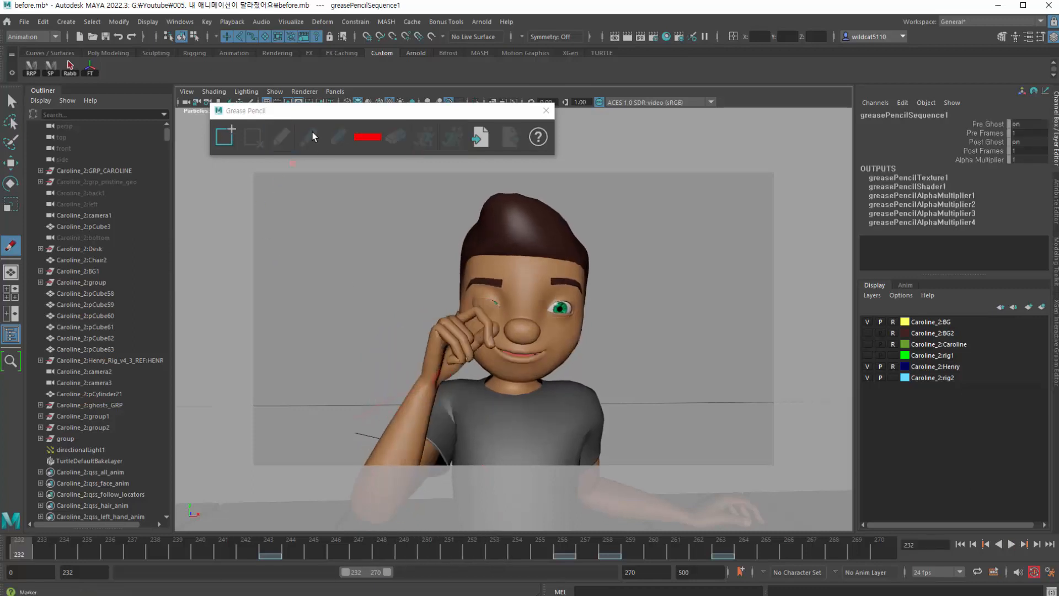
- Remove the Grease Pencil frames at 243, 256, 258 and 263, and move the Grease Pencil window out of the way
{"action": "left_click", "coordinate": [270, 555]}
{"action": "left_click", "coordinate": [253, 138]}
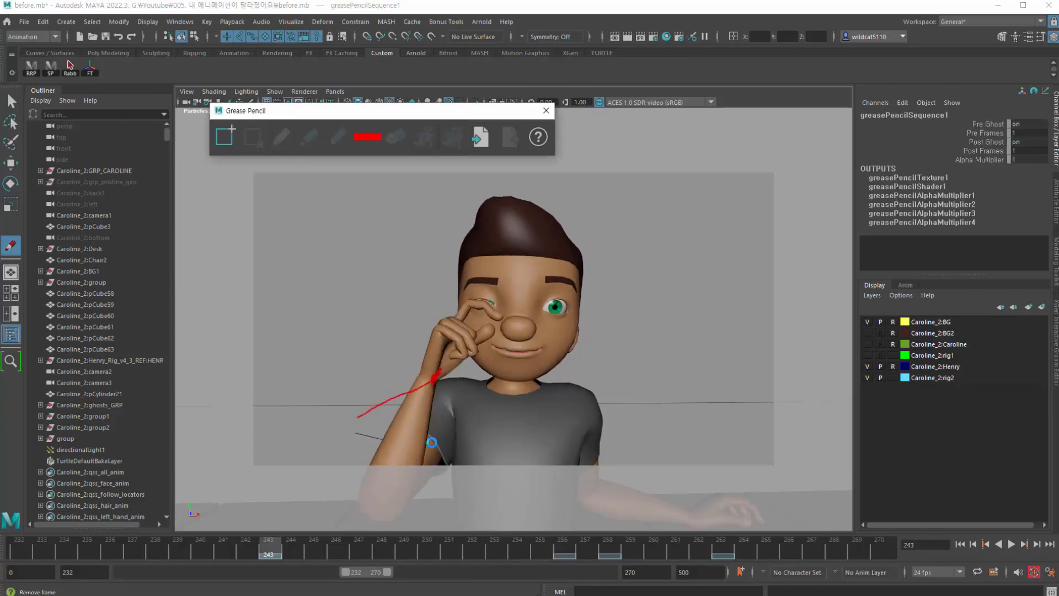
{"action": "left_click", "coordinate": [562, 554]}
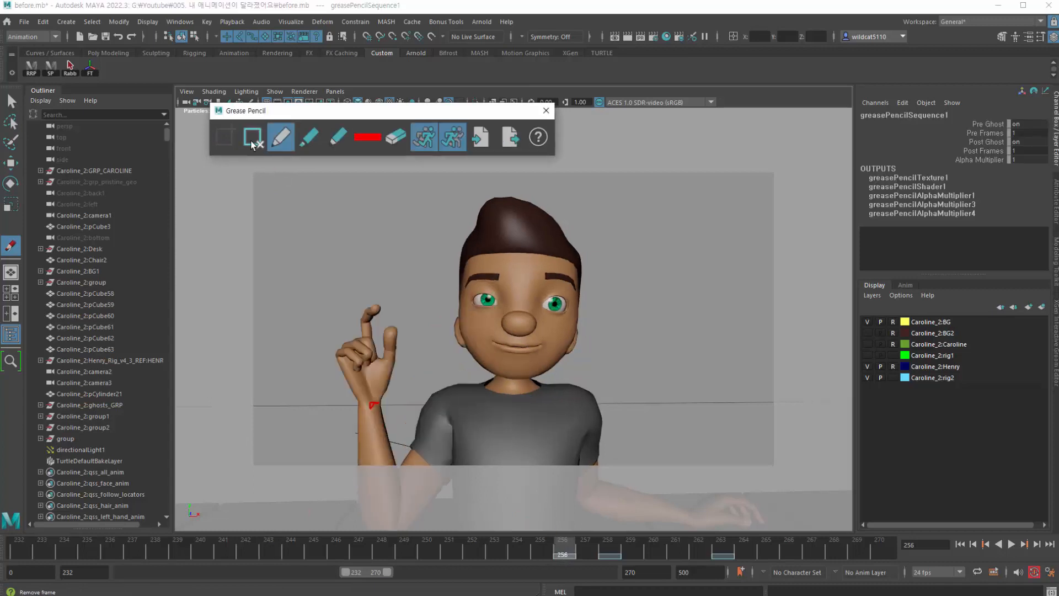
{"action": "left_click", "coordinate": [251, 145]}
{"action": "left_click", "coordinate": [615, 556]}
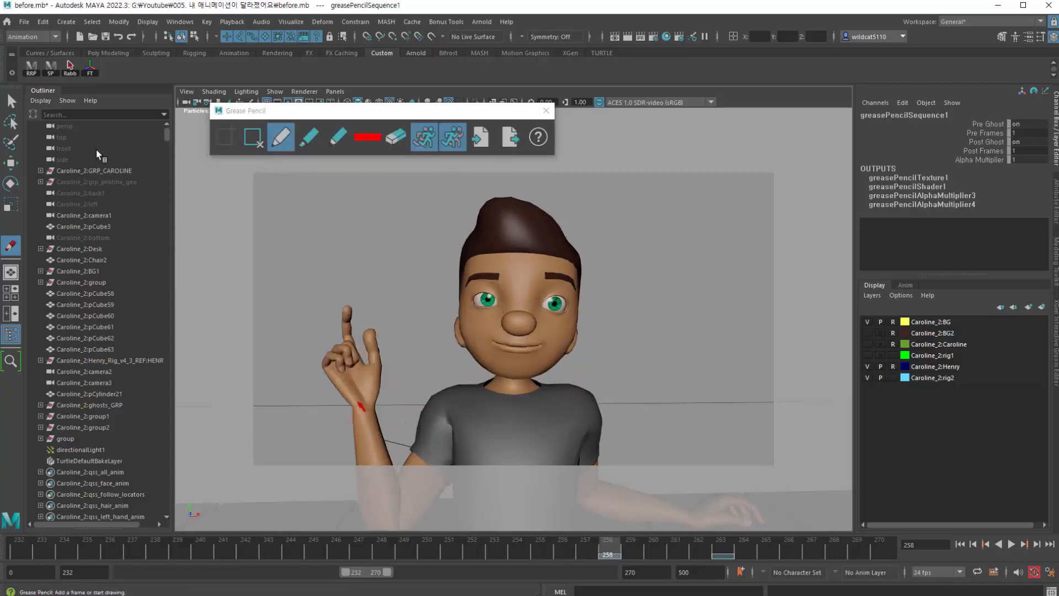
{"action": "left_click", "coordinate": [252, 144]}
{"action": "left_click", "coordinate": [726, 555]}
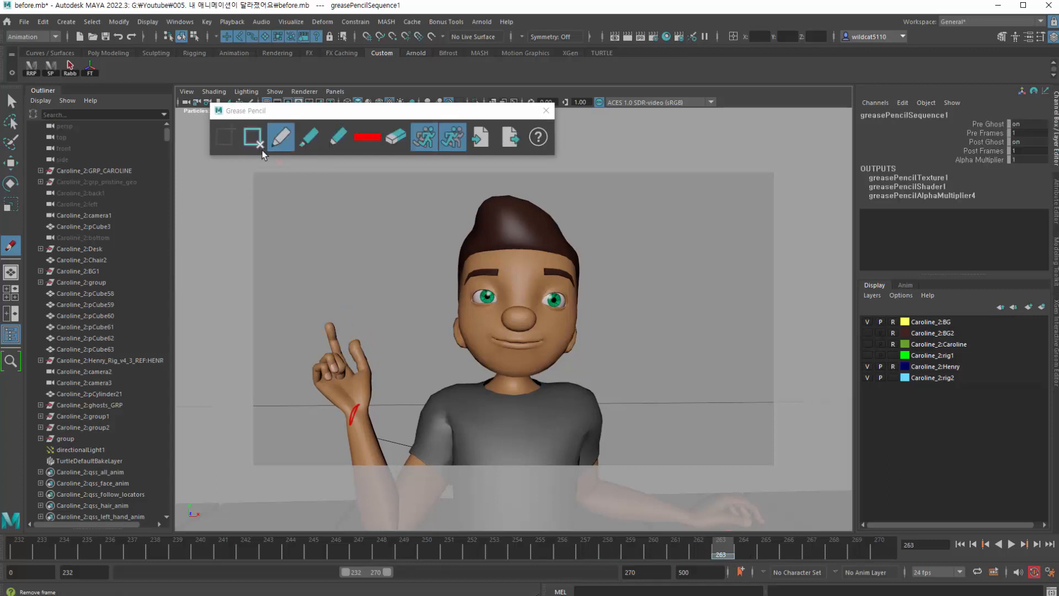
{"action": "left_click", "coordinate": [262, 148]}
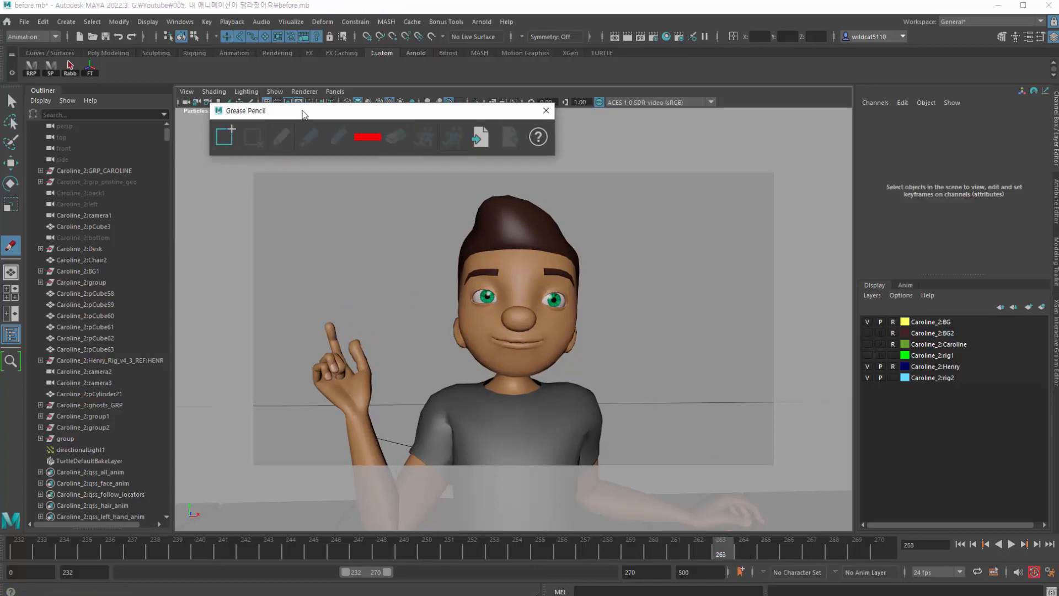
{"action": "mouse_move", "coordinate": [302, 111]}
{"action": "left_mouse_down"}
{"action": "mouse_move", "coordinate": [299, 100]}
{"action": "mouse_move", "coordinate": [1058, 242]}
{"action": "left_mouse_up"}
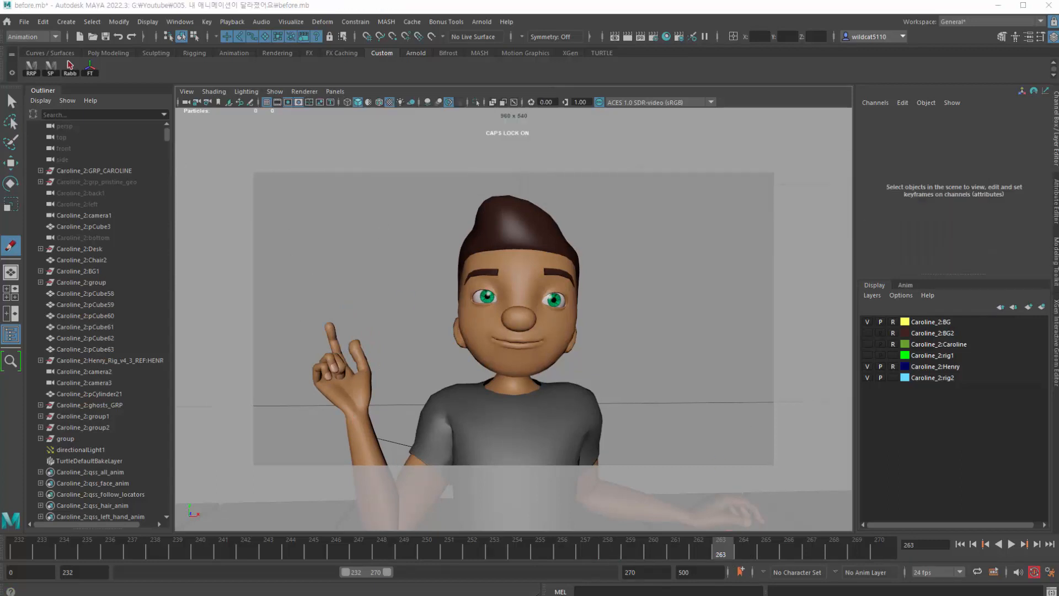
- Play the animation with the Select tool active, stop at frame 253, and show the rig's control curves in the camera view
{"action": "left_click", "coordinate": [11, 101]}
{"action": "key", "text": "alt+v"}
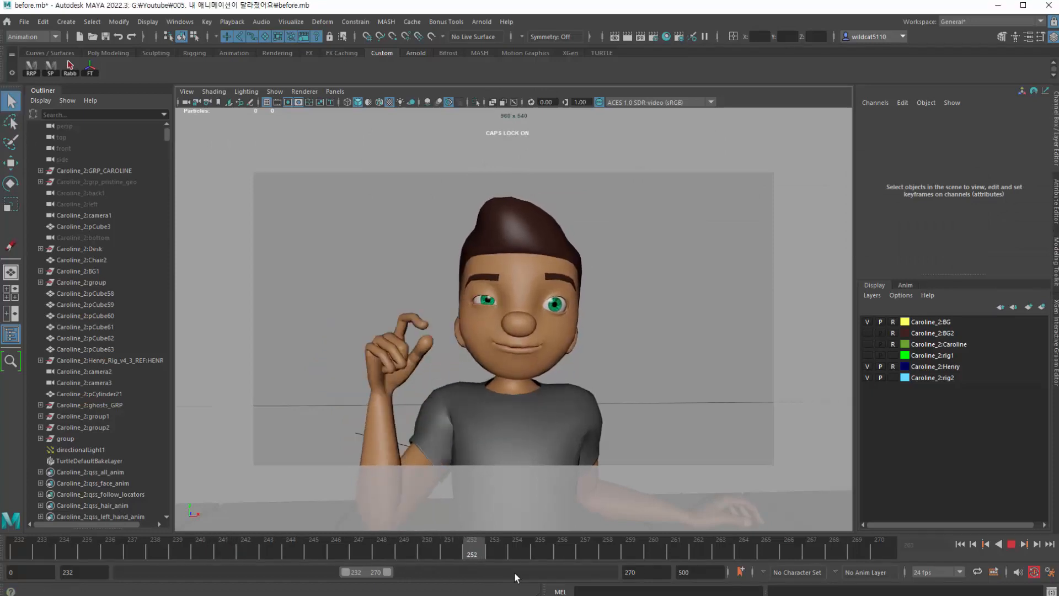
{"action": "key", "text": "Escape"}
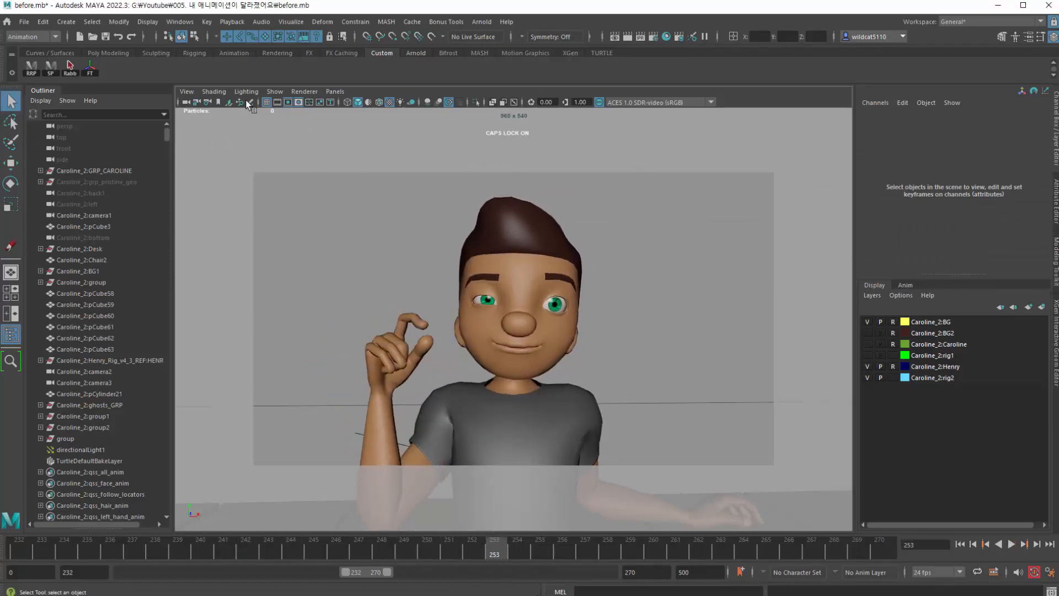
{"action": "left_click", "coordinate": [274, 91]}
{"action": "left_click", "coordinate": [293, 160]}
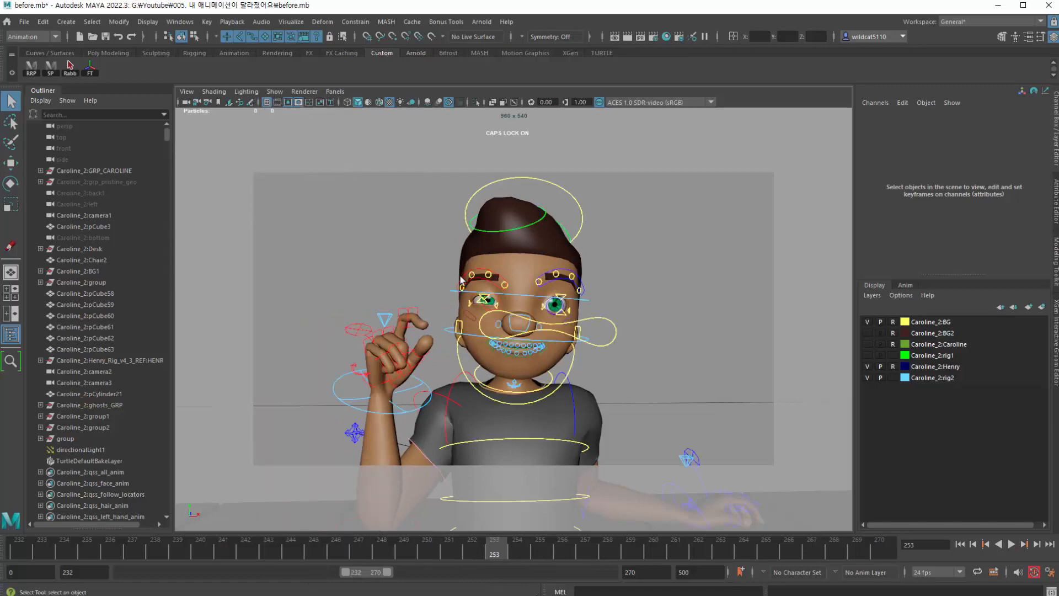
- Rotate the head control at frame 253 to about X -0.13, Y -1.68, Z -4.36, and check the motion leading into that pose
{"action": "left_click", "coordinate": [475, 195]}
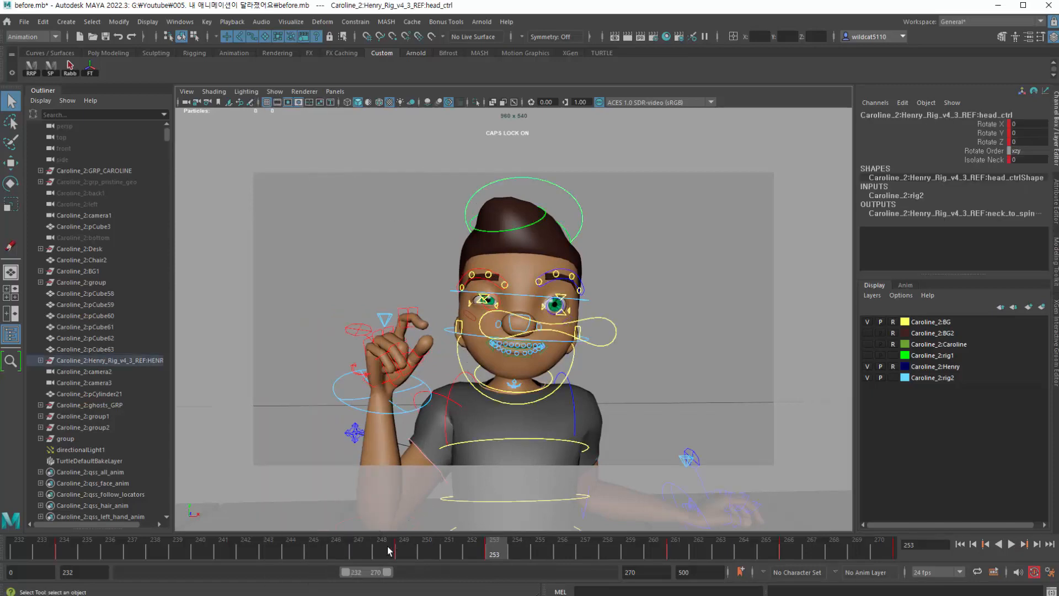
{"action": "left_click_drag", "start_coordinate": [388, 550], "coordinate": [494, 551]}
{"action": "key", "text": "e"}
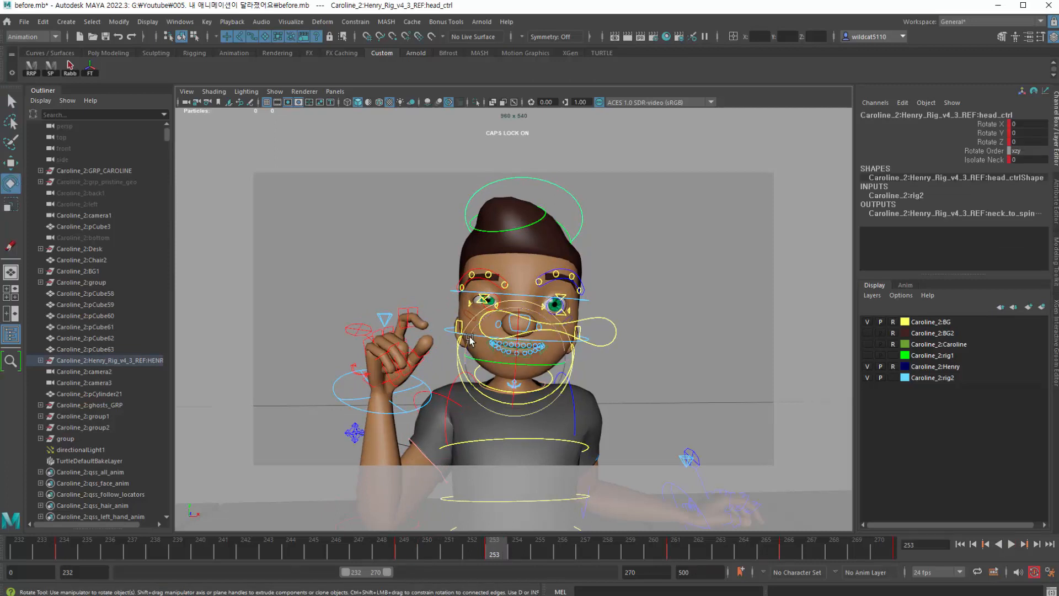
{"action": "left_click_drag", "start_coordinate": [469, 339], "coordinate": [484, 369]}
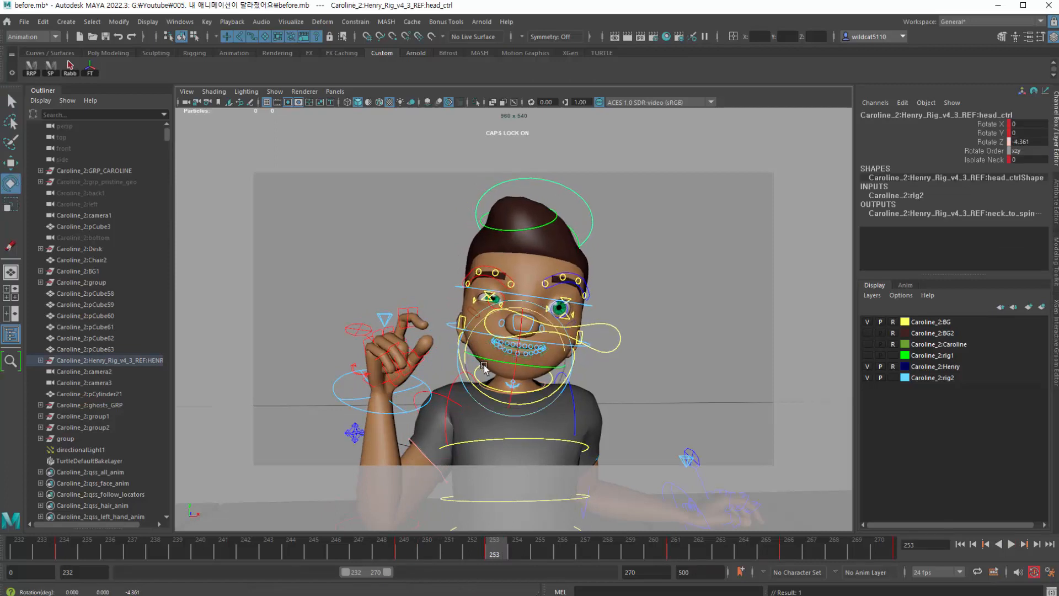
{"action": "left_click", "coordinate": [393, 553]}
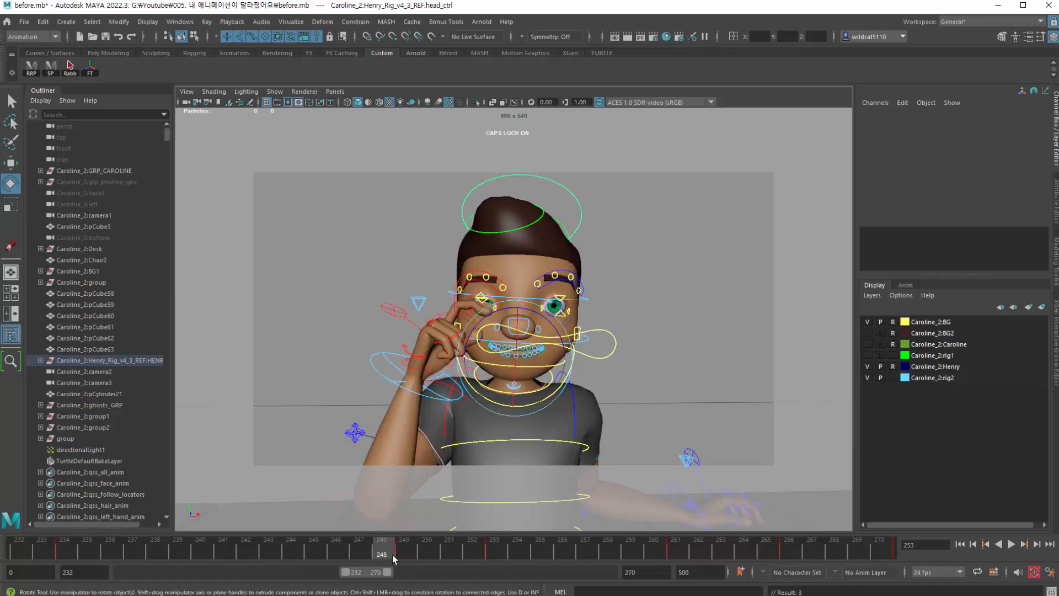
{"action": "left_click_drag", "start_coordinate": [394, 559], "coordinate": [493, 546]}
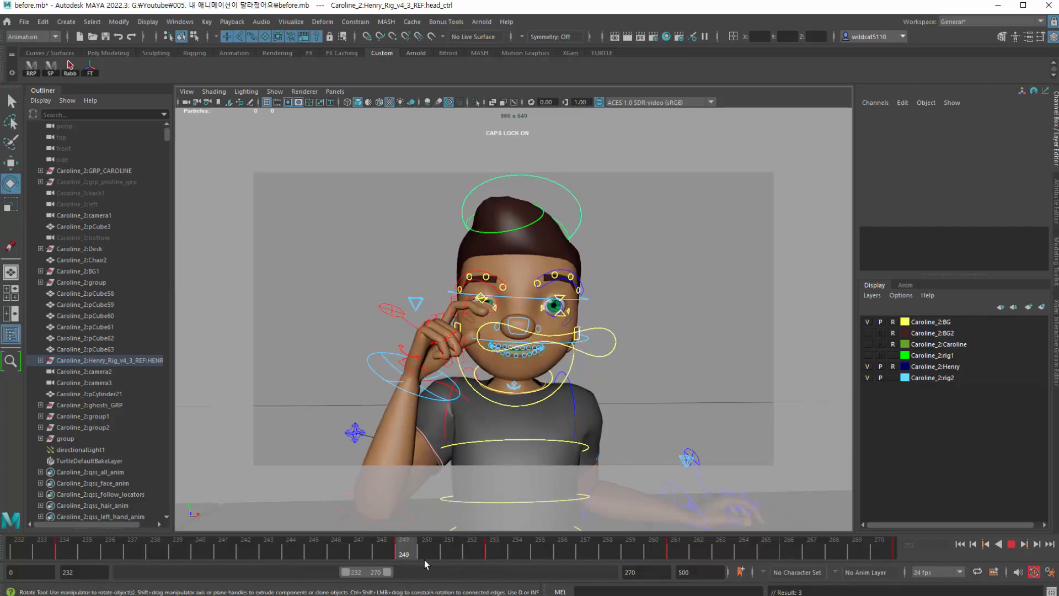
{"action": "left_click", "coordinate": [492, 561]}
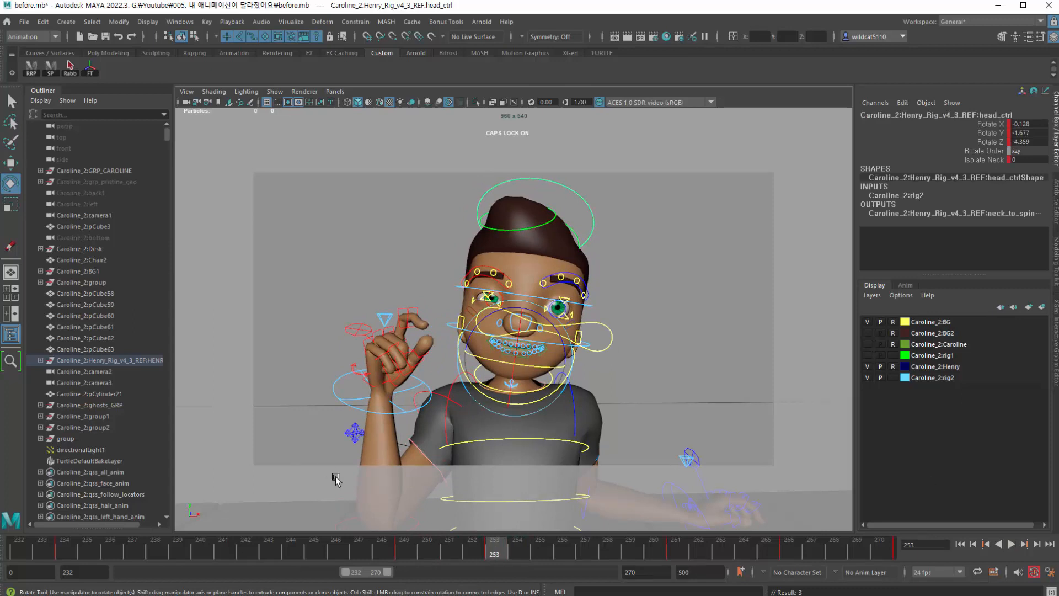
{"action": "mouse_move", "coordinate": [391, 544]}
{"action": "left_mouse_down"}
{"action": "mouse_move", "coordinate": [485, 563]}
{"action": "mouse_move", "coordinate": [467, 569]}
{"action": "mouse_move", "coordinate": [494, 563]}
{"action": "left_mouse_up"}
- Select the three right index finger joint controls in a perspective close-up of the raised hand, and return to the camera view
{"action": "key", "text": "space"}
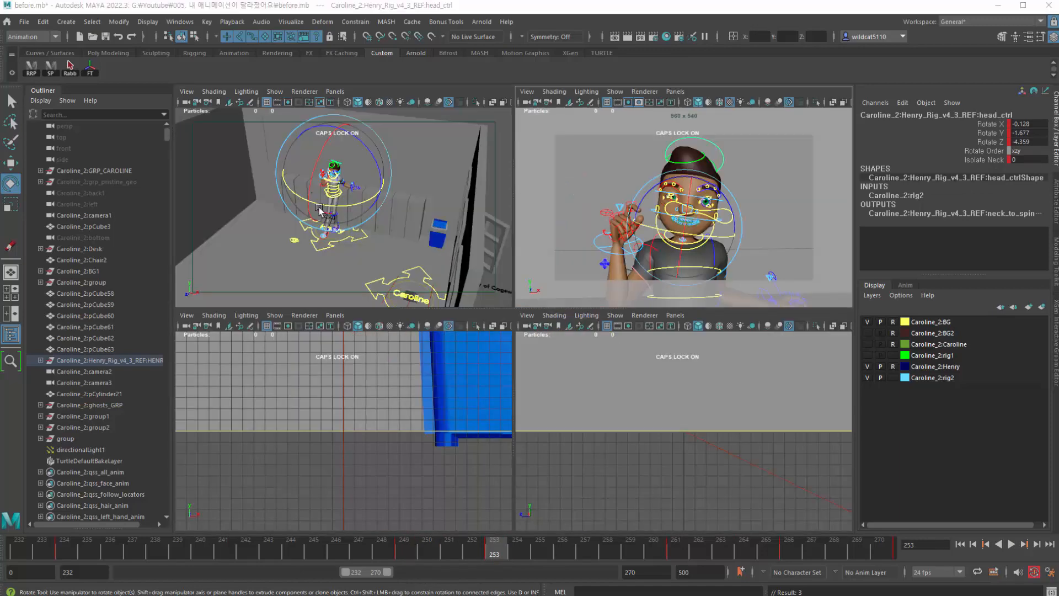
{"action": "key", "text": "space"}
{"action": "right_click_drag", "start_coordinate": [334, 274], "coordinate": [503, 312], "text": "alt"}
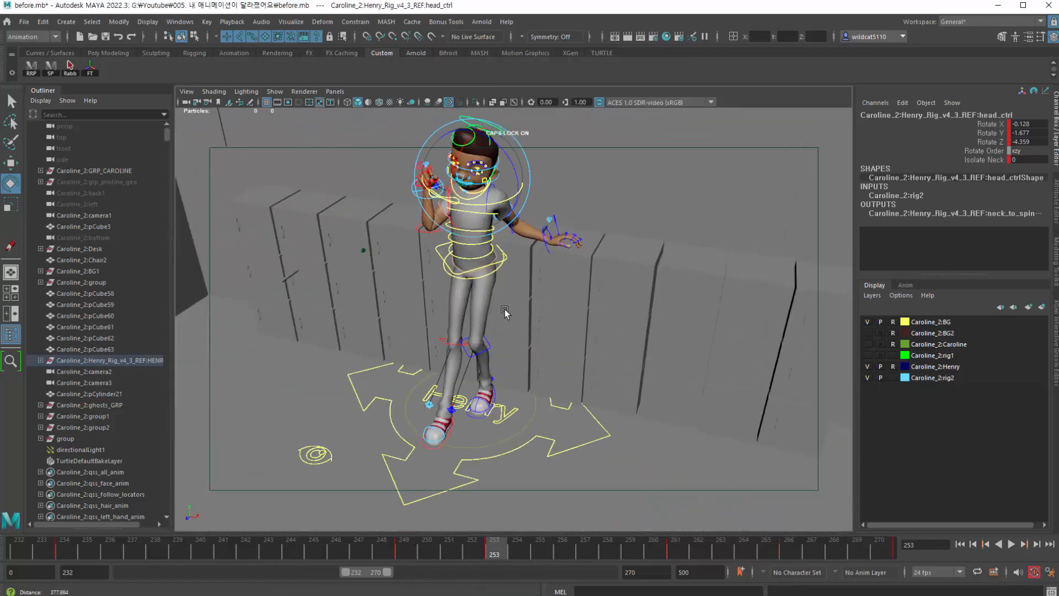
{"action": "middle_click_drag", "start_coordinate": [503, 312], "coordinate": [543, 455], "text": "alt"}
{"action": "right_click_drag", "start_coordinate": [543, 455], "coordinate": [714, 505], "text": "alt"}
{"action": "left_click_drag", "start_coordinate": [646, 444], "coordinate": [517, 438], "text": "alt"}
{"action": "scroll", "coordinate": [560, 441], "scroll_direction": "up", "scroll_amount": 8}
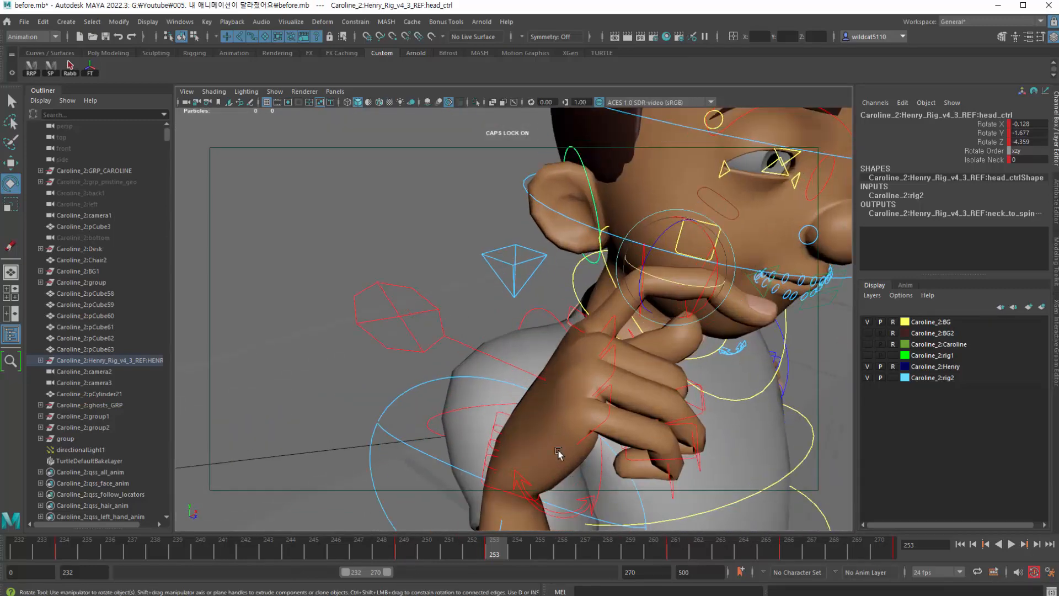
{"action": "left_click", "coordinate": [485, 341]}
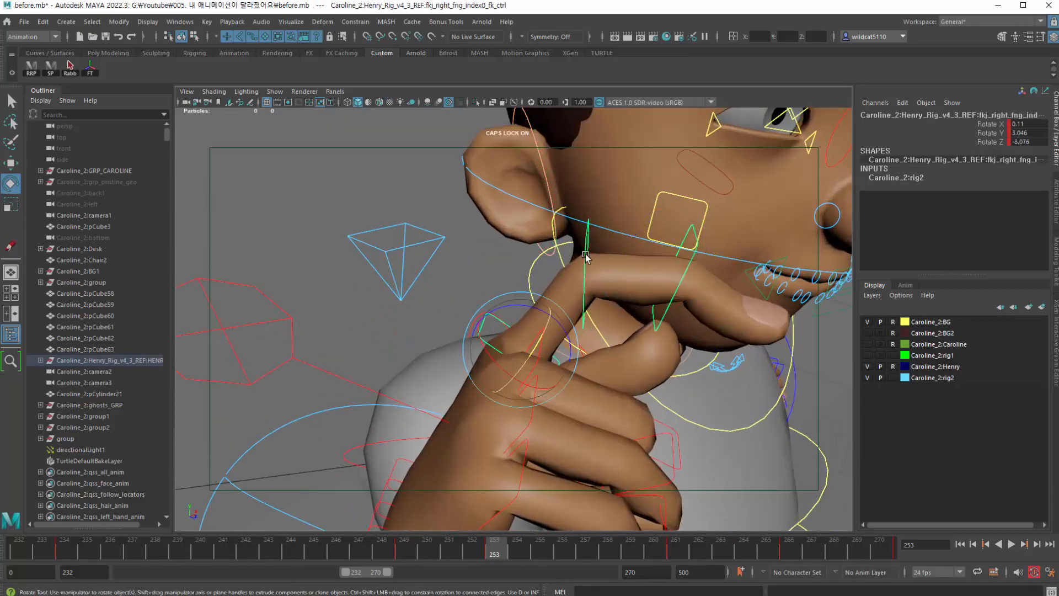
{"action": "left_click", "coordinate": [684, 260]}
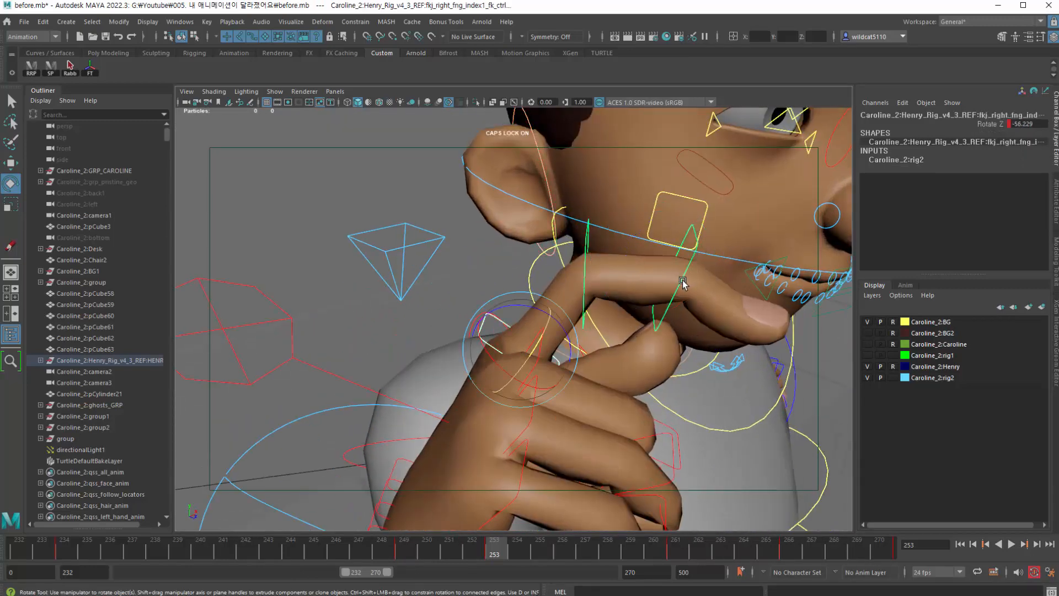
{"action": "left_click", "coordinate": [662, 324]}
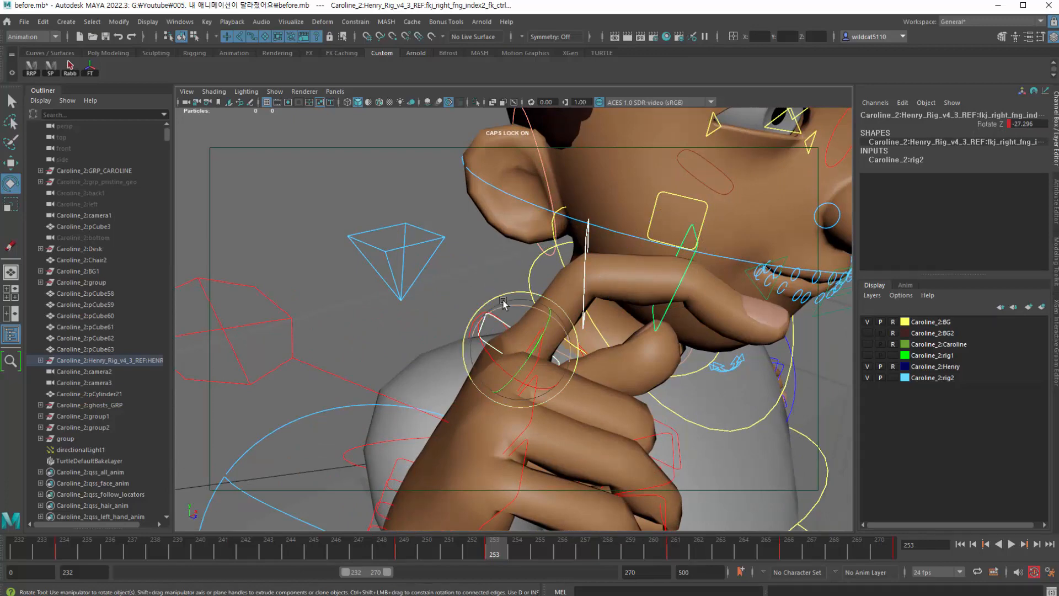
{"action": "key", "text": "space"}
{"action": "key", "text": "space"}
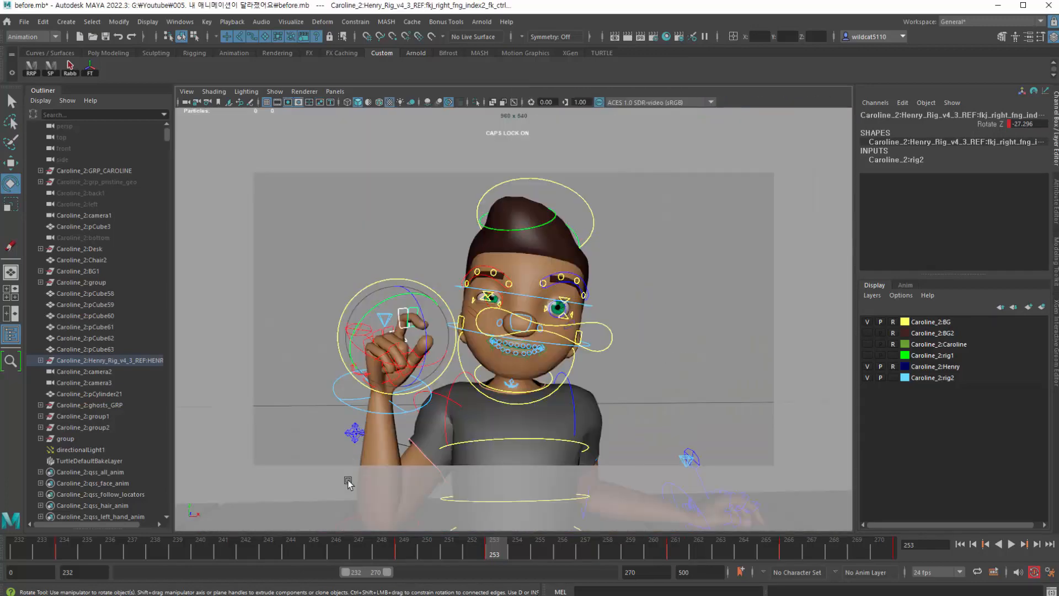
{"action": "left_click_drag", "start_coordinate": [400, 557], "coordinate": [487, 554]}
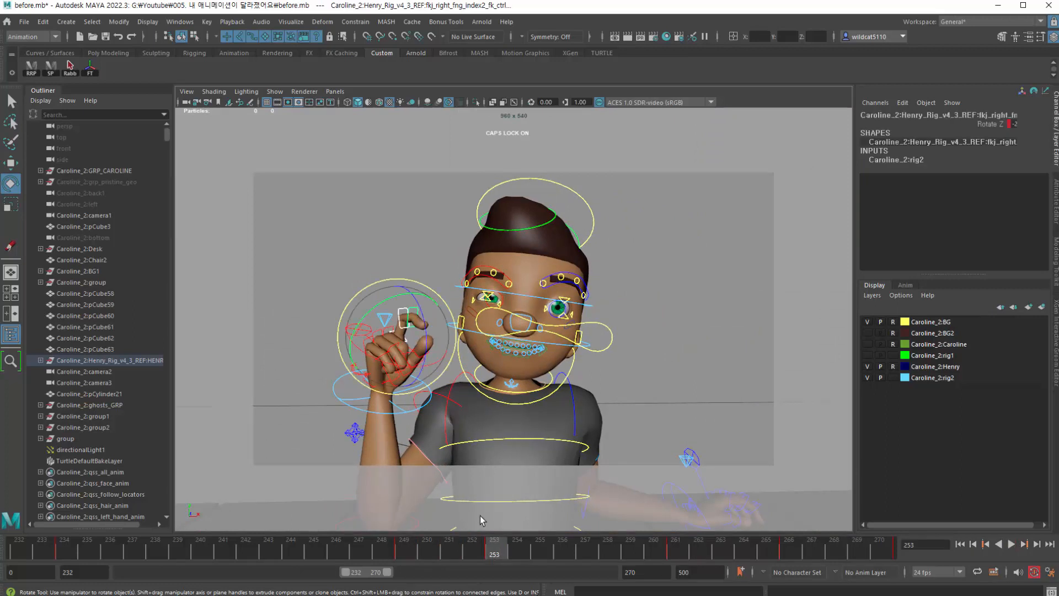
{"action": "left_click_drag", "start_coordinate": [420, 309], "coordinate": [432, 323]}
{"action": "key", "text": "ctrl+z"}
{"action": "key", "text": "ctrl+z"}
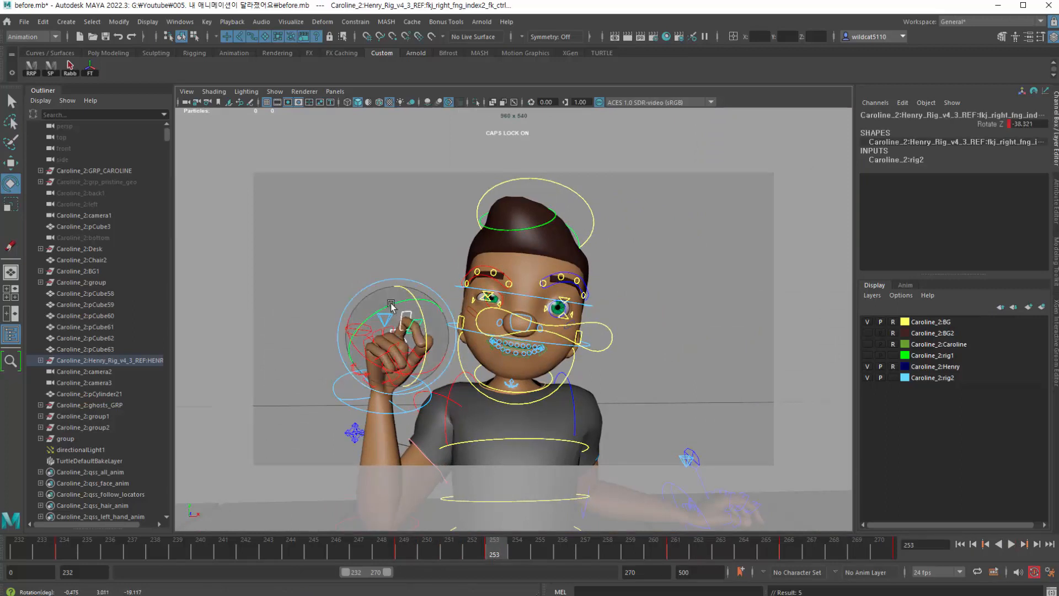
- Straighten the right index finger at frame 253 by rotating its middle joint control to about Z 0 and its tip joint control to about Z -9.8
{"action": "key", "text": "w"}
{"action": "left_click", "coordinate": [401, 309]}
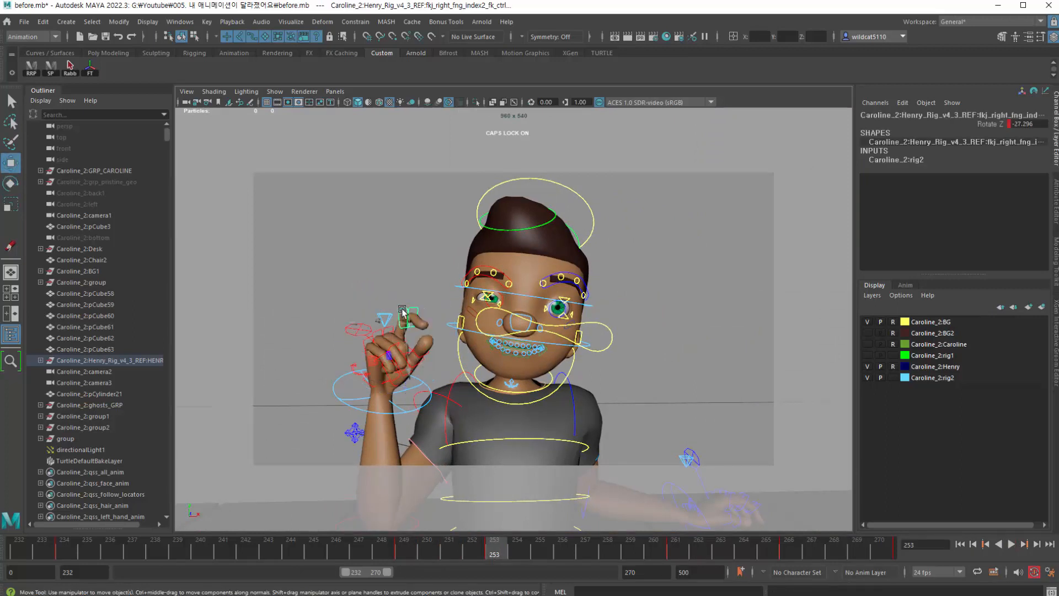
{"action": "key", "text": "e"}
{"action": "left_click_drag", "start_coordinate": [420, 289], "coordinate": [407, 267]}
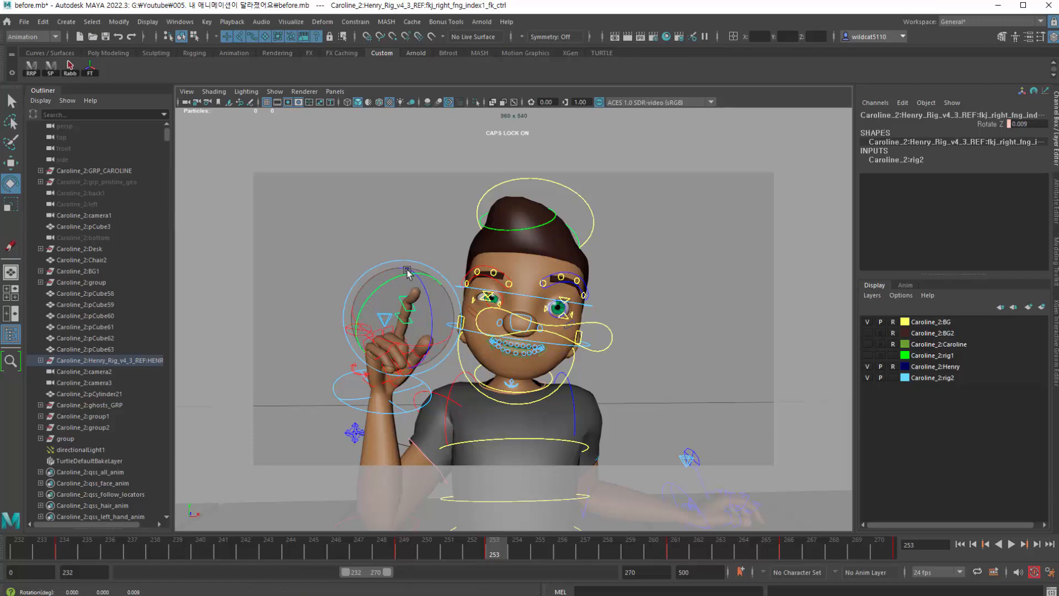
{"action": "left_click", "coordinate": [390, 303]}
{"action": "left_click", "coordinate": [402, 303]}
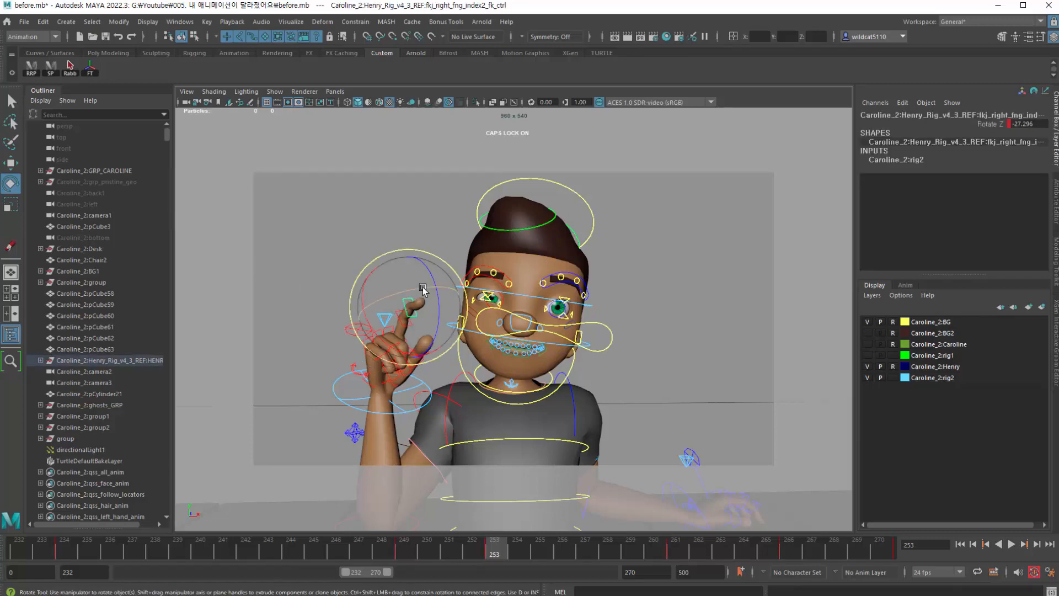
{"action": "left_click_drag", "start_coordinate": [421, 296], "coordinate": [412, 267]}
- Rotate the right index finger's base joint control to about X -6.6, Y -0.7, Z -33.9 and check the motion leading into frame 253
{"action": "key", "text": "space"}
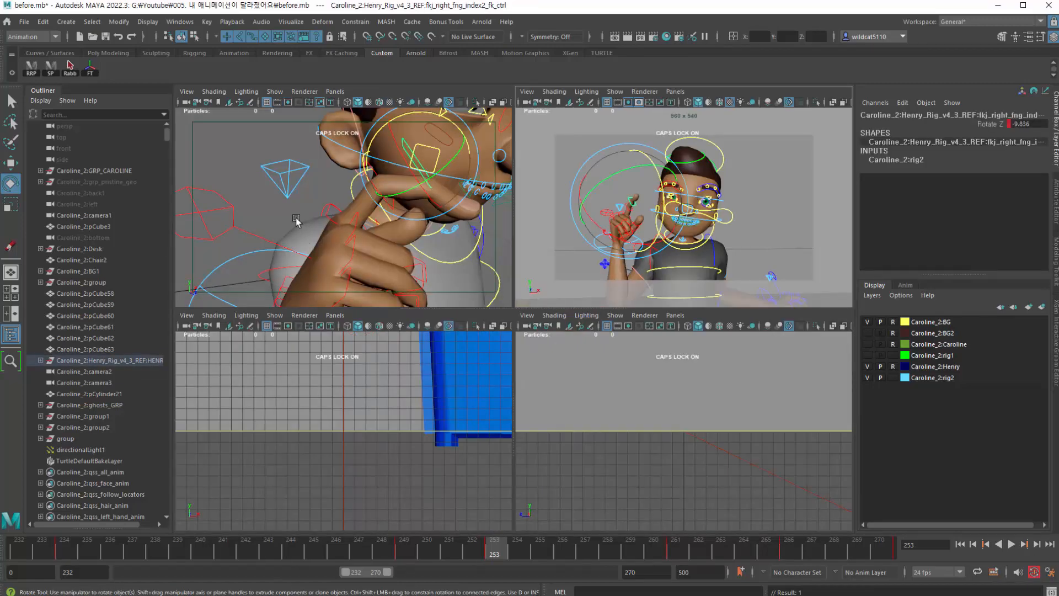
{"action": "left_click", "coordinate": [327, 216]}
{"action": "key", "text": "space"}
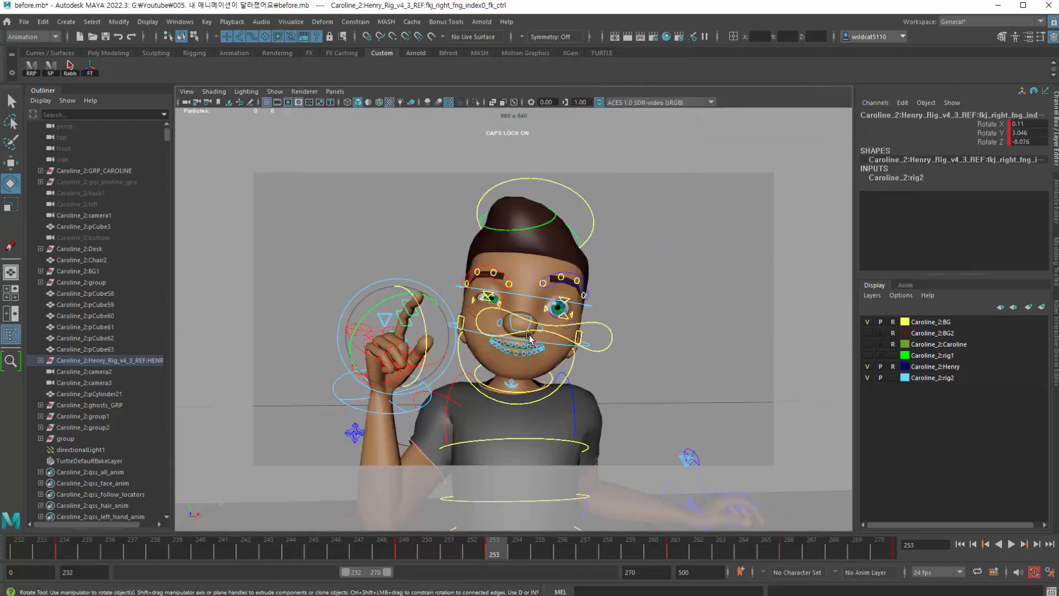
{"action": "left_click_drag", "start_coordinate": [397, 312], "coordinate": [366, 419]}
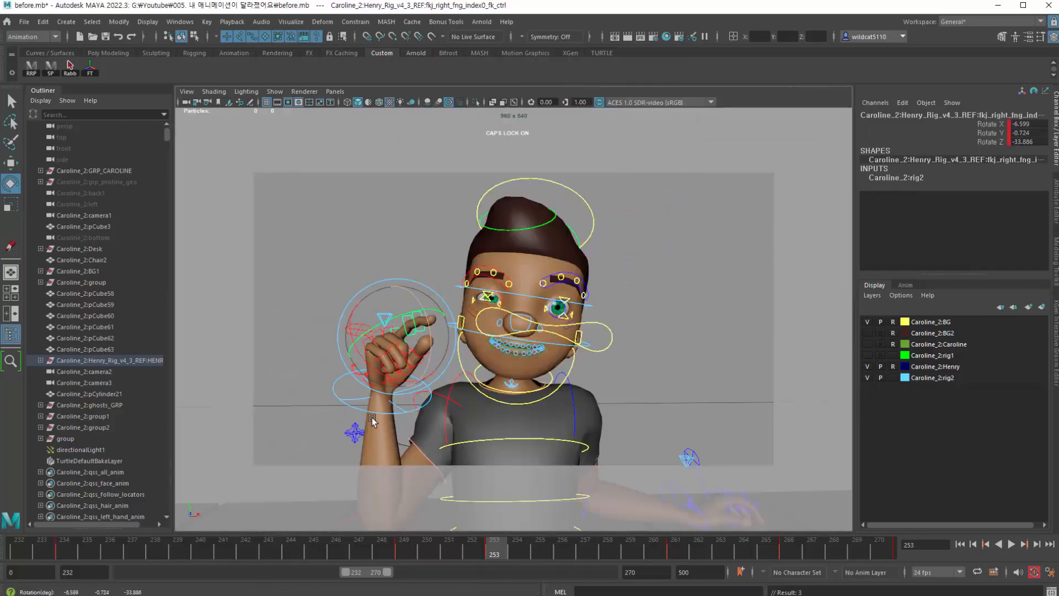
{"action": "left_click", "coordinate": [395, 552]}
{"action": "left_click_drag", "start_coordinate": [419, 545], "coordinate": [482, 535]}
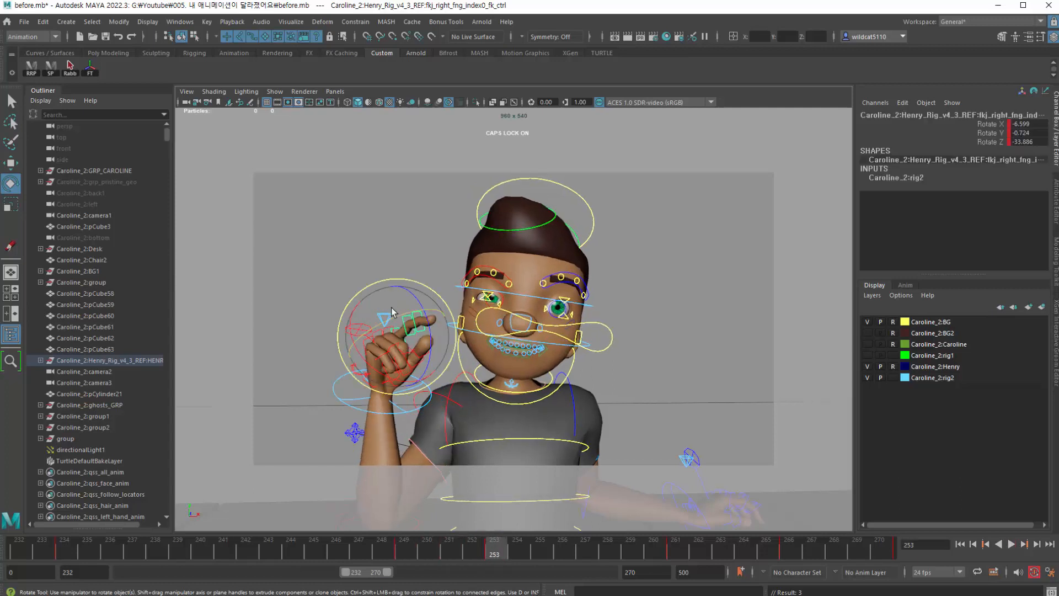
- Rotate the right index finger's tip joint control to about Z 0.5 at frame 253 and review the motion with nothing selected
{"action": "left_click", "coordinate": [226, 271]}
{"action": "left_click", "coordinate": [415, 311]}
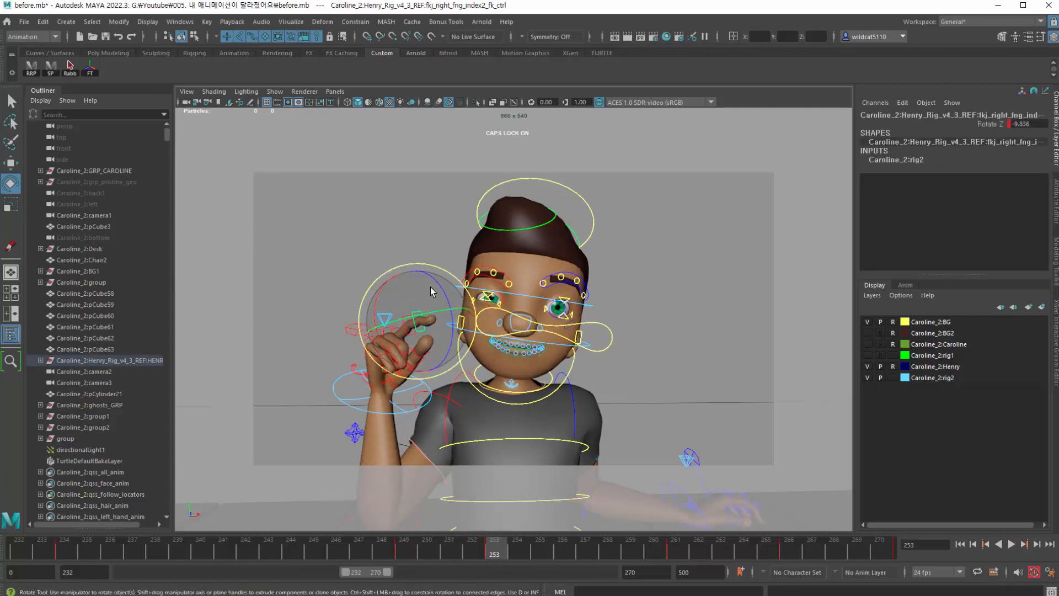
{"action": "left_click_drag", "start_coordinate": [431, 291], "coordinate": [424, 285]}
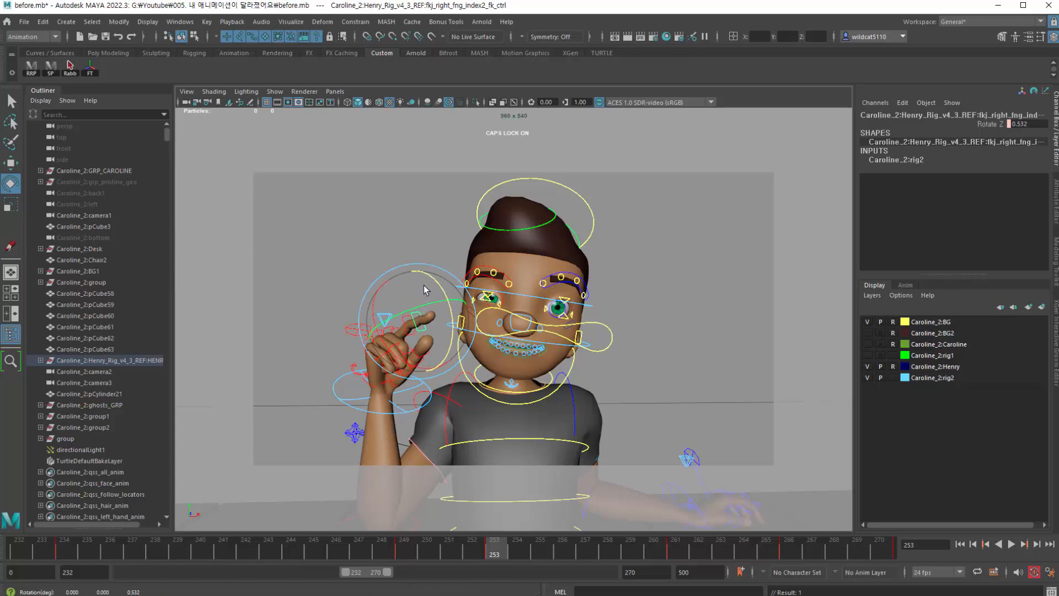
{"action": "left_click", "coordinate": [330, 311]}
{"action": "key", "text": "alt+v"}
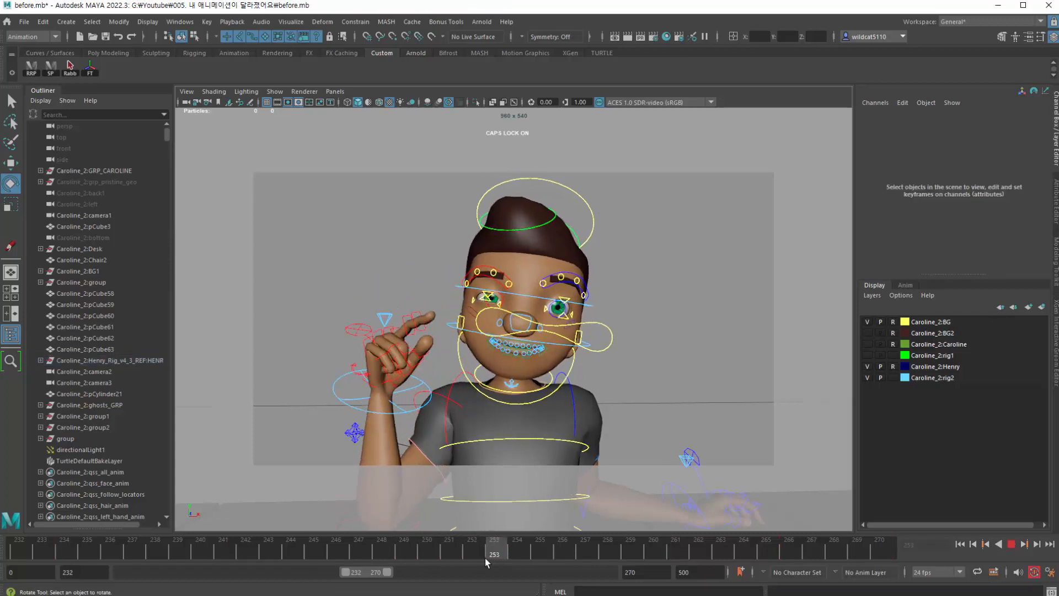
{"action": "left_click_drag", "start_coordinate": [420, 572], "coordinate": [495, 568]}
- Select the right arm FK control at the wrist and replay the animation, stopping at frame 249
{"action": "left_click", "coordinate": [349, 410]}
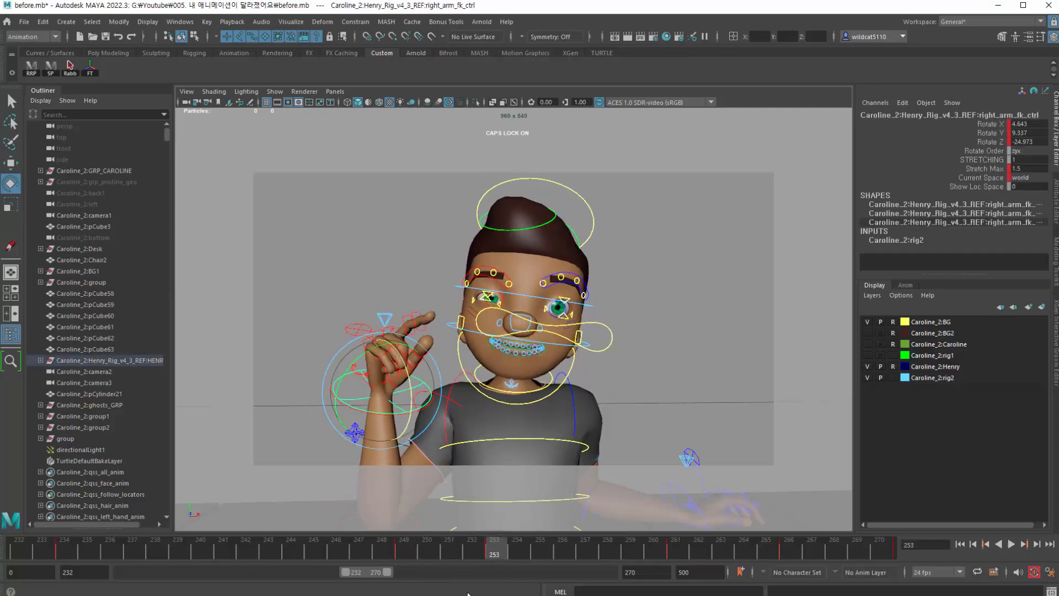
{"action": "key", "text": "alt+v"}
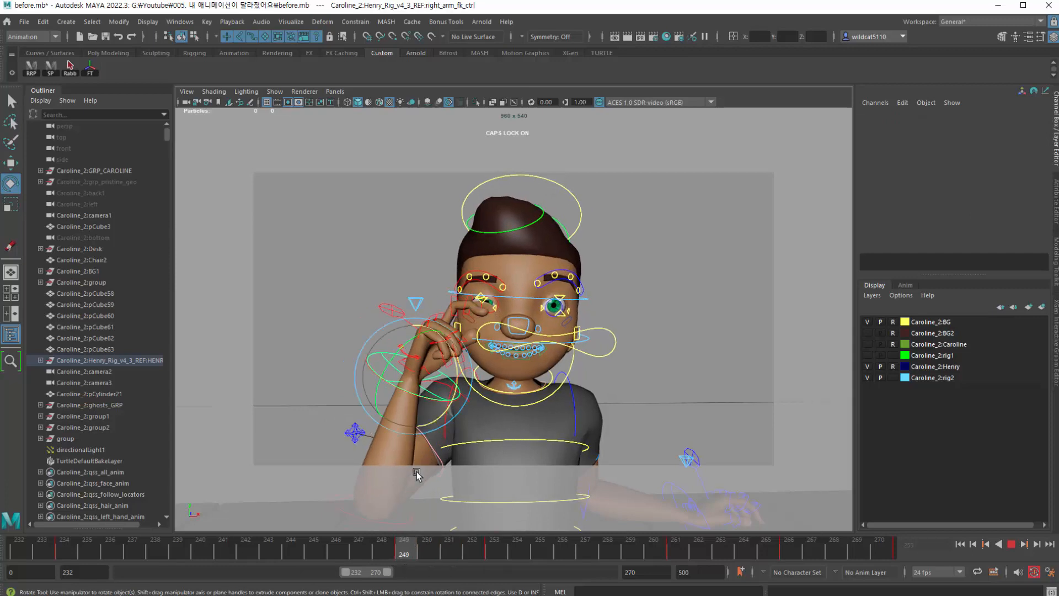
{"action": "key", "text": "alt+v"}
{"action": "left_click", "coordinate": [290, 22]}
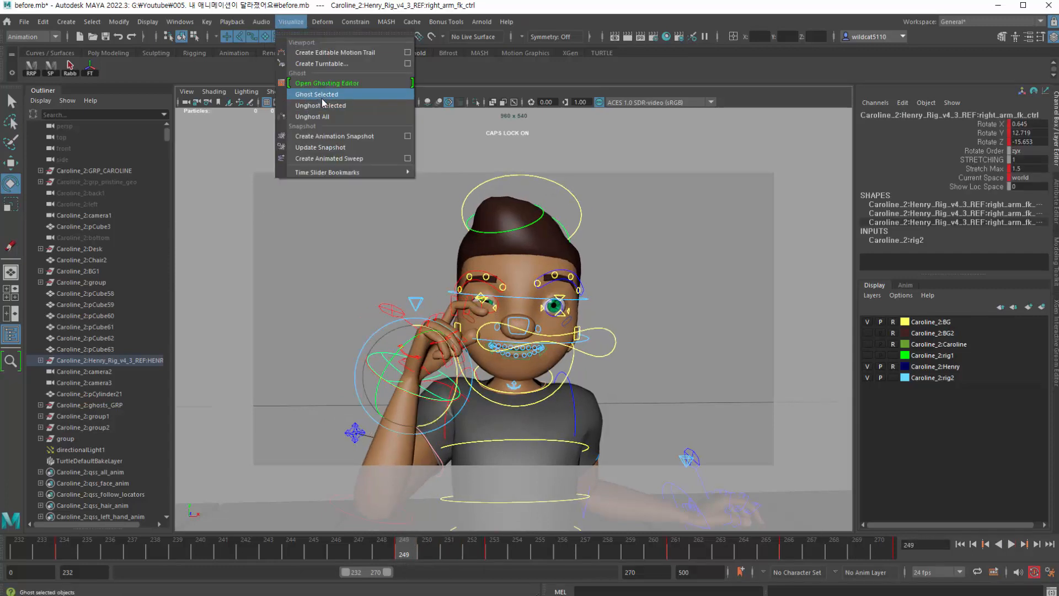
{"action": "left_click", "coordinate": [322, 95]}
{"action": "left_click", "coordinate": [289, 22]}
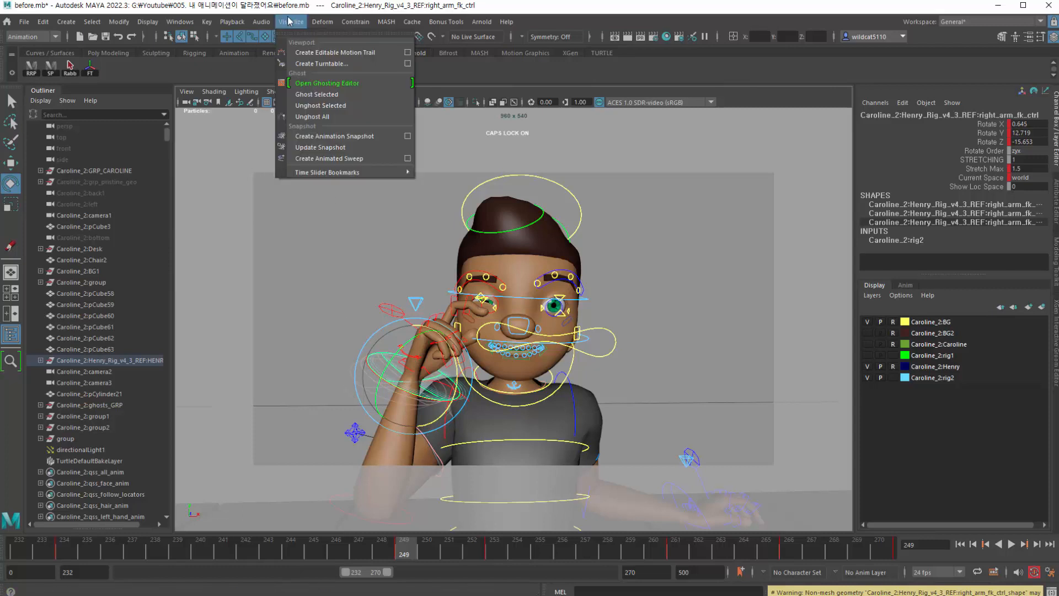
{"action": "left_click", "coordinate": [310, 105]}
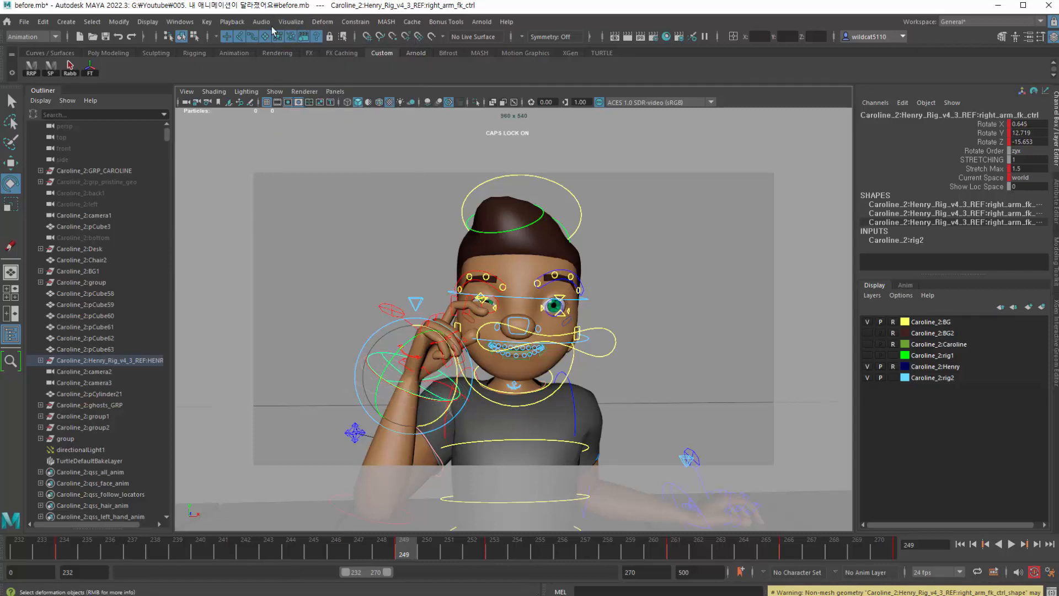
- Create an editable motion trail for the right arm FK control and scrub between frames 249 and 253 to check its arc
{"action": "left_click", "coordinate": [291, 22]}
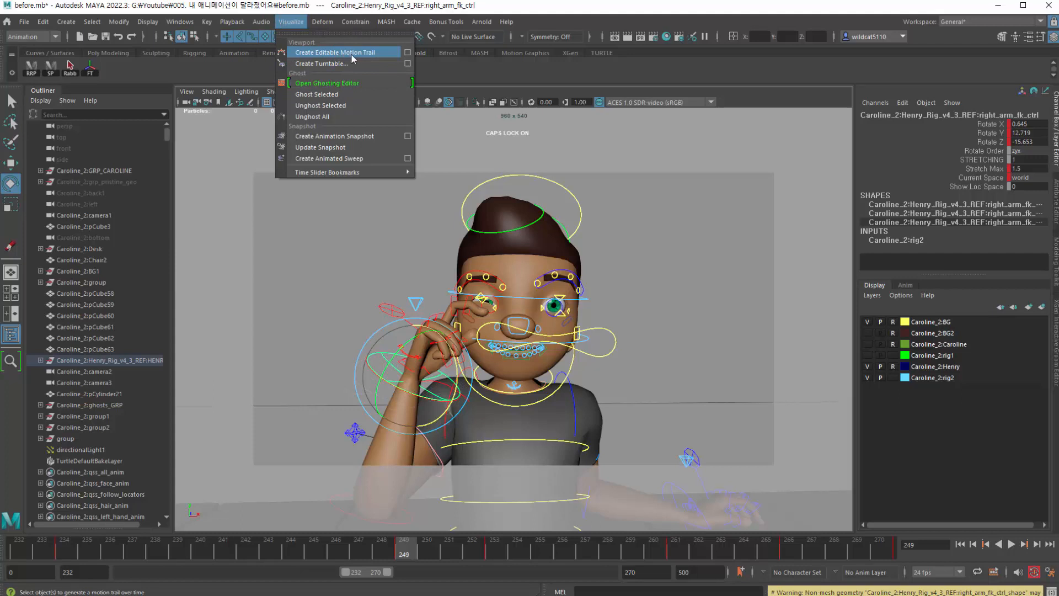
{"action": "left_click", "coordinate": [368, 53]}
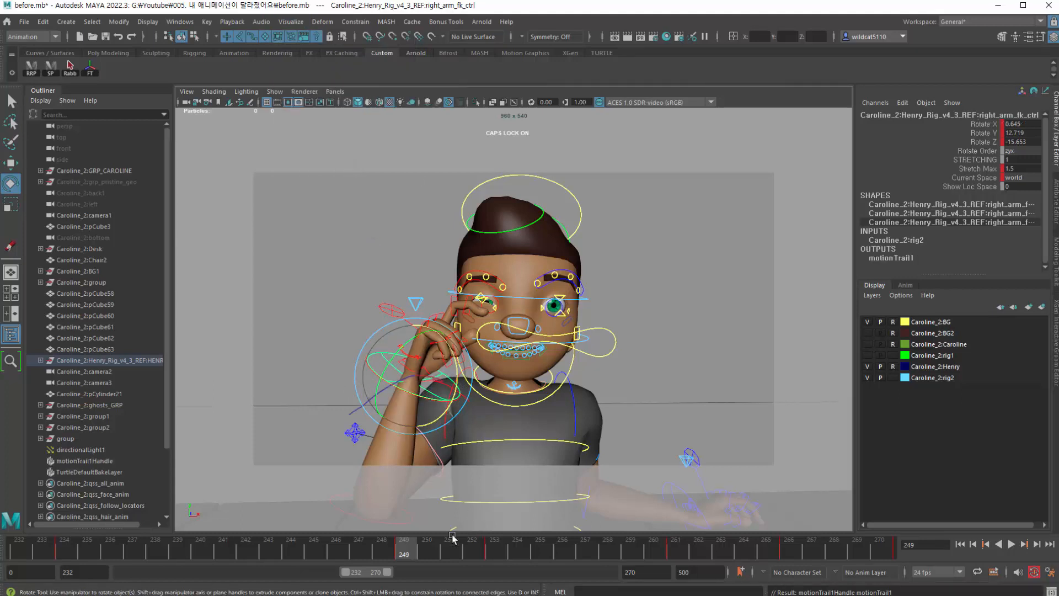
{"action": "left_click_drag", "start_coordinate": [404, 551], "coordinate": [494, 564]}
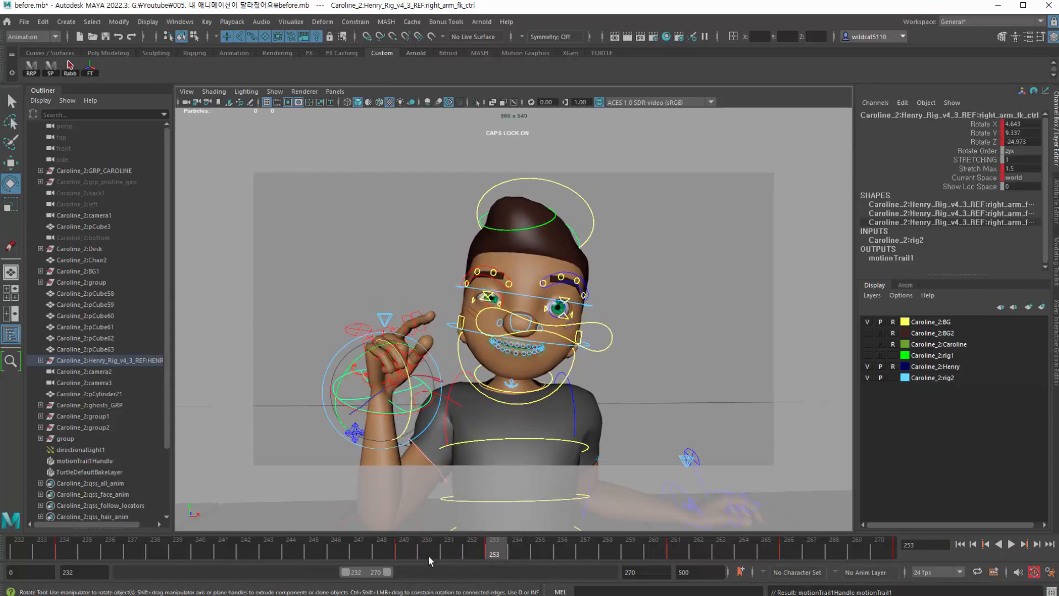
{"action": "left_click_drag", "start_coordinate": [428, 556], "coordinate": [501, 550]}
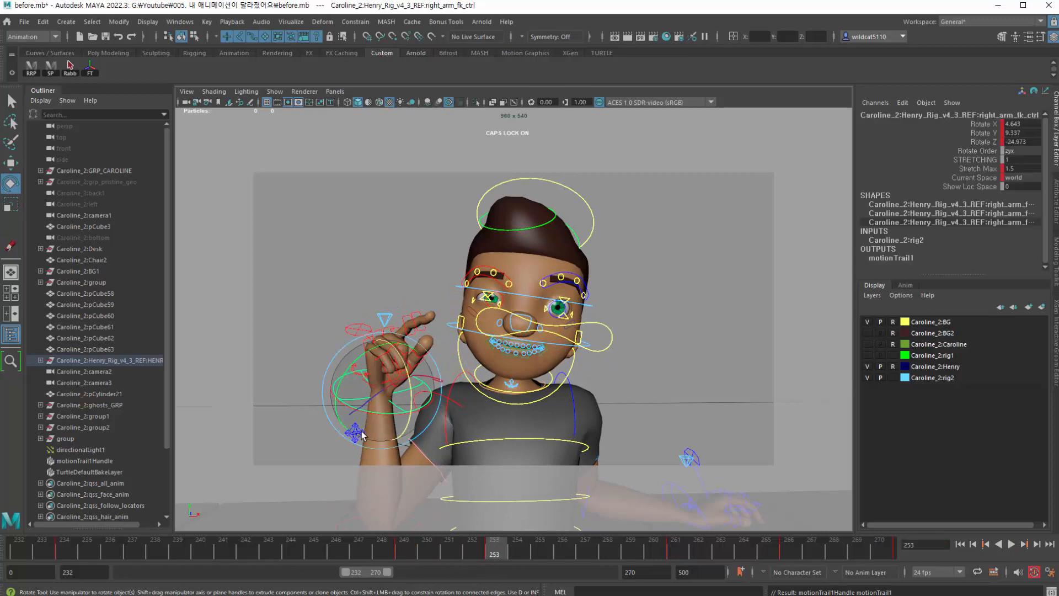
- Adjust the right elbow at frame 253 and rotate the right shoulder FK control to about X -35.5, Y 8.9, Z -64.3
{"action": "left_click", "coordinate": [455, 405]}
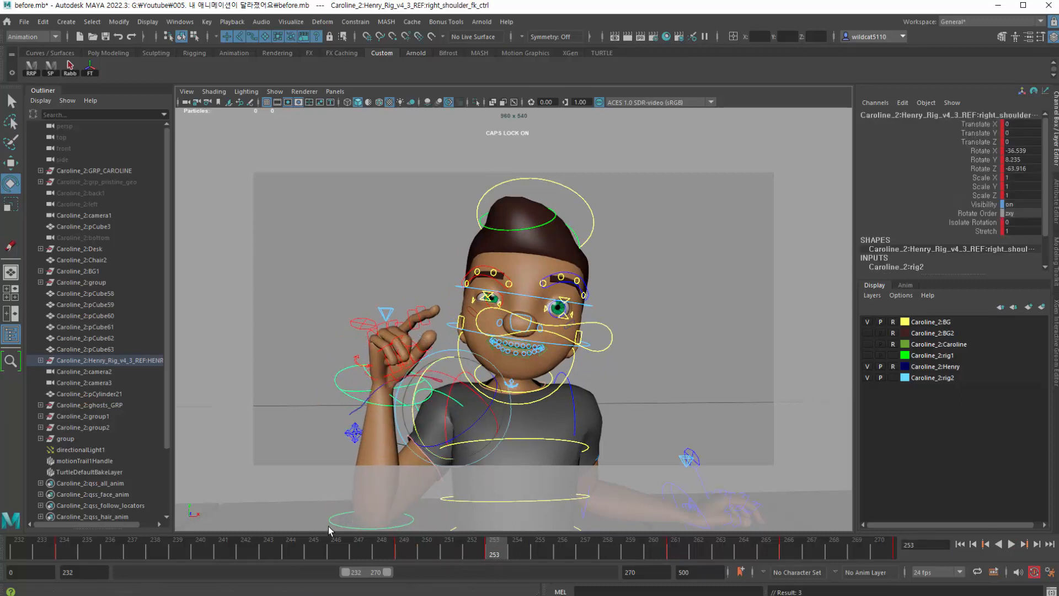
{"action": "left_click", "coordinate": [330, 523]}
{"action": "mouse_move", "coordinate": [352, 472]}
{"action": "left_mouse_down"}
{"action": "mouse_move", "coordinate": [343, 482]}
{"action": "mouse_move", "coordinate": [353, 487]}
{"action": "left_mouse_up"}
{"action": "left_click", "coordinate": [440, 395]}
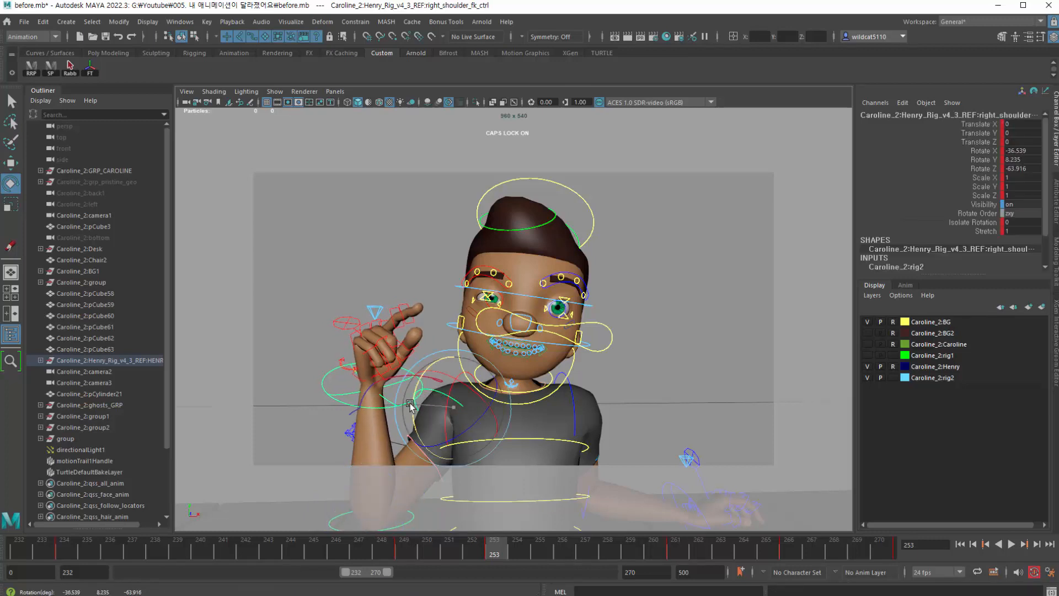
{"action": "left_click_drag", "start_coordinate": [411, 407], "coordinate": [366, 402]}
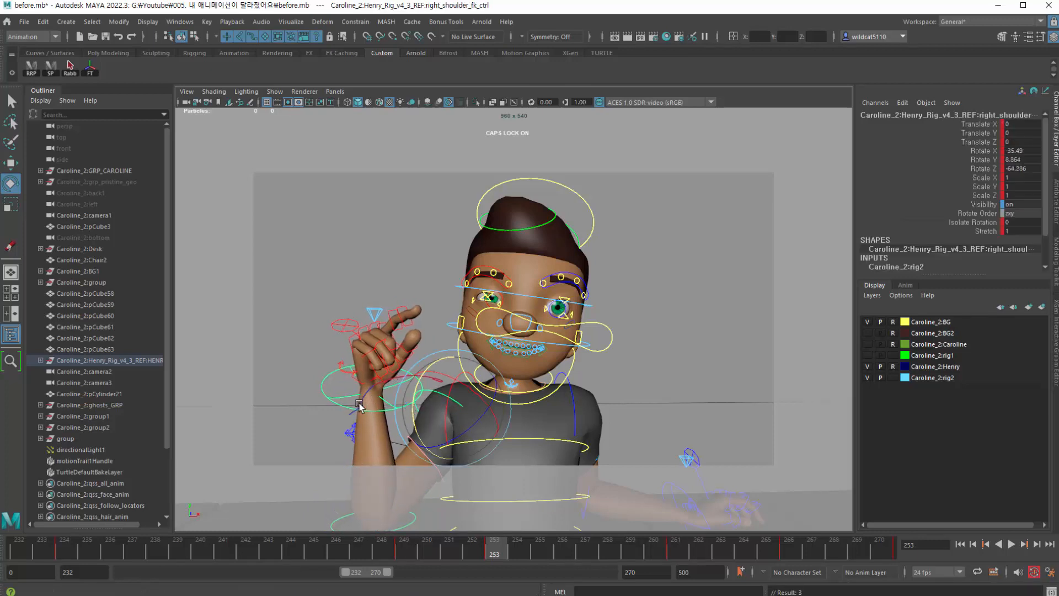
- Select the wrist's motion trail, examine its arc around the raised arm in the perspective view, and return to the camera view
{"action": "left_click", "coordinate": [362, 398]}
{"action": "key", "text": "space"}
{"action": "key", "text": "space"}
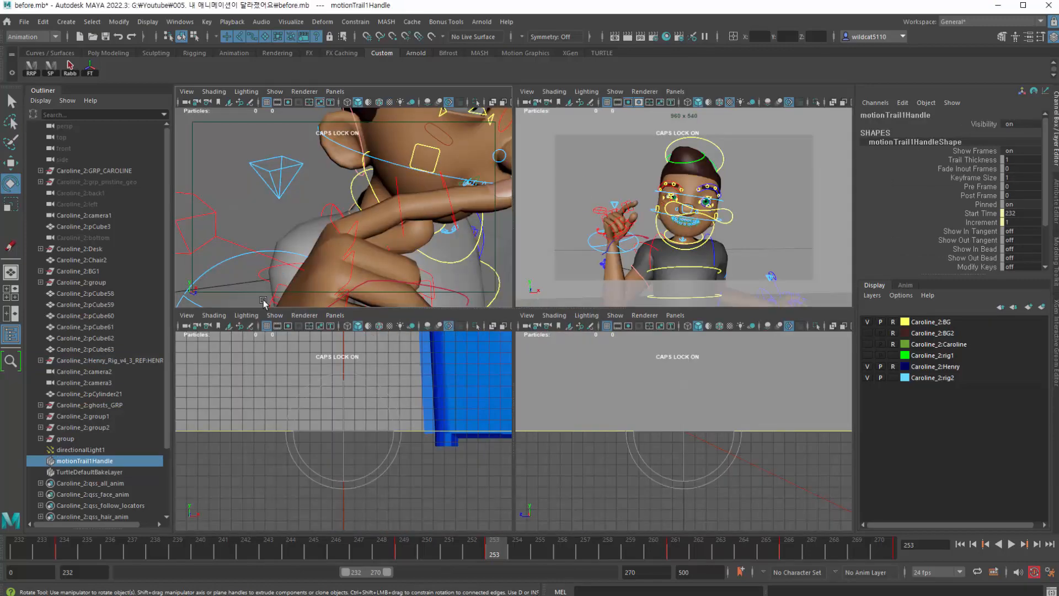
{"action": "key", "text": "space"}
{"action": "right_click_drag", "start_coordinate": [369, 335], "coordinate": [335, 353], "text": "alt"}
{"action": "left_click_drag", "start_coordinate": [336, 353], "coordinate": [297, 355], "text": "alt"}
{"action": "right_click_drag", "start_coordinate": [331, 358], "coordinate": [395, 365], "text": "alt"}
{"action": "left_click_drag", "start_coordinate": [395, 362], "coordinate": [375, 361], "text": "alt"}
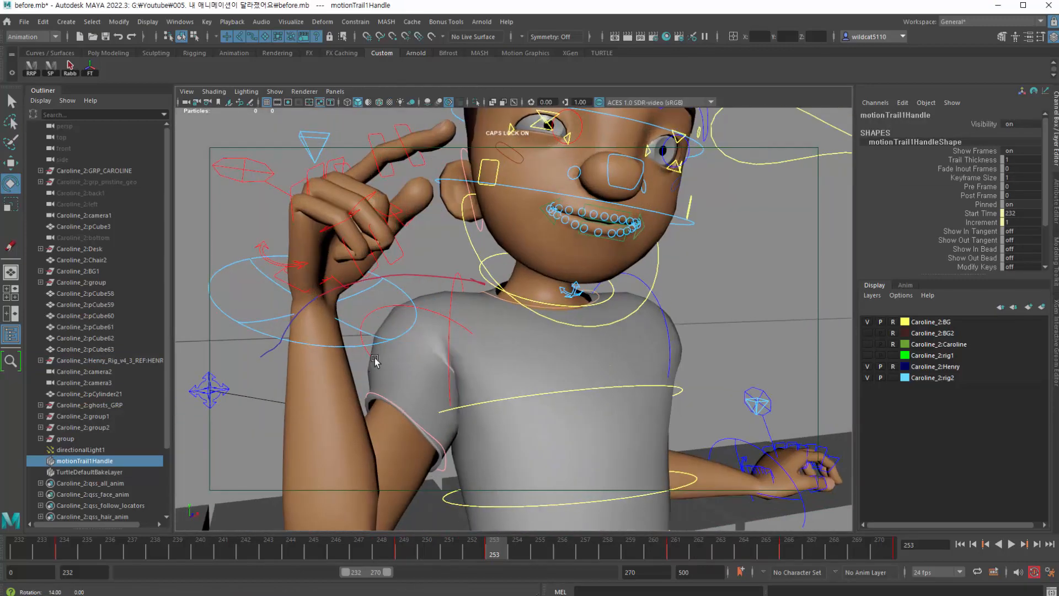
{"action": "key", "text": "space"}
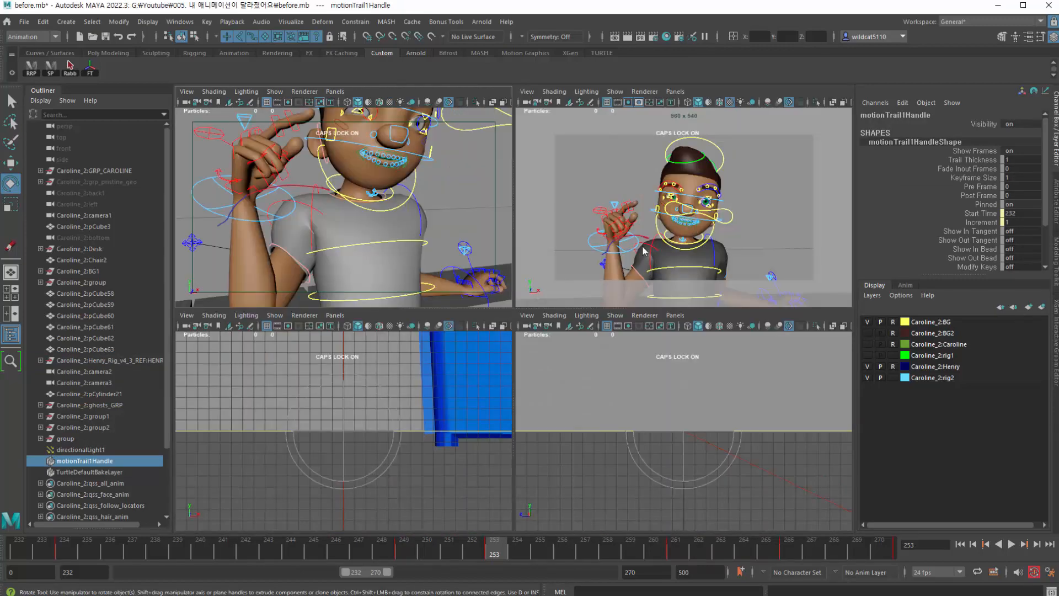
{"action": "key", "text": "space"}
- Play the animation from frame 249, stop at frame 261, and rotate the right shoulder FK control there to raise the hand slightly
{"action": "left_click", "coordinate": [404, 550]}
{"action": "key", "text": "alt+v"}
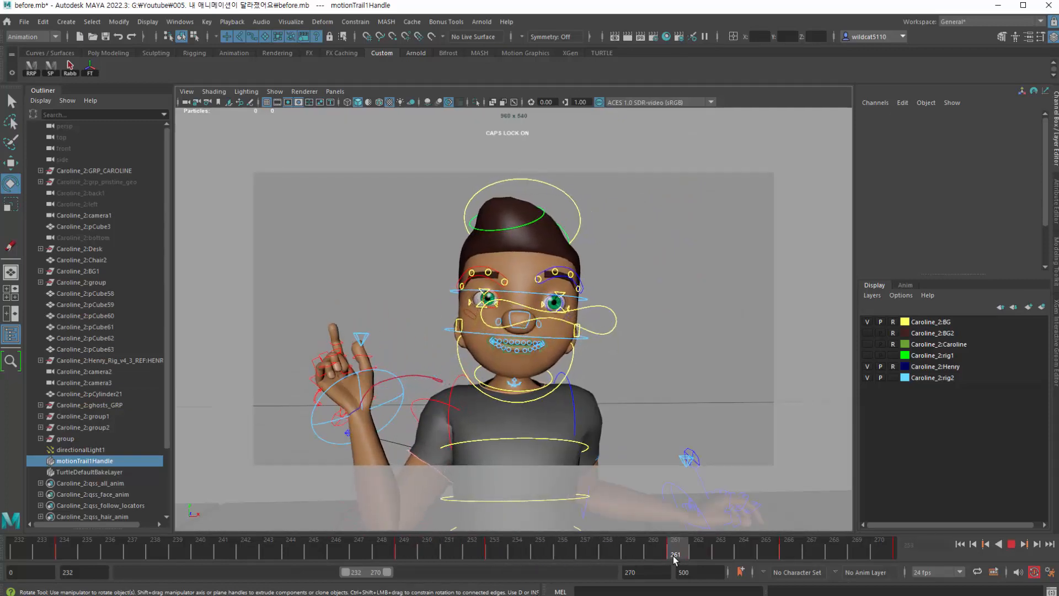
{"action": "key", "text": "alt+v"}
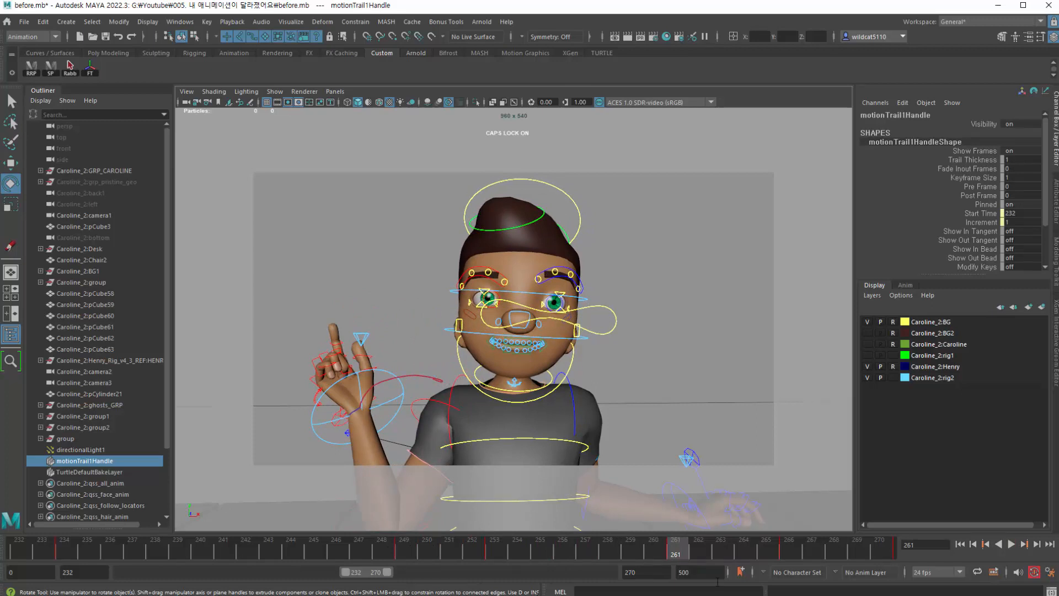
{"action": "left_click", "coordinate": [422, 398]}
{"action": "left_click_drag", "start_coordinate": [404, 421], "coordinate": [402, 408]}
- At frame 266, rotate the right shoulder FK control to about X -39.6, Y 35.7, Z -74.0 and the right elbow to about Y -124.3
{"action": "left_click", "coordinate": [781, 555]}
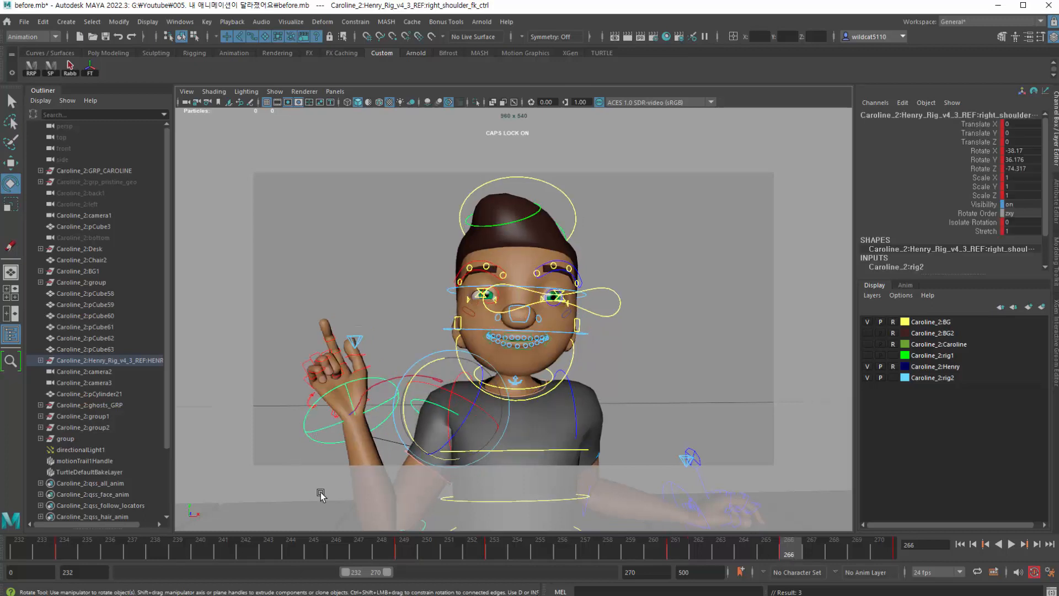
{"action": "left_click_drag", "start_coordinate": [401, 420], "coordinate": [405, 399]}
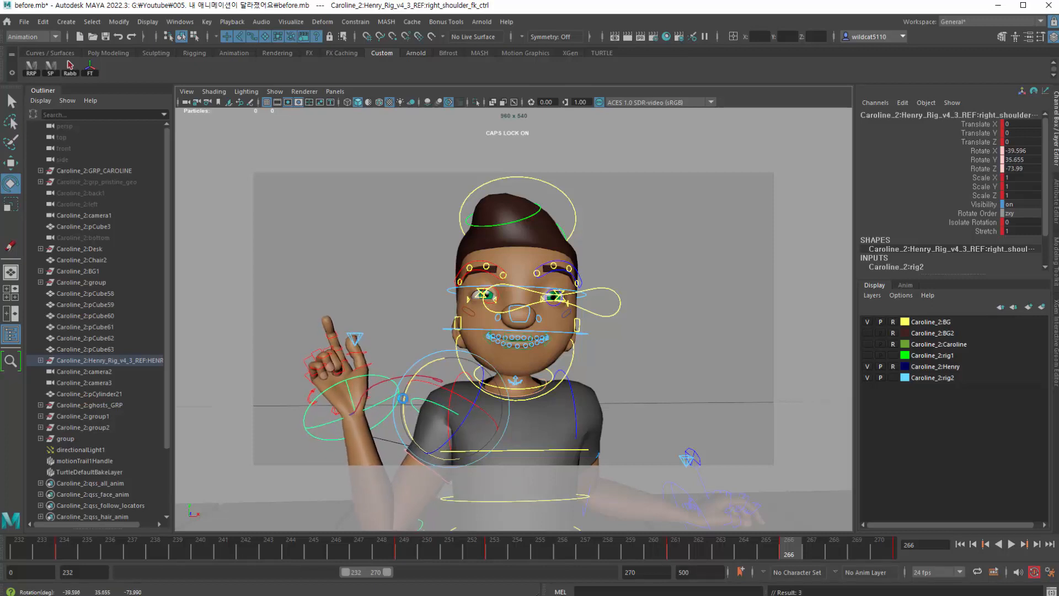
{"action": "left_click", "coordinate": [423, 525]}
{"action": "left_click_drag", "start_coordinate": [351, 491], "coordinate": [351, 491]}
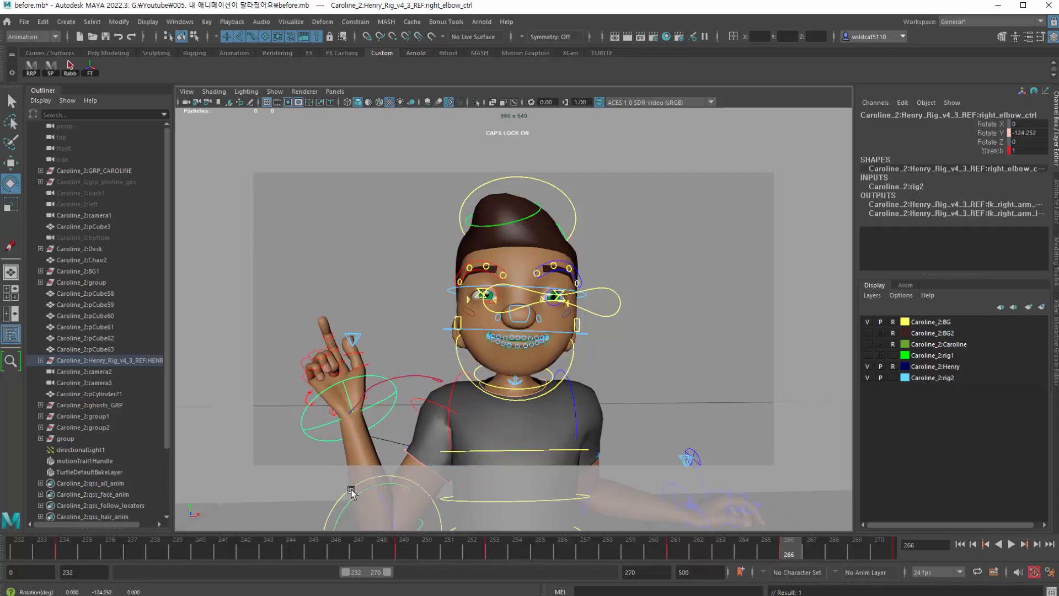
- Rotate the right elbow control to about Y -125.6 at frame 261 and about Y -123.5 at frame 266
{"action": "left_click", "coordinate": [676, 552]}
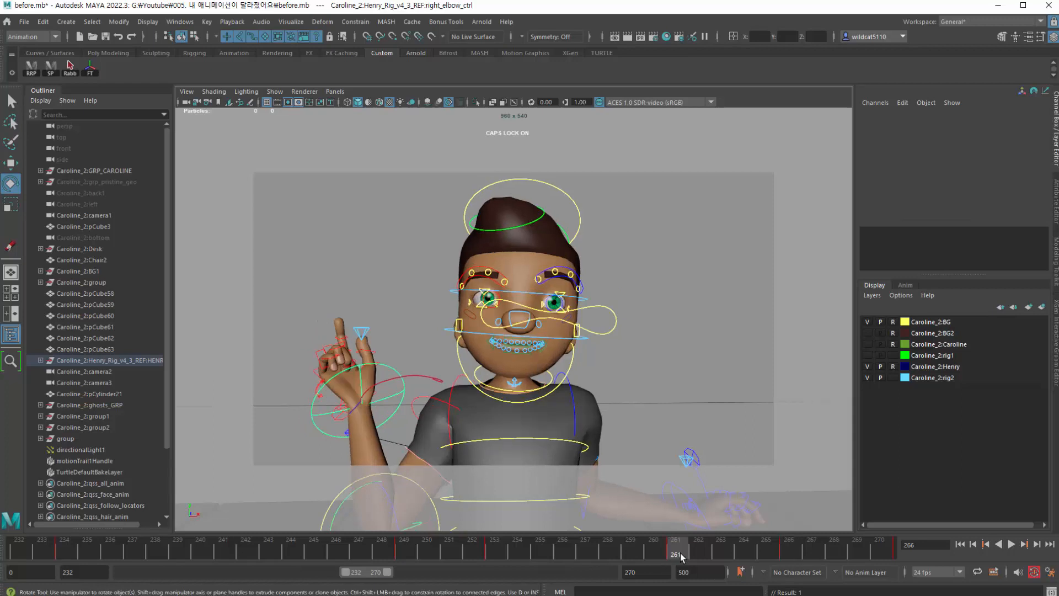
{"action": "left_click_drag", "start_coordinate": [347, 500], "coordinate": [343, 497]}
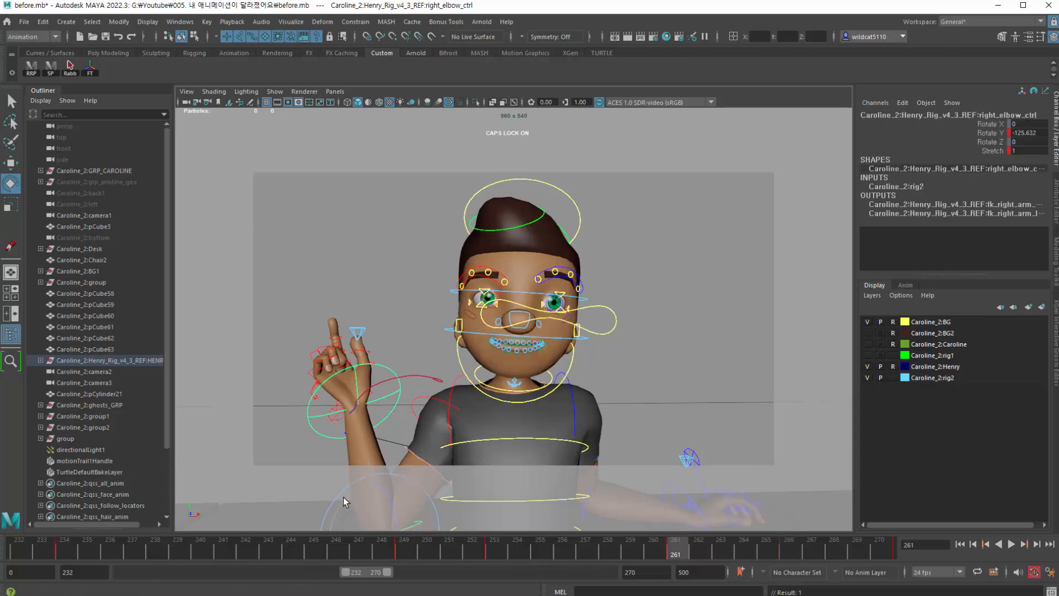
{"action": "left_click", "coordinate": [775, 552]}
{"action": "left_click_drag", "start_coordinate": [346, 496], "coordinate": [349, 505]}
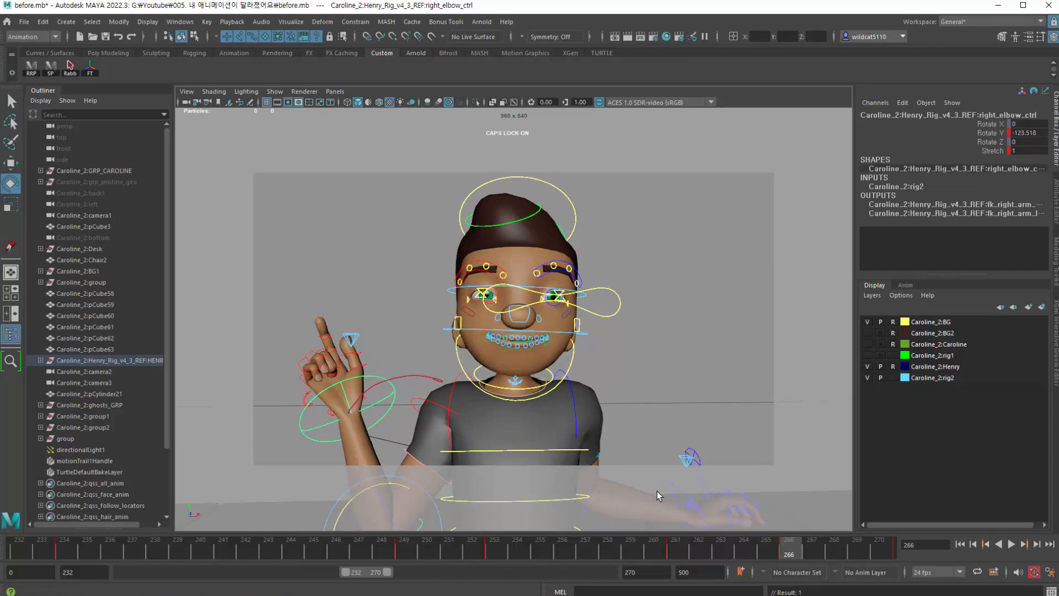
- Play the animation to check the arm, then rotate both clavicle controls at frame 266 to about Z 14.5
{"action": "key", "text": "alt+v"}
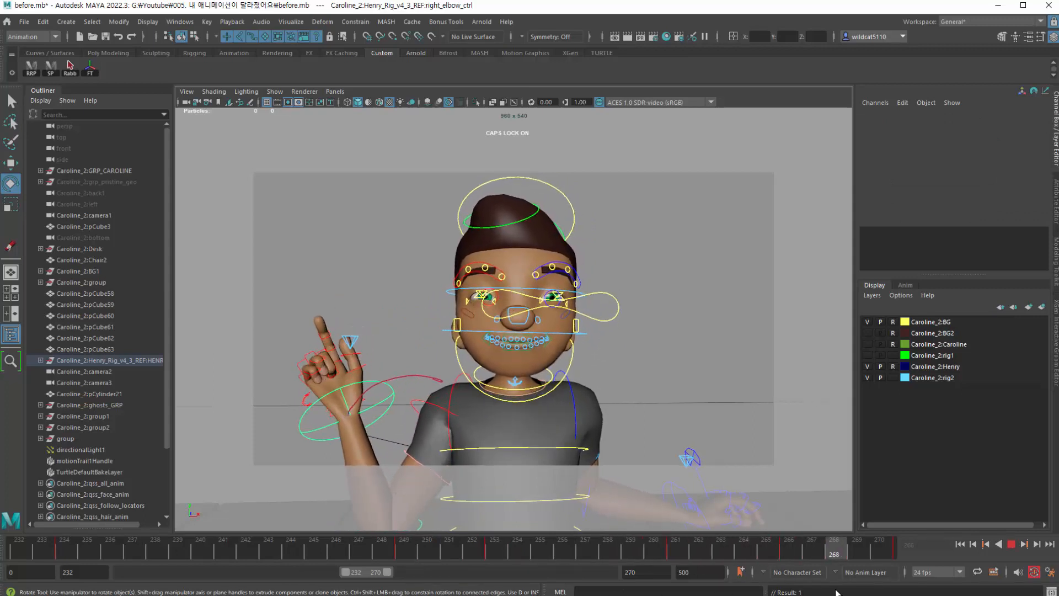
{"action": "key", "text": "alt+v"}
{"action": "left_click", "coordinate": [452, 383]}
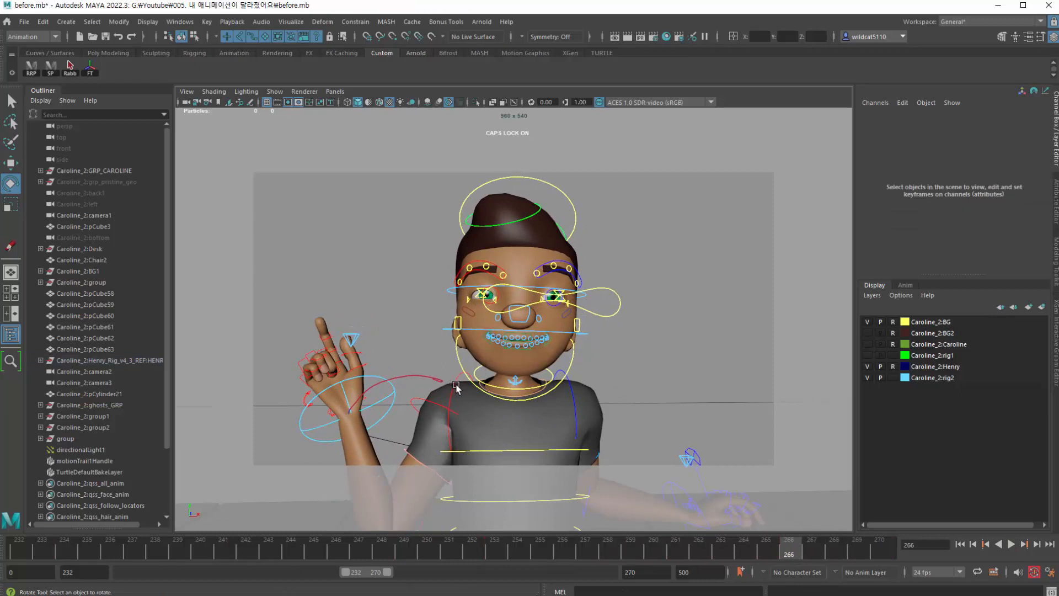
{"action": "left_click", "coordinate": [577, 394]}
{"action": "left_click", "coordinate": [584, 407]}
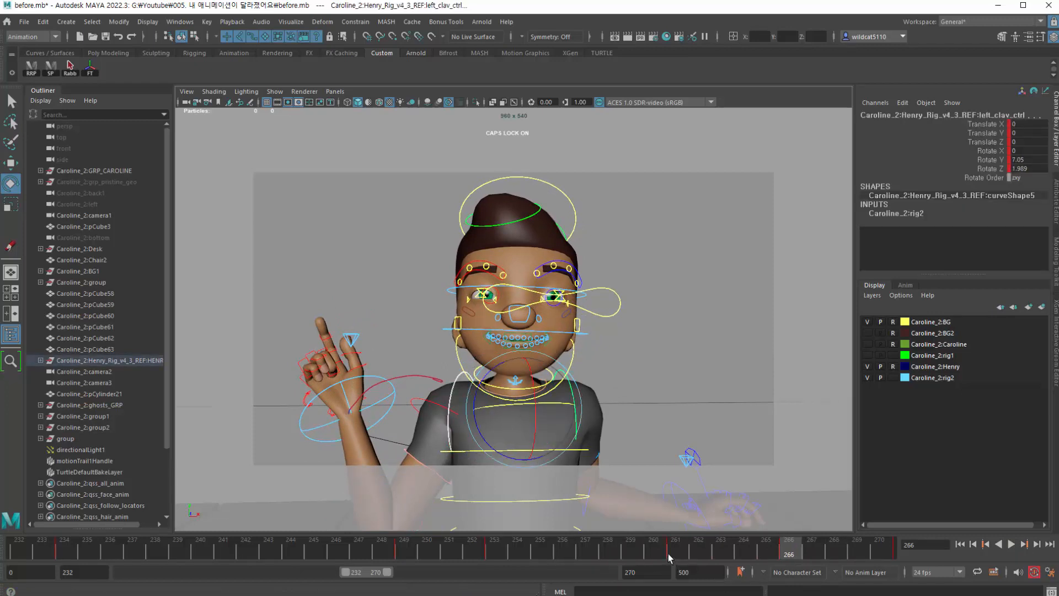
{"action": "left_click", "coordinate": [477, 381]}
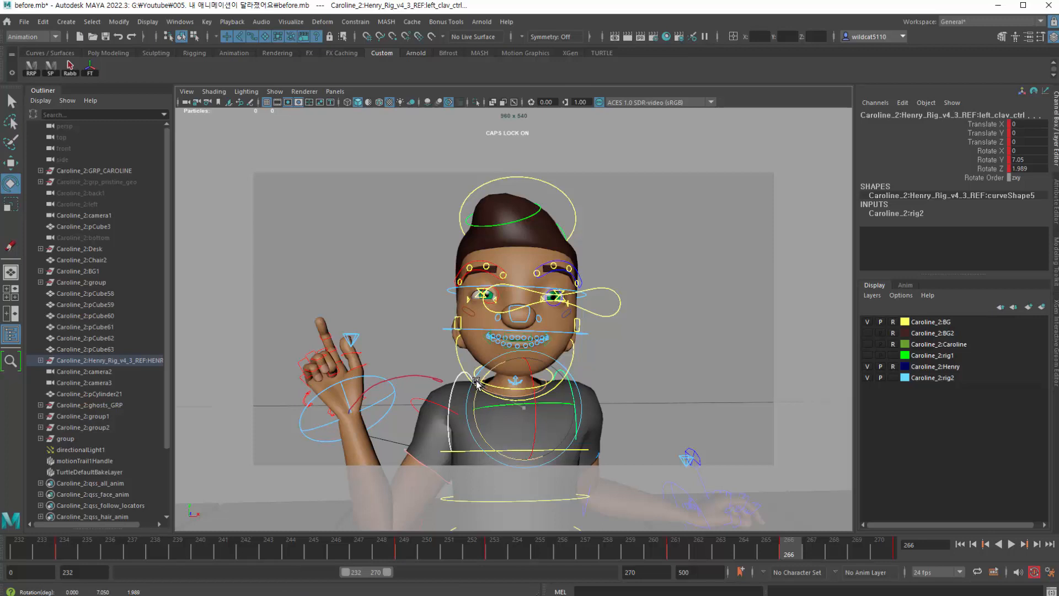
{"action": "left_click_drag", "start_coordinate": [477, 382], "coordinate": [466, 350]}
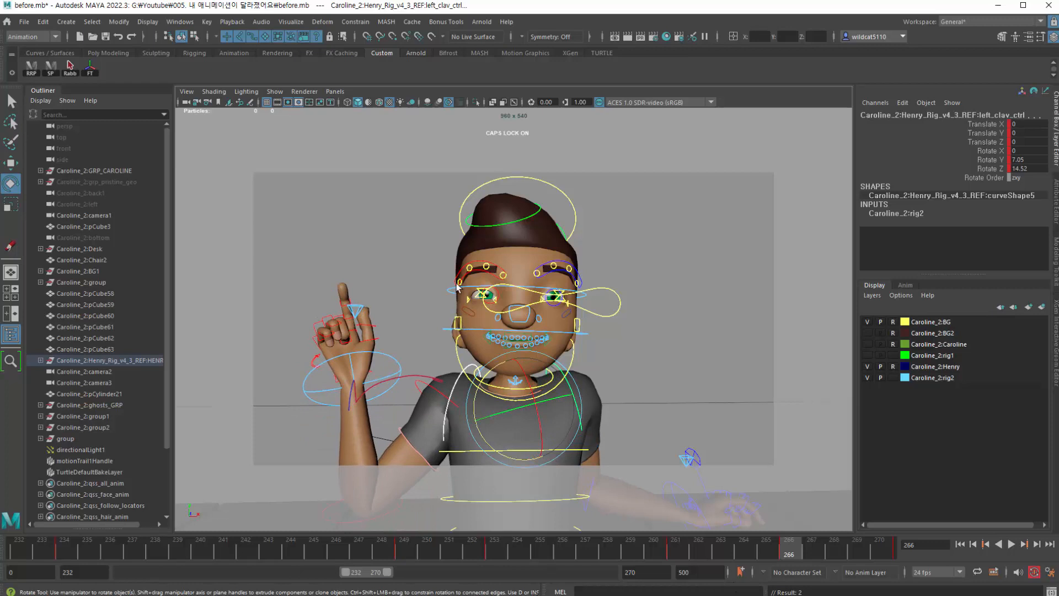
- Tilt the head with the head control at frame 266 and scrub back toward frame 252
{"action": "left_click", "coordinate": [482, 184]}
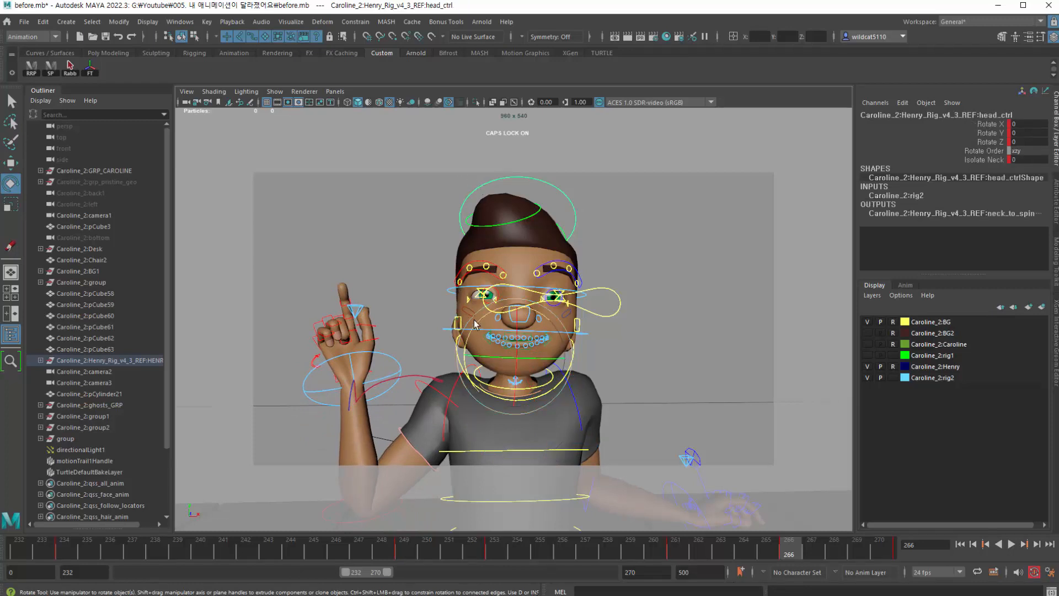
{"action": "left_click_drag", "start_coordinate": [475, 323], "coordinate": [544, 426]}
{"action": "left_click_drag", "start_coordinate": [678, 550], "coordinate": [481, 577]}
- Scrub the right hand's motion to frame 244 and select all objects in the Caroline_2:rig2 display layer
{"action": "left_click", "coordinate": [332, 392]}
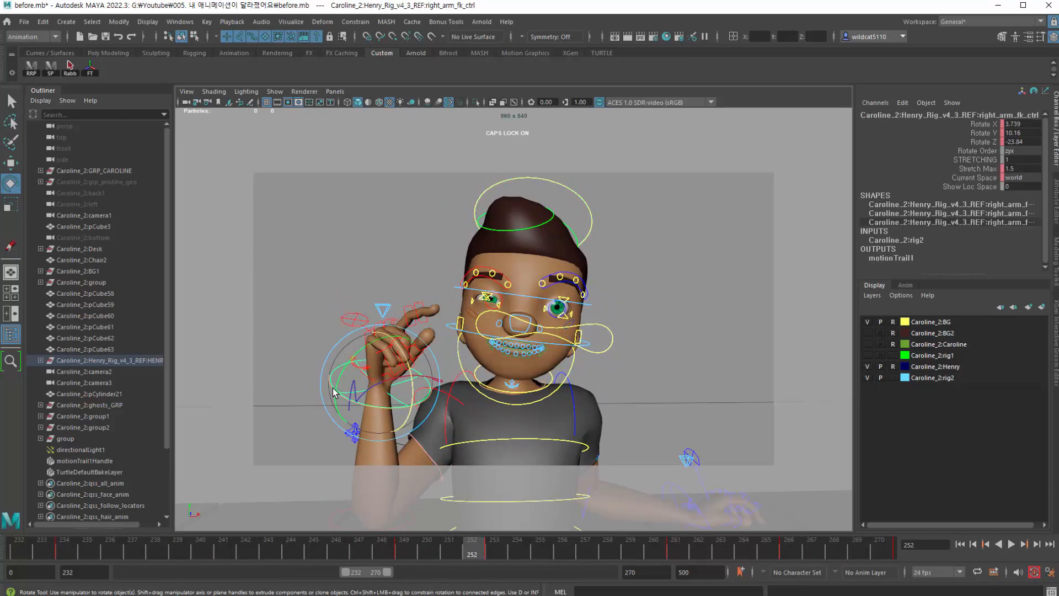
{"action": "left_click_drag", "start_coordinate": [335, 547], "coordinate": [301, 572]}
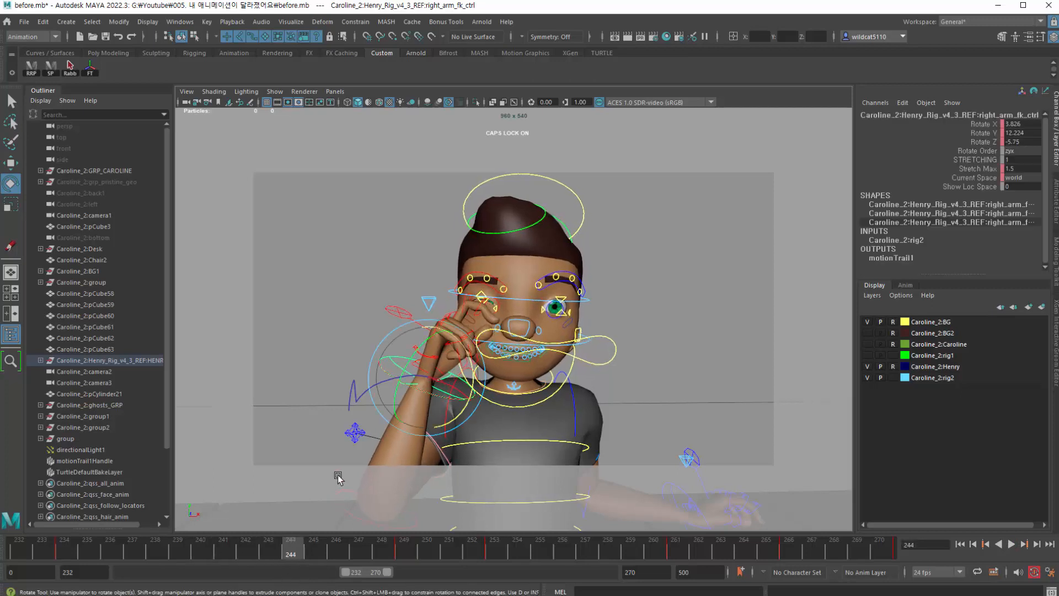
{"action": "key", "text": "q"}
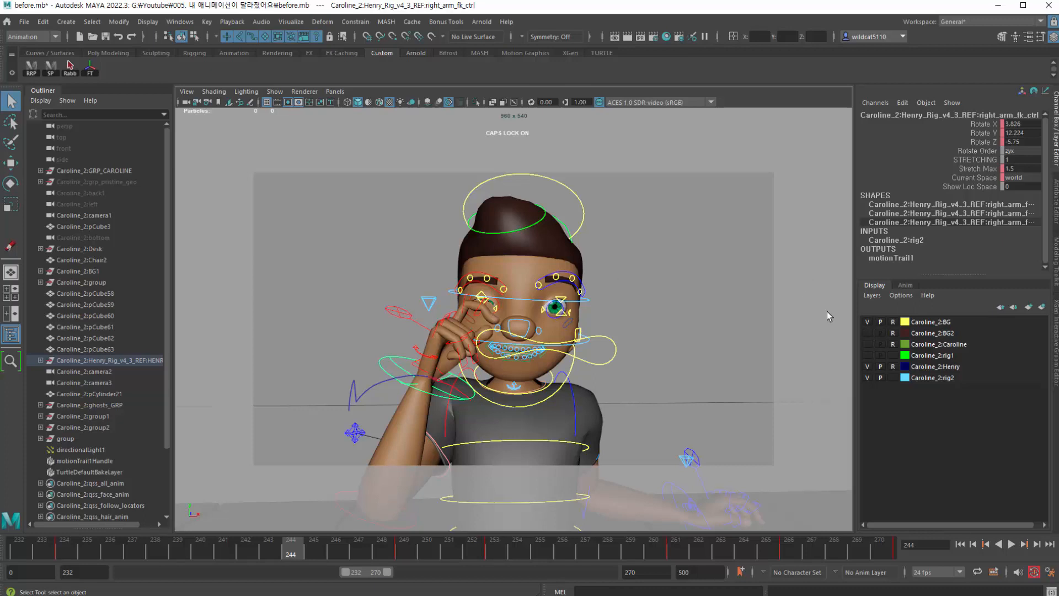
{"action": "right_click", "coordinate": [957, 368]}
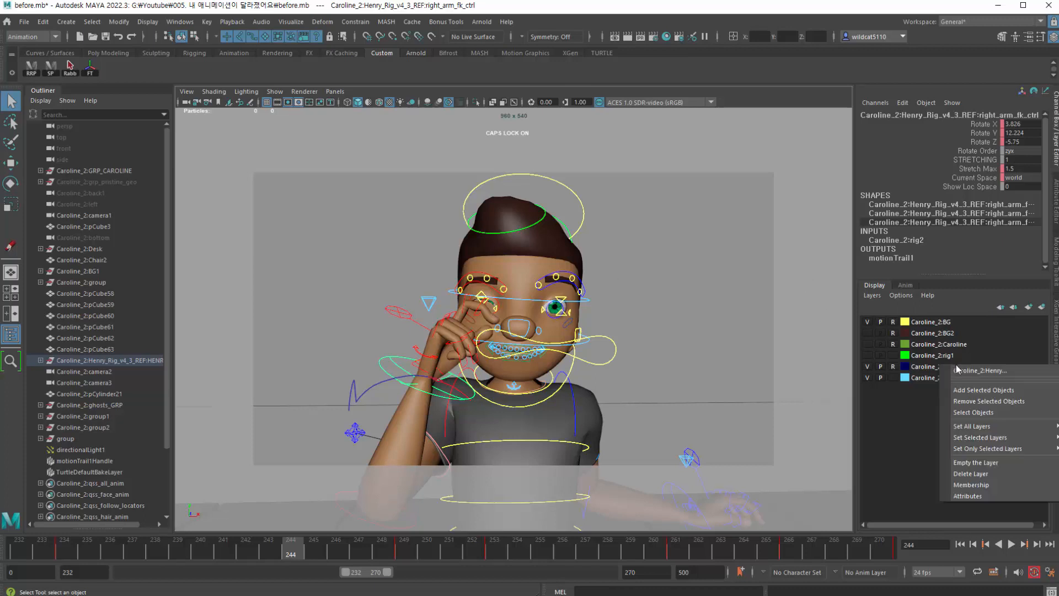
{"action": "left_click", "coordinate": [922, 380]}
{"action": "right_click", "coordinate": [925, 379]}
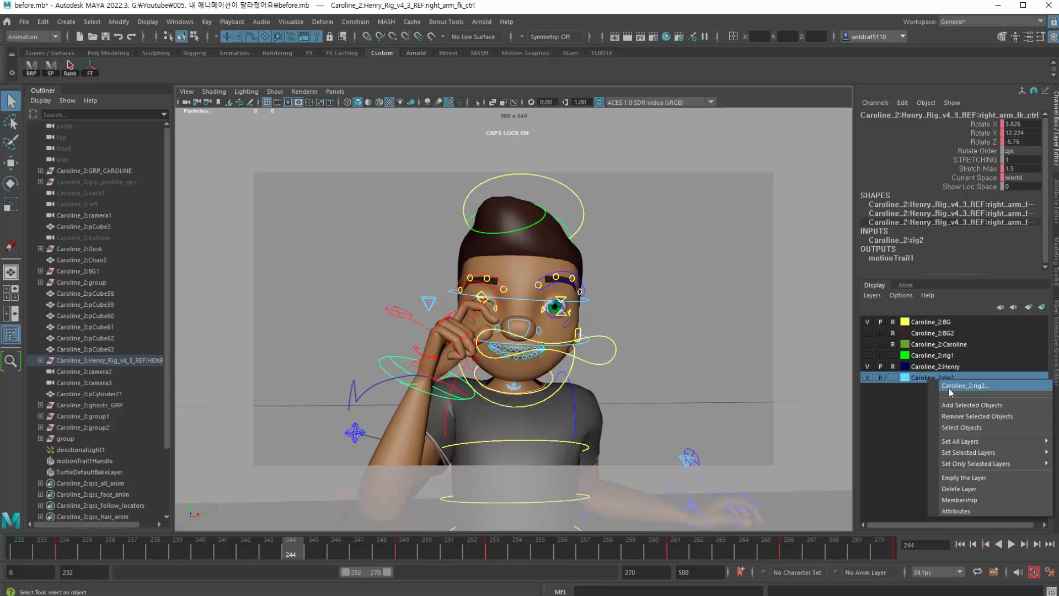
{"action": "left_click", "coordinate": [963, 428]}
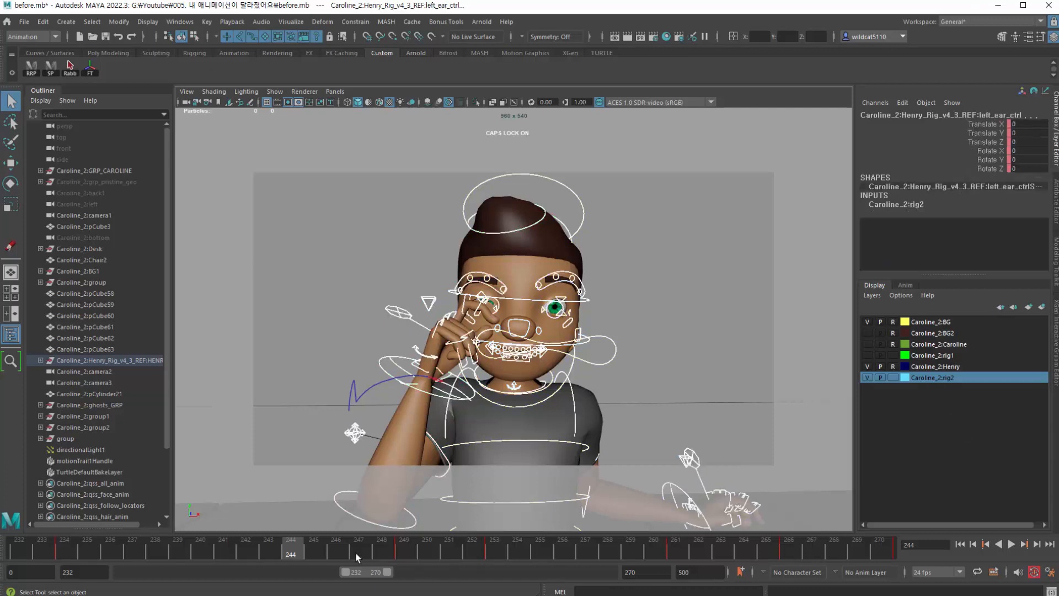
- Review the playback and key all rig controls at frame 249 with the earlier hand-to-face pose to extend the hold
{"action": "key", "text": "alt+v"}
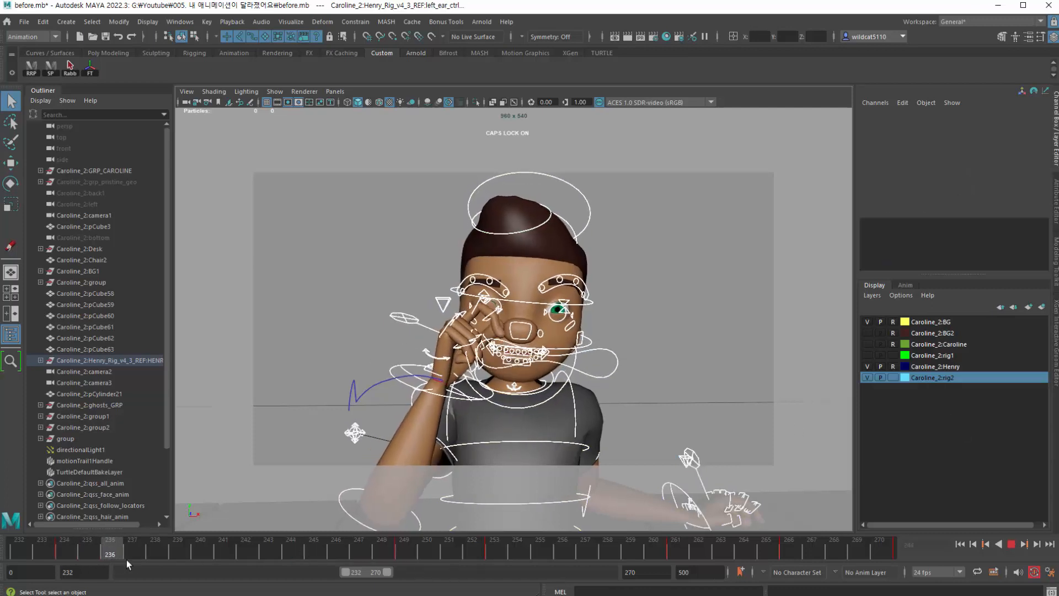
{"action": "key", "text": "alt+v"}
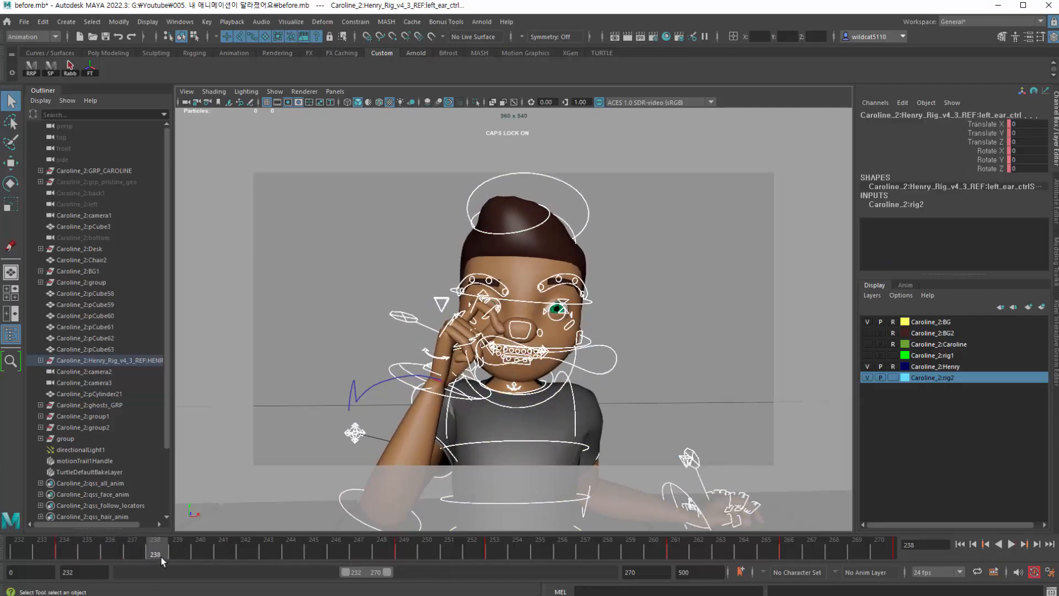
{"action": "key", "text": "alt+v"}
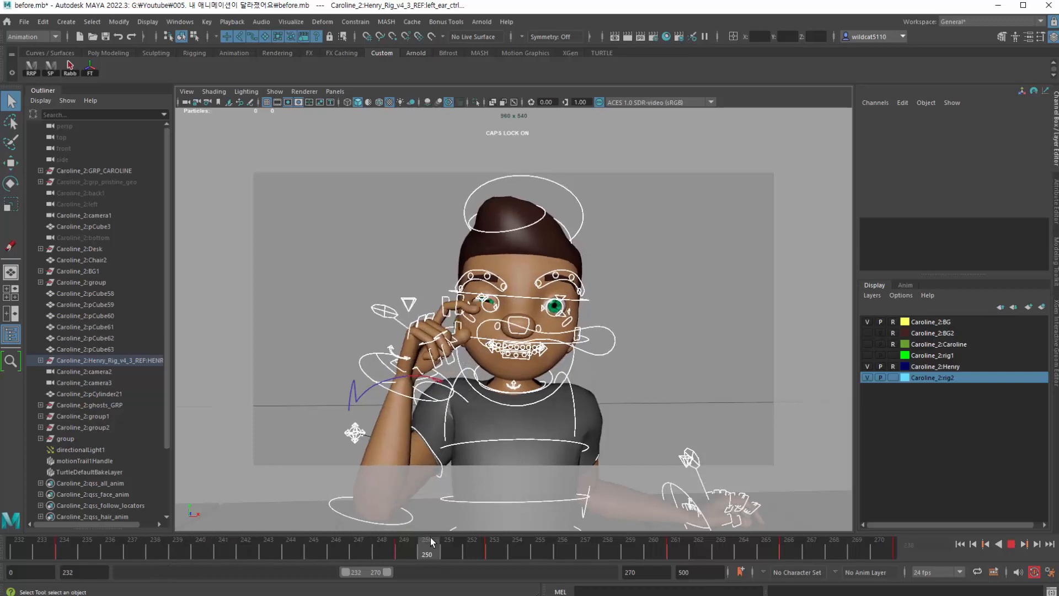
{"action": "mouse_move", "coordinate": [392, 550]}
{"action": "left_mouse_down"}
{"action": "mouse_move", "coordinate": [420, 544]}
{"action": "mouse_move", "coordinate": [299, 562]}
{"action": "mouse_move", "coordinate": [349, 552]}
{"action": "mouse_move", "coordinate": [316, 554]}
{"action": "left_mouse_up"}
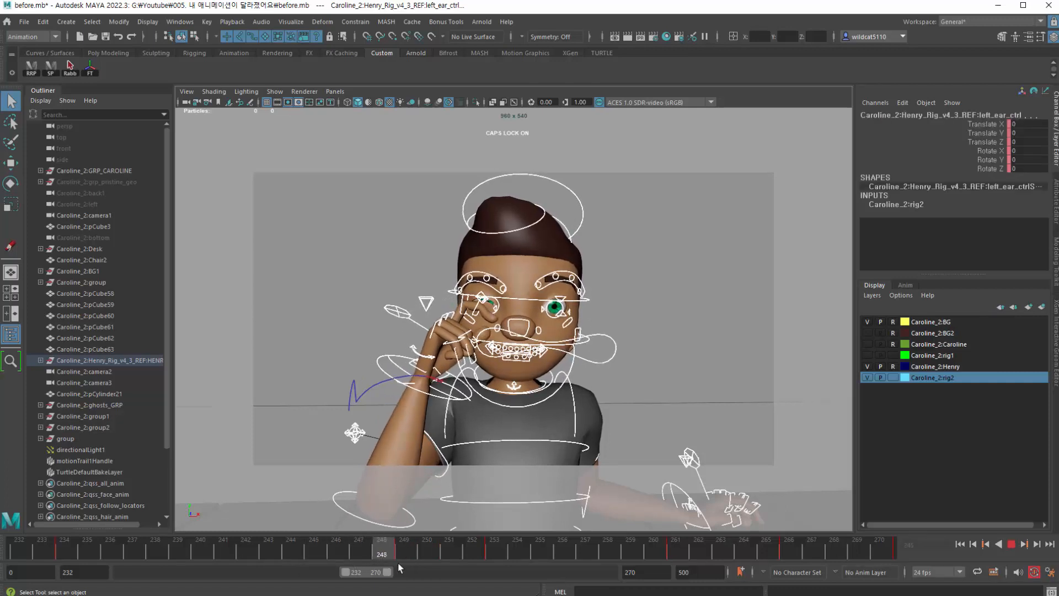
{"action": "key", "text": "alt+v"}
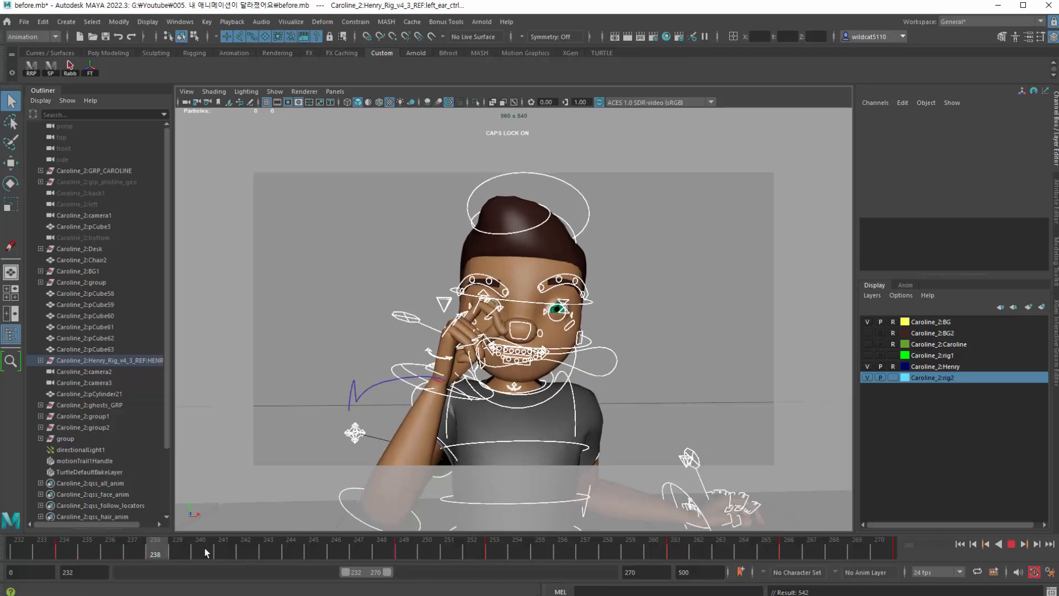
- Play and scrub the animation around frame 249 to examine the timing of the held pose and the hand release
{"action": "left_click", "coordinate": [402, 553]}
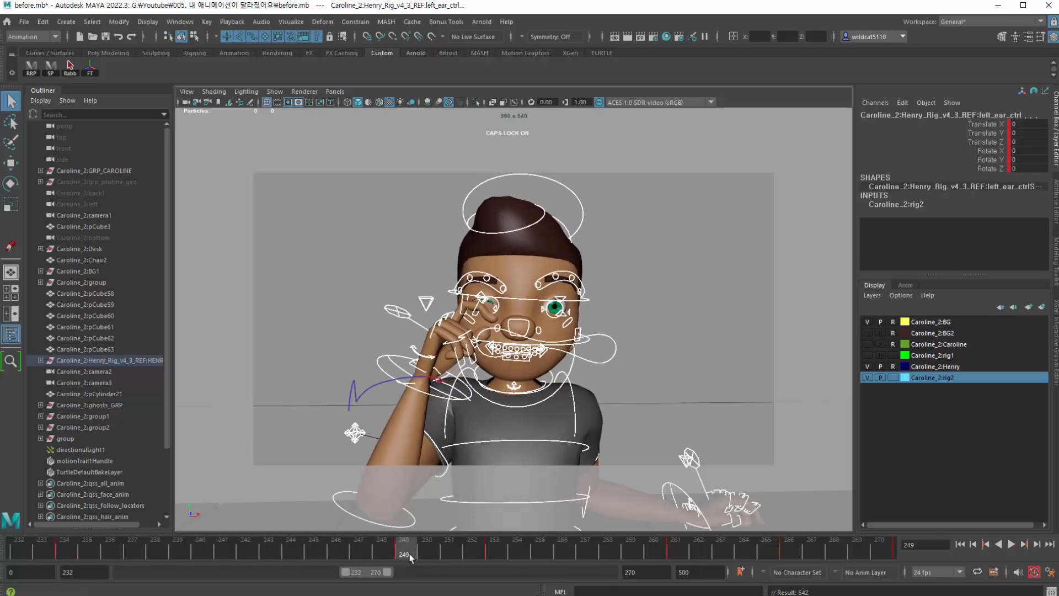
{"action": "key", "text": "alt+v"}
{"action": "key", "text": "alt+v"}
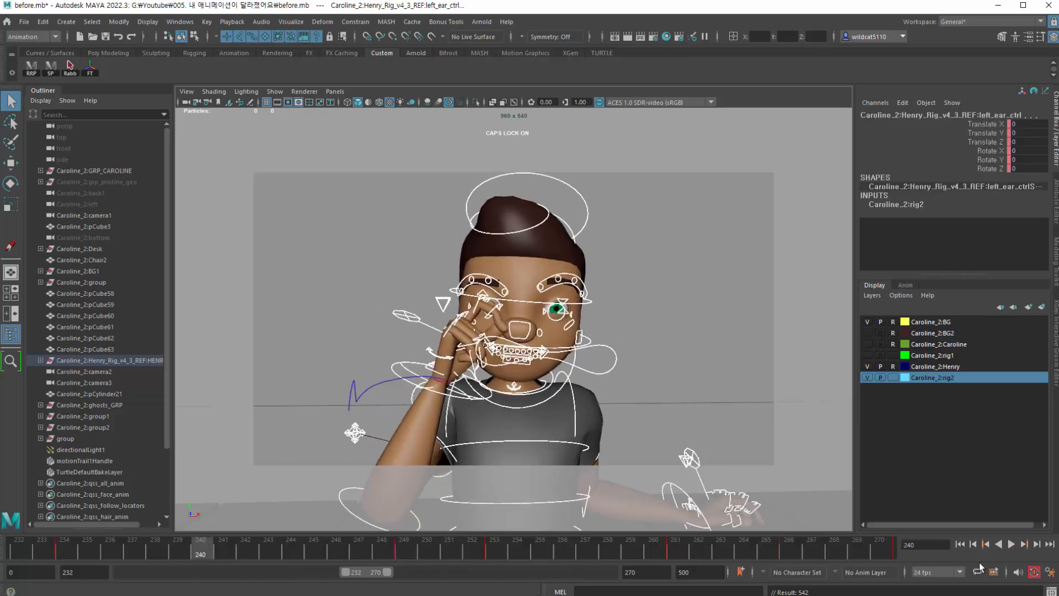
{"action": "left_click", "coordinate": [1011, 544]}
{"action": "key", "text": "alt+v"}
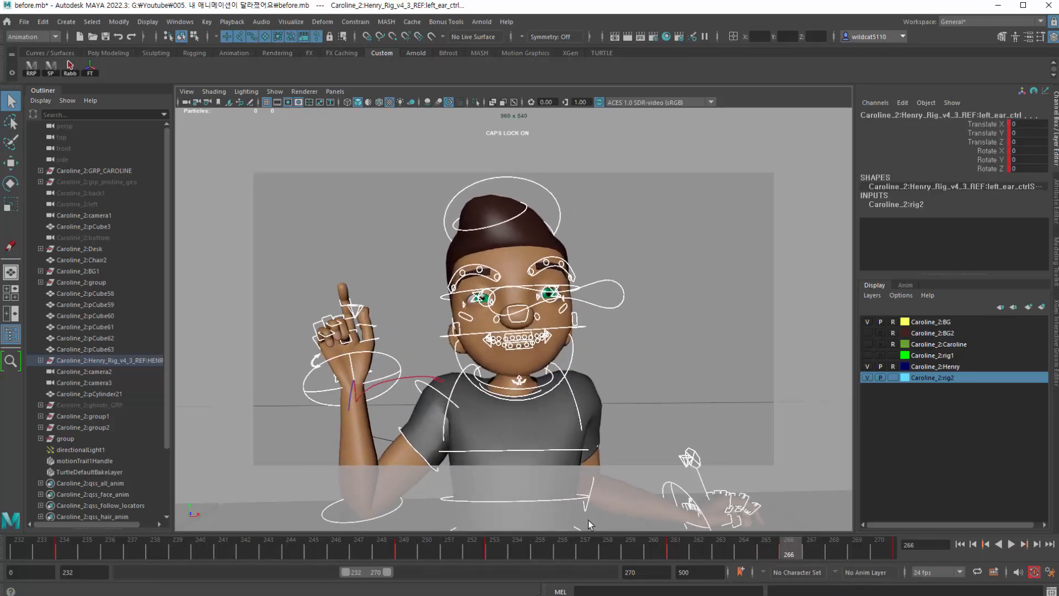
{"action": "left_click_drag", "start_coordinate": [363, 550], "coordinate": [405, 551]}
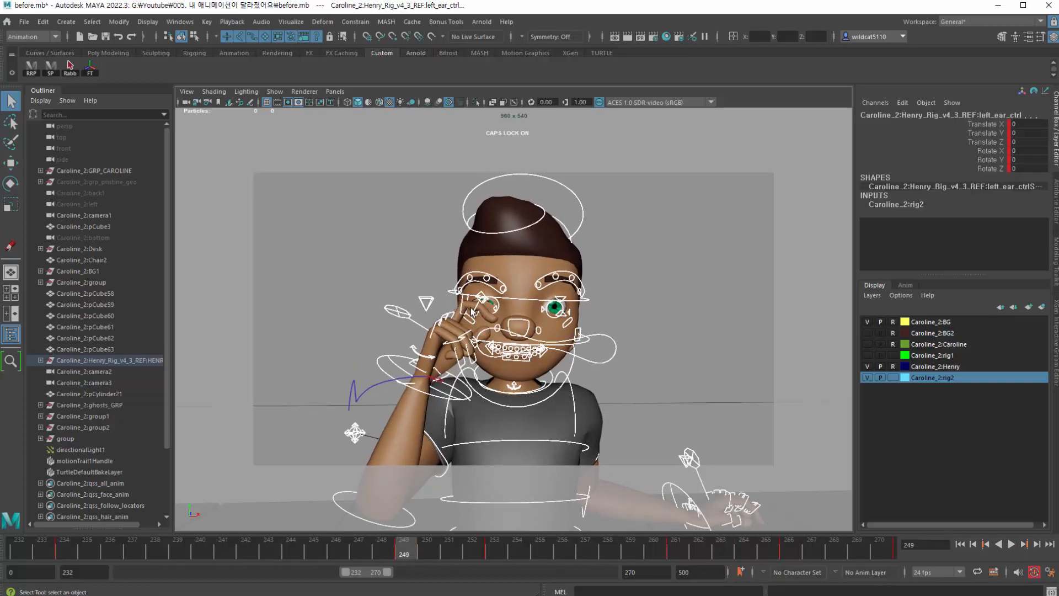
{"action": "left_click_drag", "start_coordinate": [415, 552], "coordinate": [405, 551]}
- Rotate the base control of the right index finger slightly at frame 249, checking the hand in the perspective view
{"action": "left_click", "coordinate": [467, 327]}
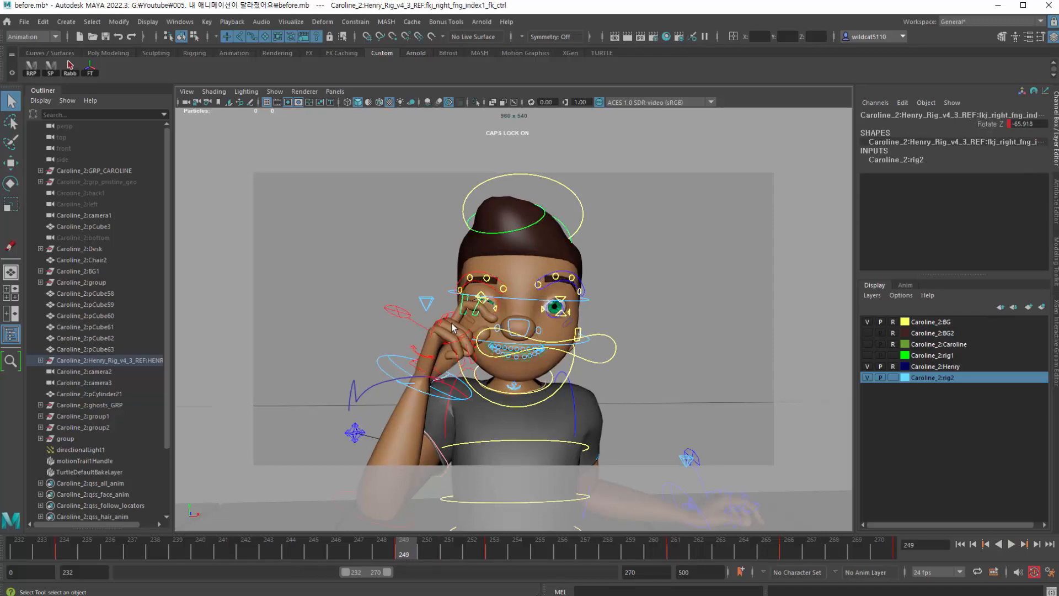
{"action": "left_click", "coordinate": [451, 327]}
{"action": "key", "text": "space"}
{"action": "left_click_drag", "start_coordinate": [280, 166], "coordinate": [306, 195], "text": "alt"}
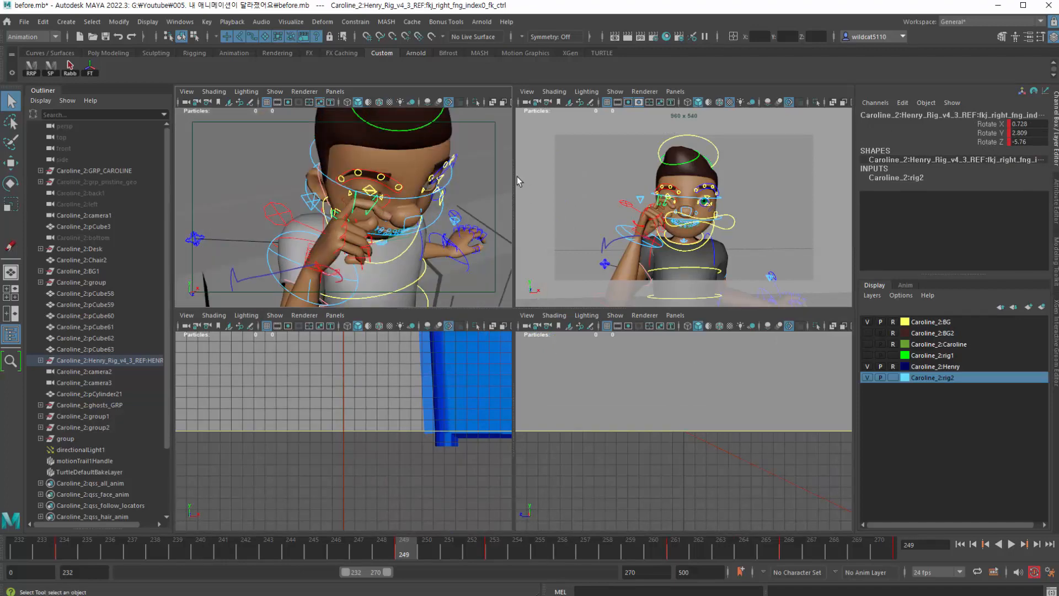
{"action": "key", "text": "space"}
{"action": "key", "text": "e"}
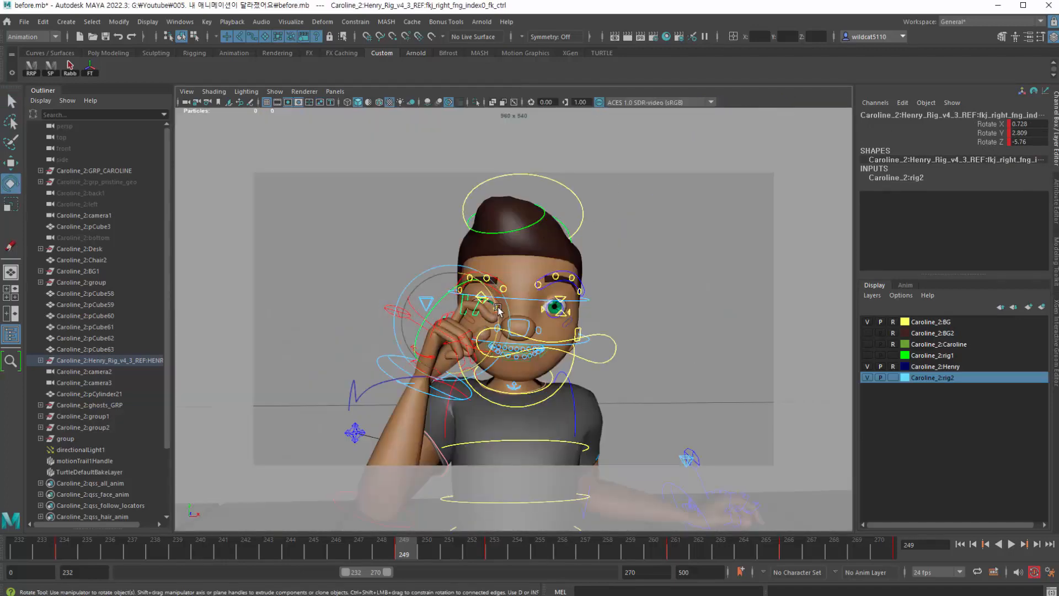
{"action": "left_click_drag", "start_coordinate": [497, 307], "coordinate": [499, 314]}
- Rotate the right index finger's index1 FK control to about Z -60.7 at frame 249
{"action": "left_click", "coordinate": [361, 296]}
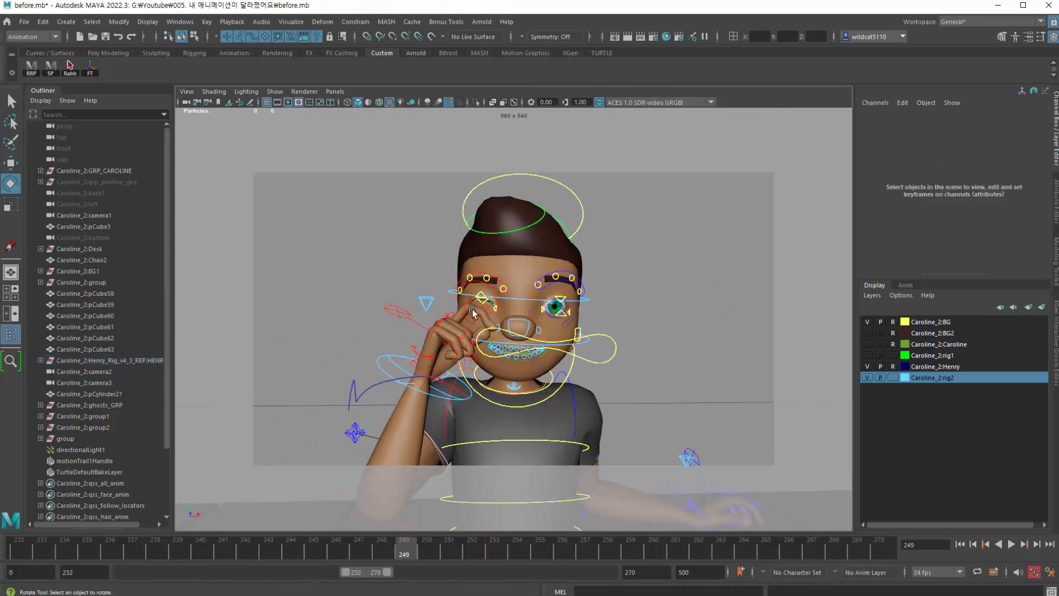
{"action": "left_click", "coordinate": [475, 318]}
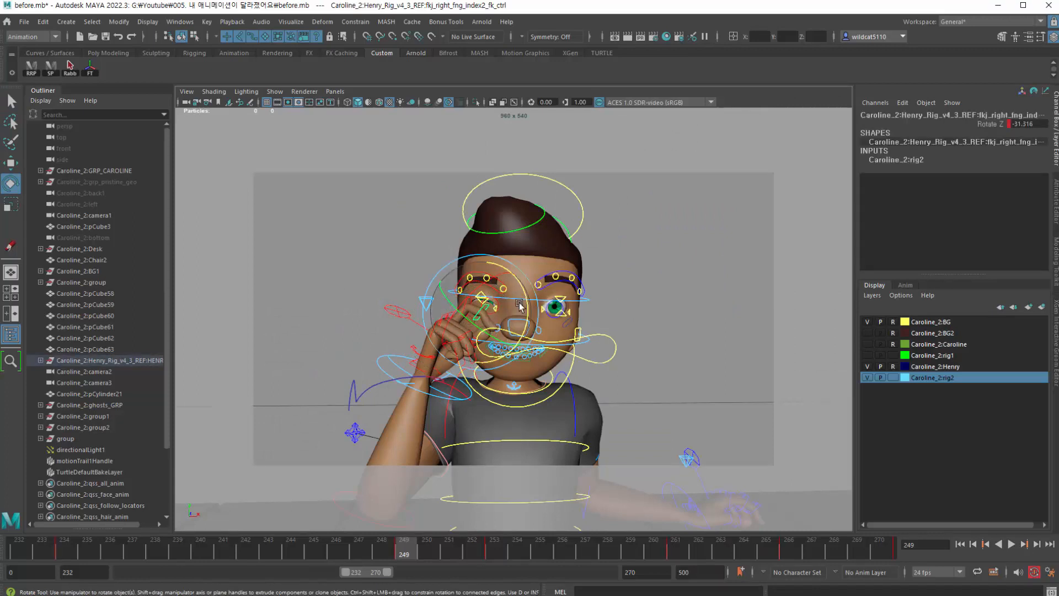
{"action": "left_click", "coordinate": [341, 280]}
{"action": "left_click", "coordinate": [480, 313]}
{"action": "left_click_drag", "start_coordinate": [505, 291], "coordinate": [487, 347]}
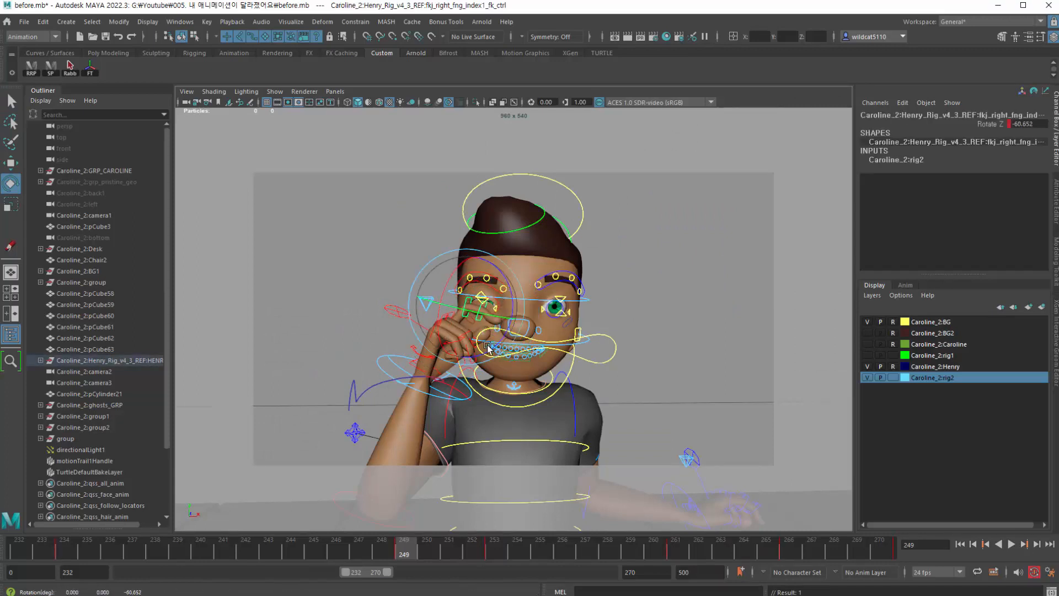
- Play and scrub the animation to frame 262 to check the index finger and the hand movement
{"action": "key", "text": "alt+v"}
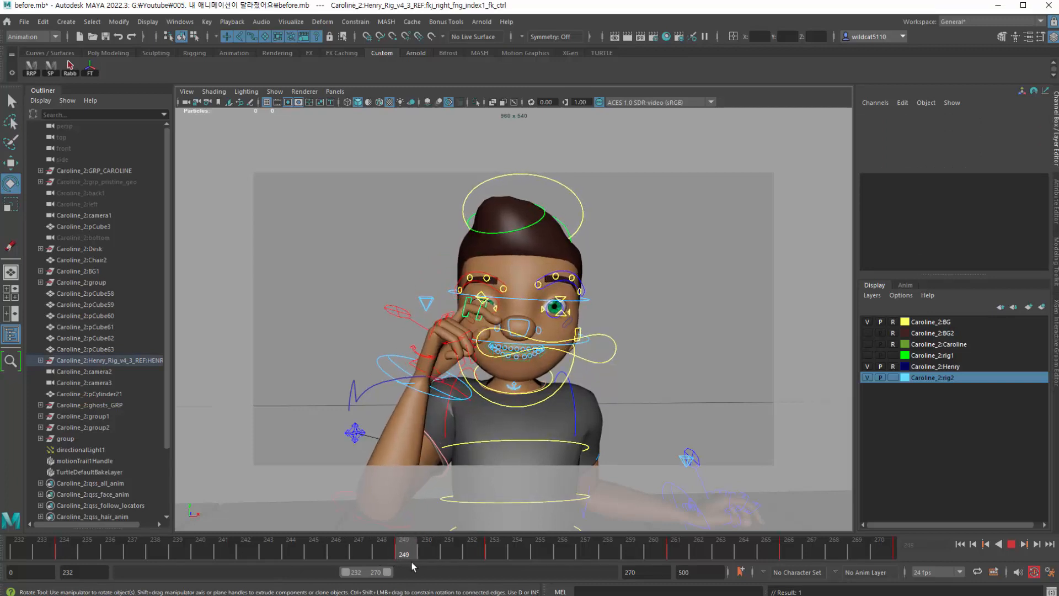
{"action": "key", "text": "alt+v"}
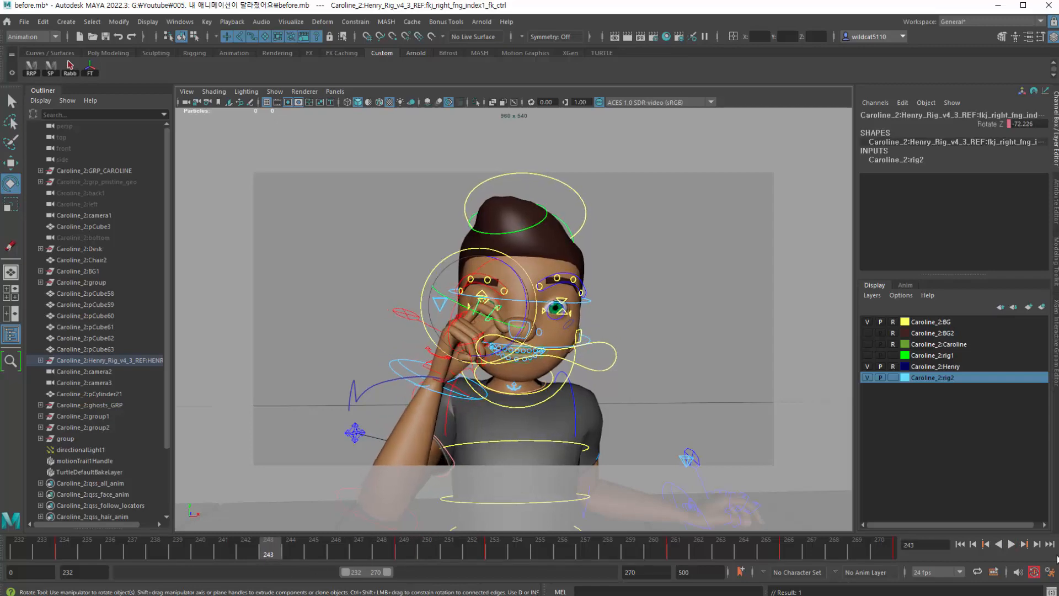
{"action": "left_click", "coordinate": [1011, 544]}
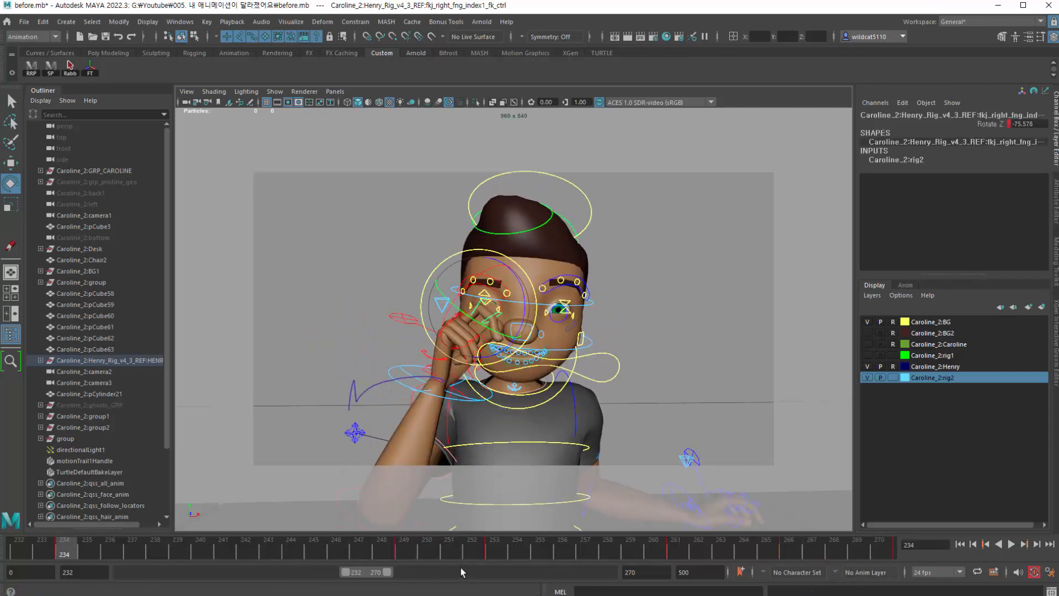
{"action": "key", "text": "alt+v"}
{"action": "mouse_move", "coordinate": [381, 551]}
{"action": "left_mouse_down"}
{"action": "mouse_move", "coordinate": [270, 550]}
{"action": "mouse_move", "coordinate": [462, 541]}
{"action": "mouse_move", "coordinate": [607, 556]}
{"action": "left_mouse_up"}
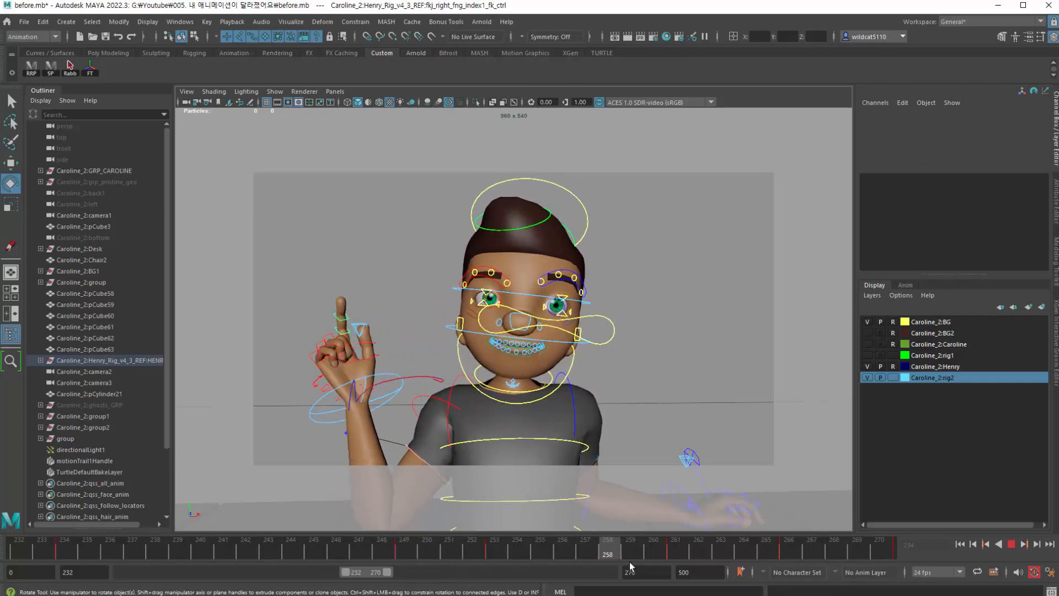
{"action": "key", "text": "alt+v"}
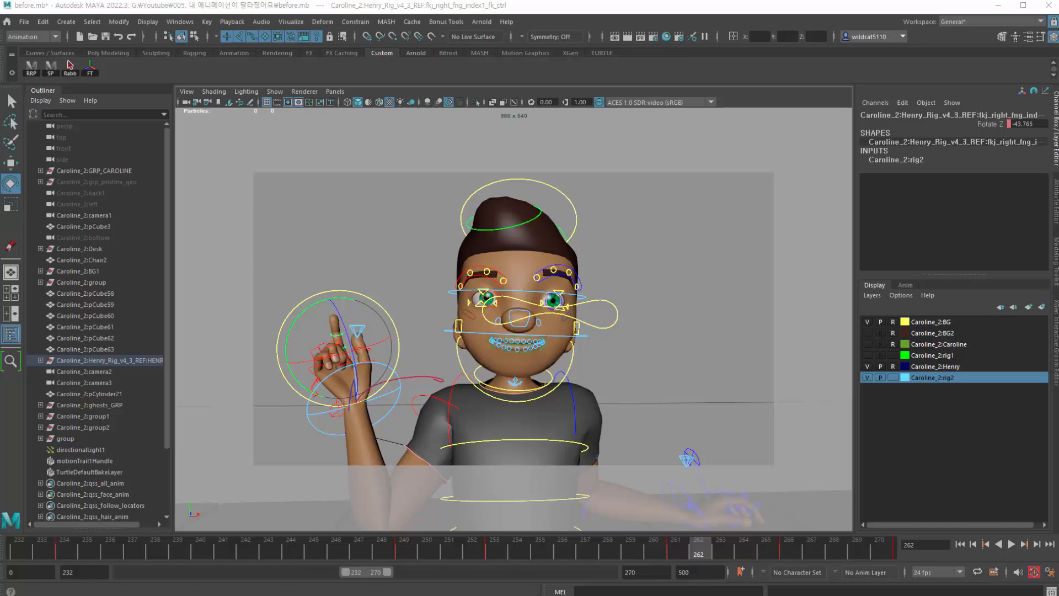
- Key the right upper eyelid control open at frame 253, copying the open pose of Translate X -0.05 and Translate Y -0.412
{"action": "left_click", "coordinate": [477, 305]}
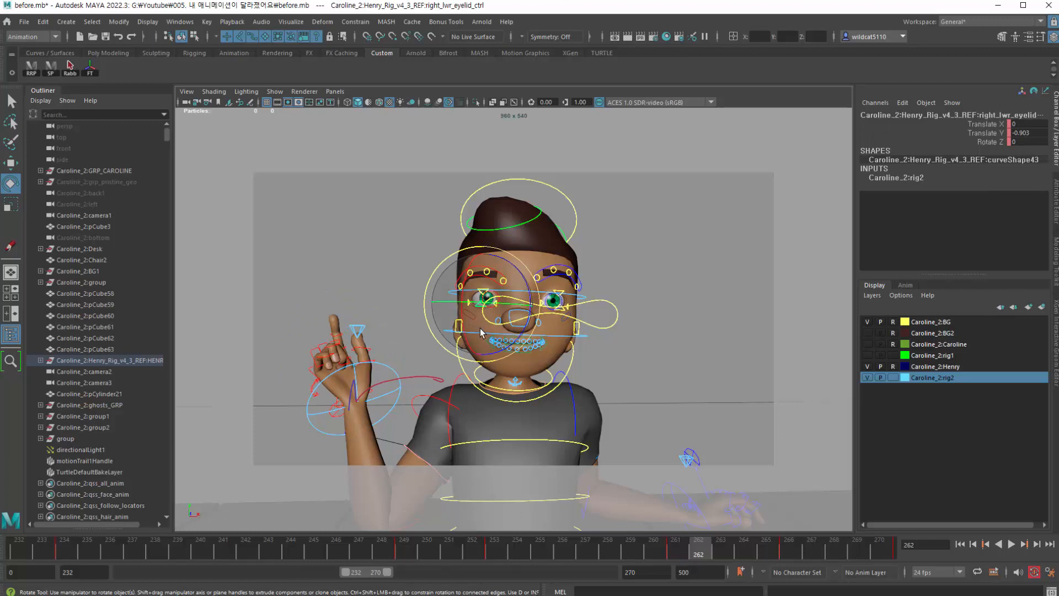
{"action": "key", "text": "q"}
{"action": "left_click", "coordinate": [483, 295]}
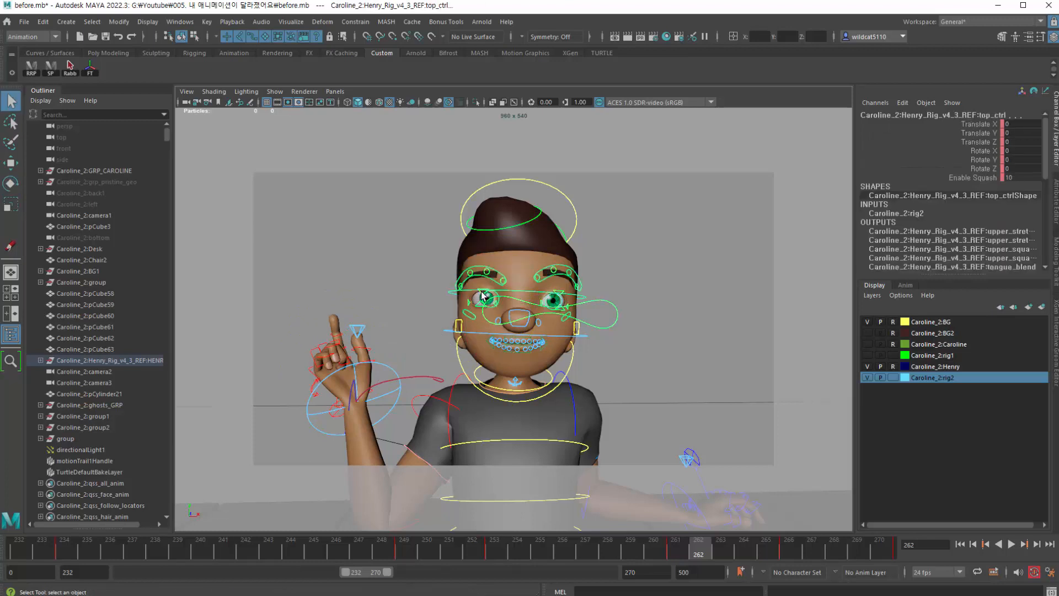
{"action": "left_click", "coordinate": [478, 301]}
{"action": "key", "text": "ctrl+z"}
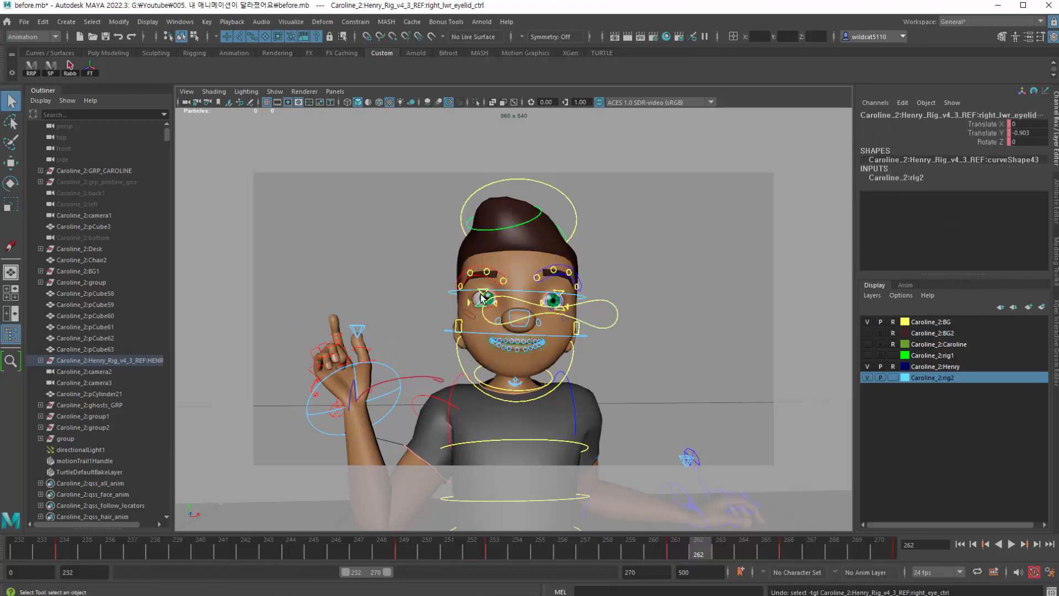
{"action": "left_click_drag", "start_coordinate": [412, 545], "coordinate": [484, 554]}
{"action": "key", "text": "alt+v"}
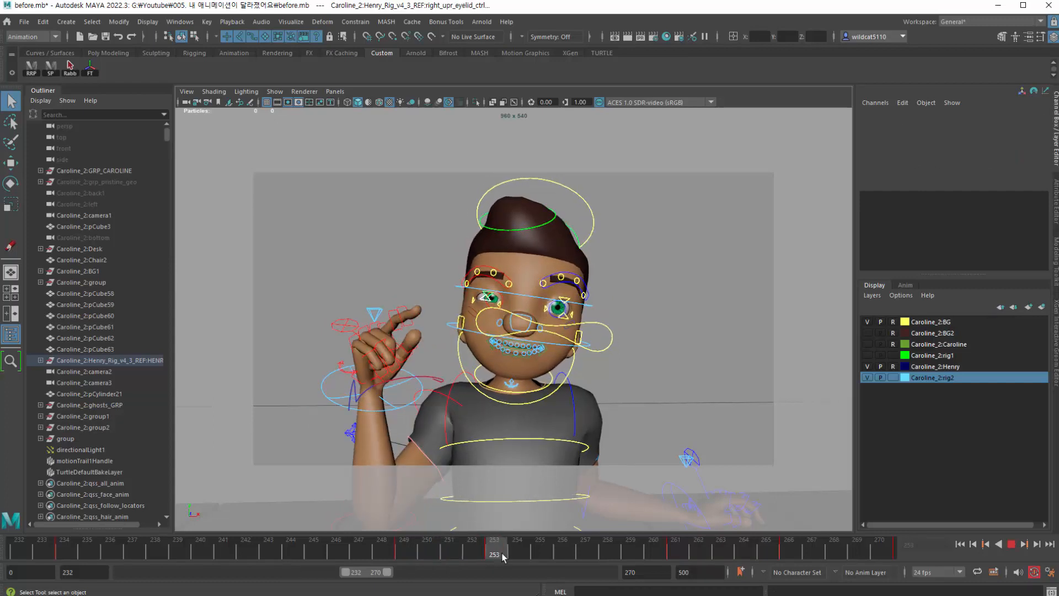
{"action": "key", "text": "alt+v"}
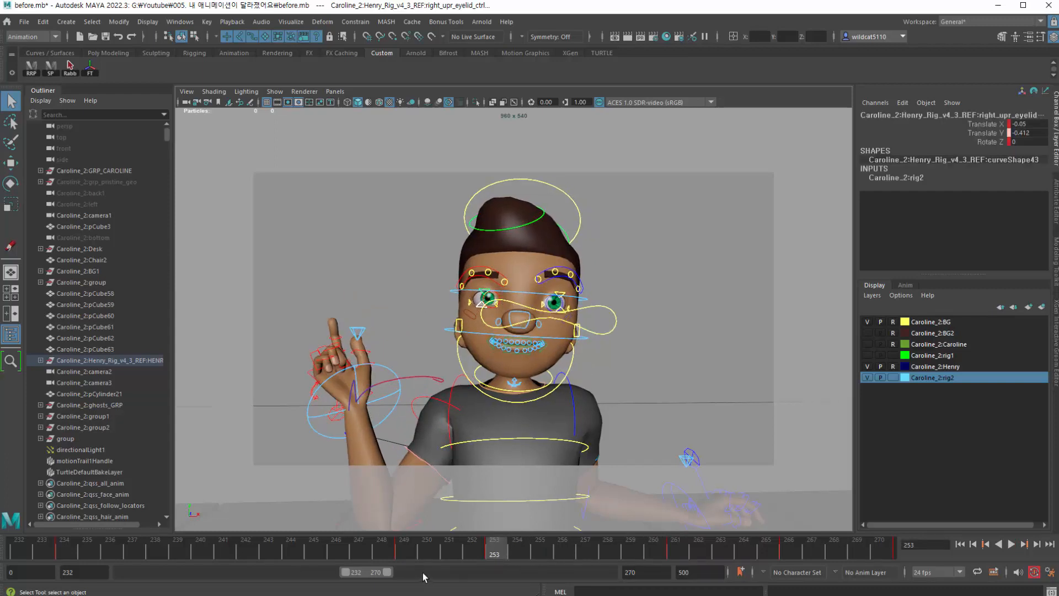
- Play and scrub the animation between frames 251 and 260 to check the timing of the right eye opening
{"action": "key", "text": "alt+v"}
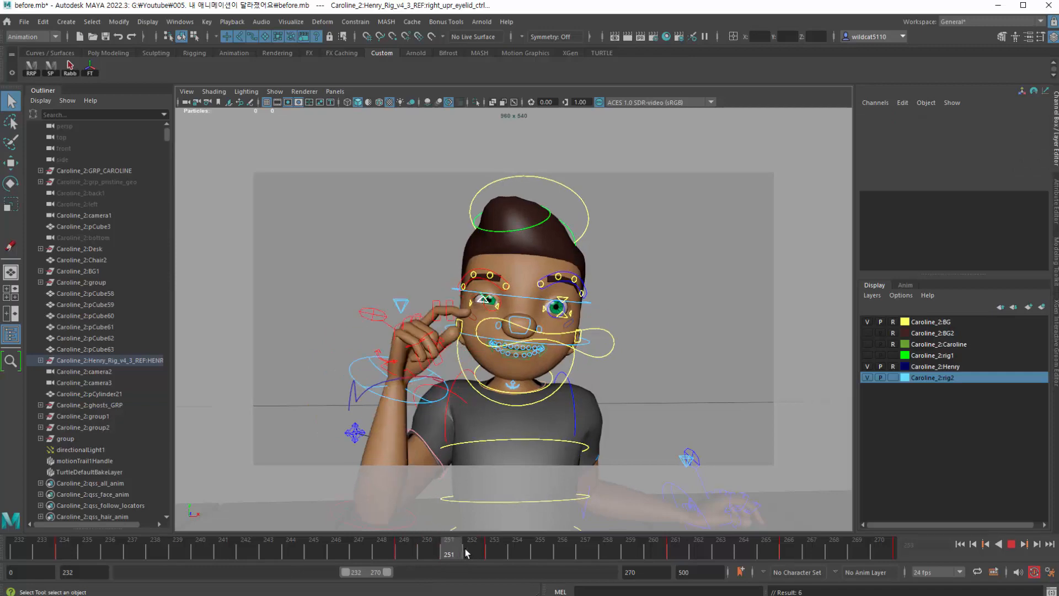
{"action": "key", "text": "alt+v"}
{"action": "left_click", "coordinate": [1011, 545]}
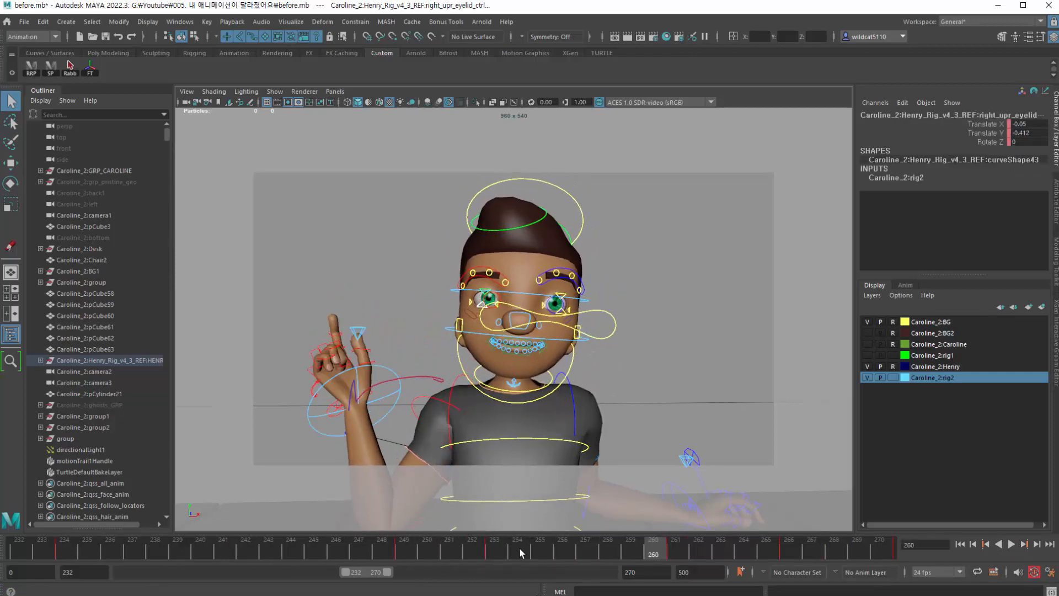
{"action": "key", "text": "alt+v"}
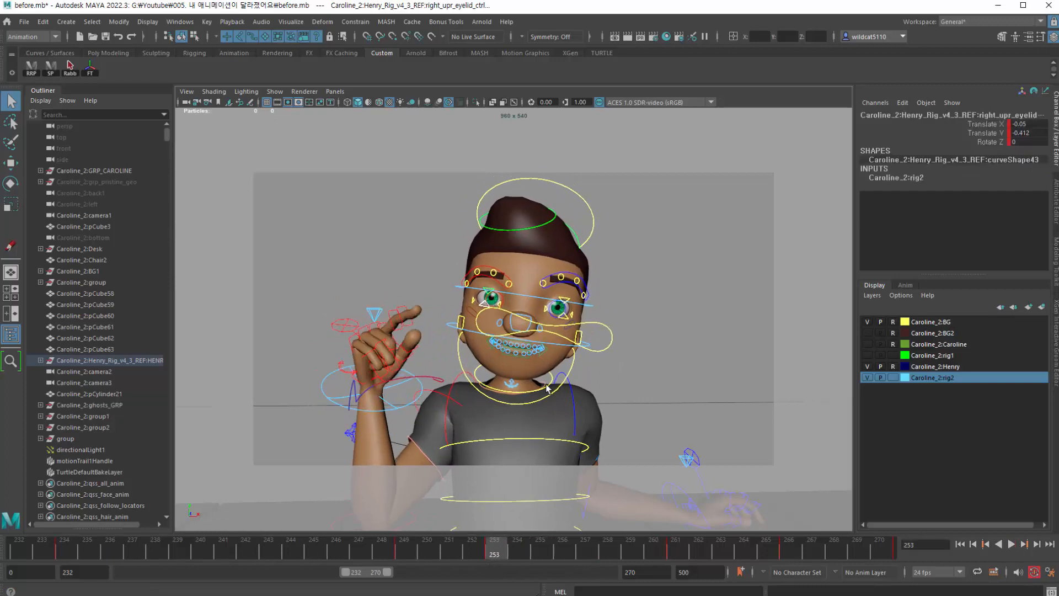
- Hold the head control's frame 253 tilt through frame 261, set its frame 253 rotation to about Z -3.678, and play the result
{"action": "left_click", "coordinate": [530, 386]}
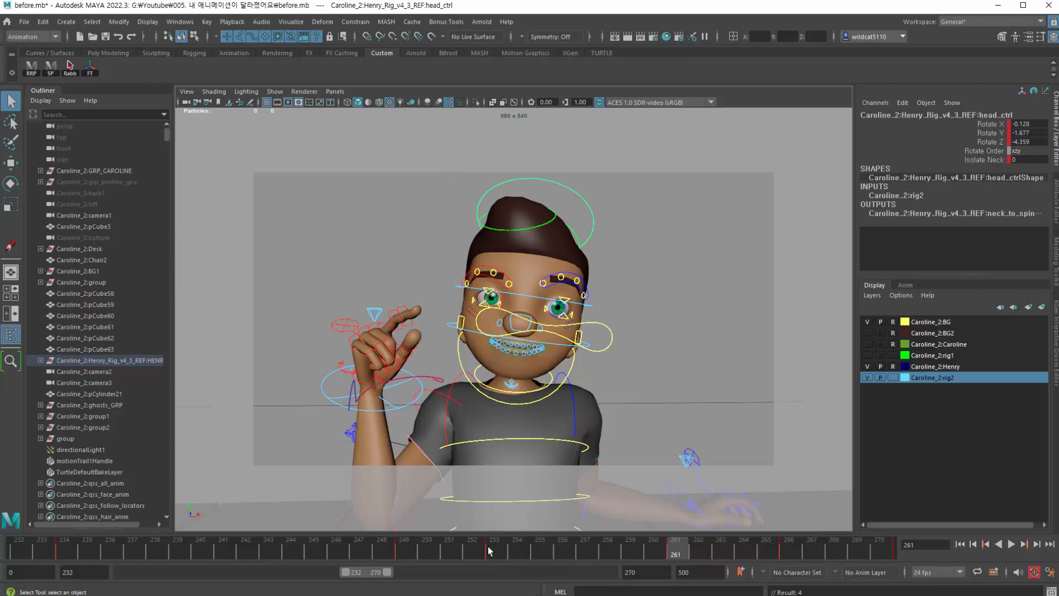
{"action": "mouse_move", "coordinate": [488, 546]}
{"action": "left_mouse_down"}
{"action": "mouse_move", "coordinate": [590, 549]}
{"action": "mouse_move", "coordinate": [475, 555]}
{"action": "left_mouse_up"}
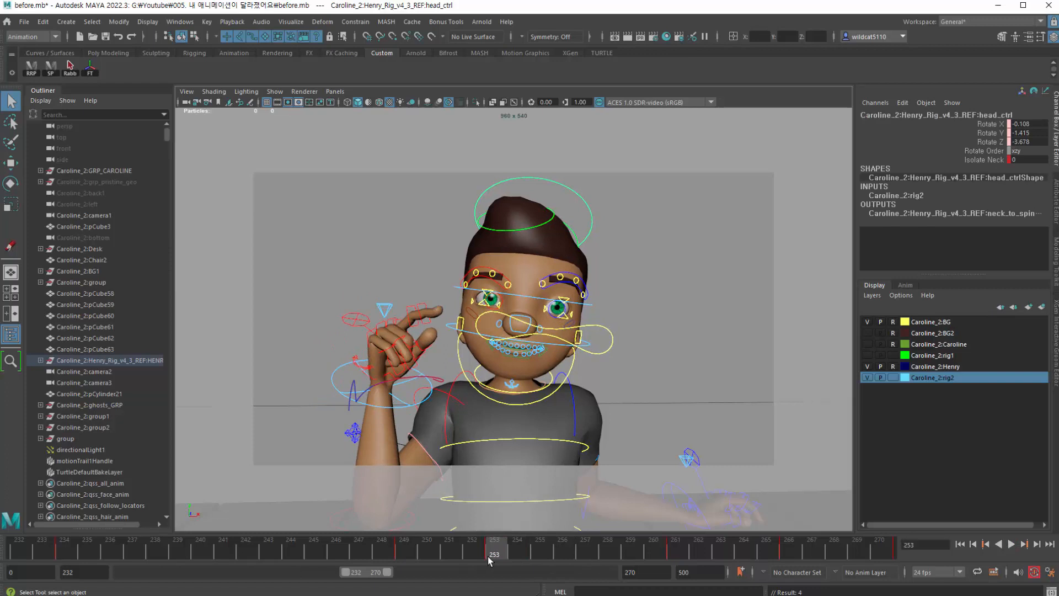
{"action": "key", "text": "alt+v"}
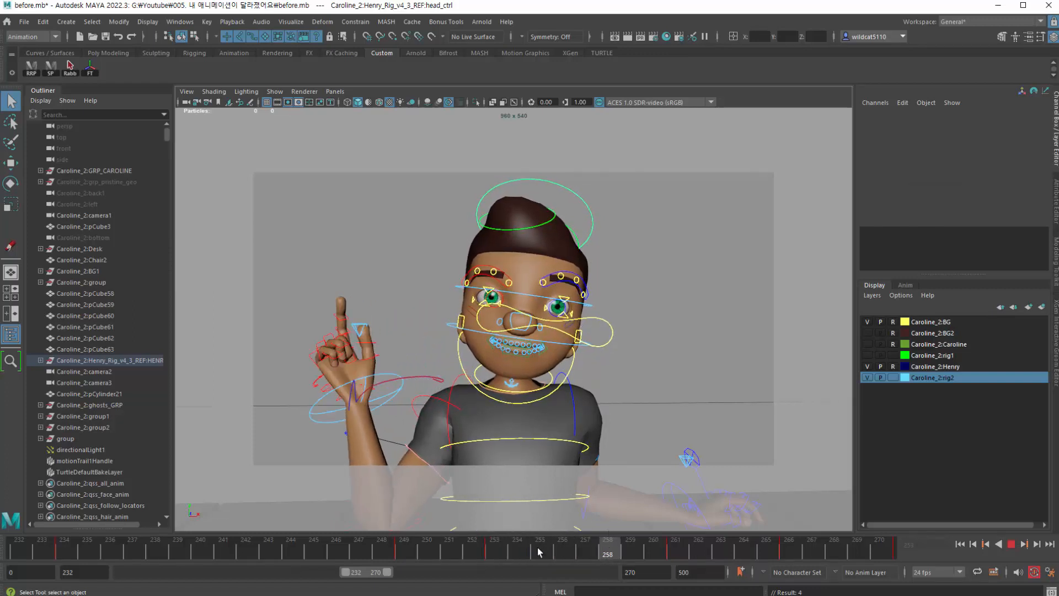
- Set the head control's rotation at frame 253 to about X -0.087, Y -1.139, Z -2.96 and check the motion through frame 261
{"action": "left_click", "coordinate": [488, 555]}
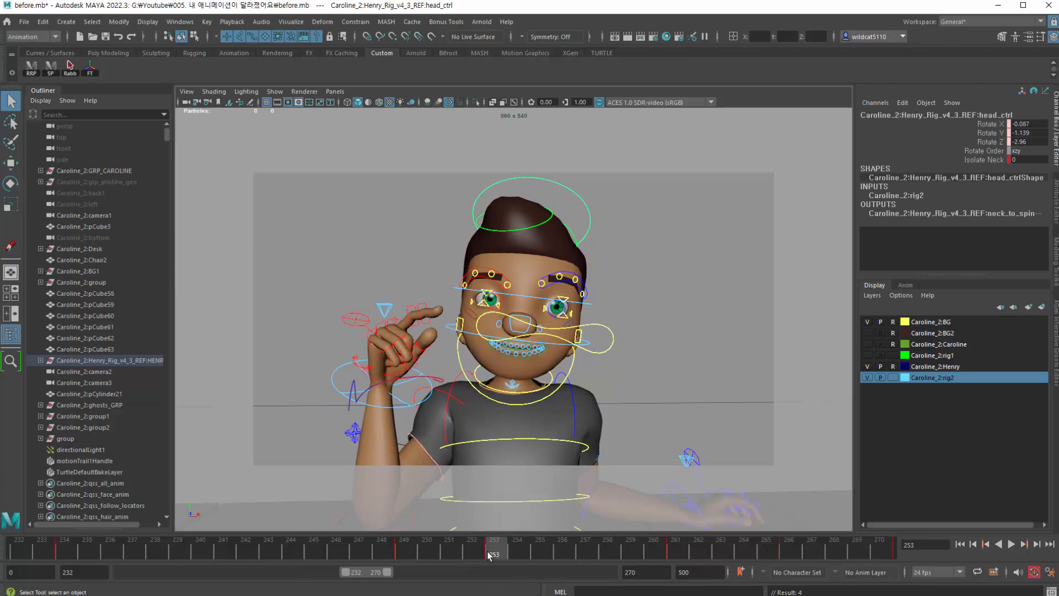
{"action": "key", "text": "alt+v"}
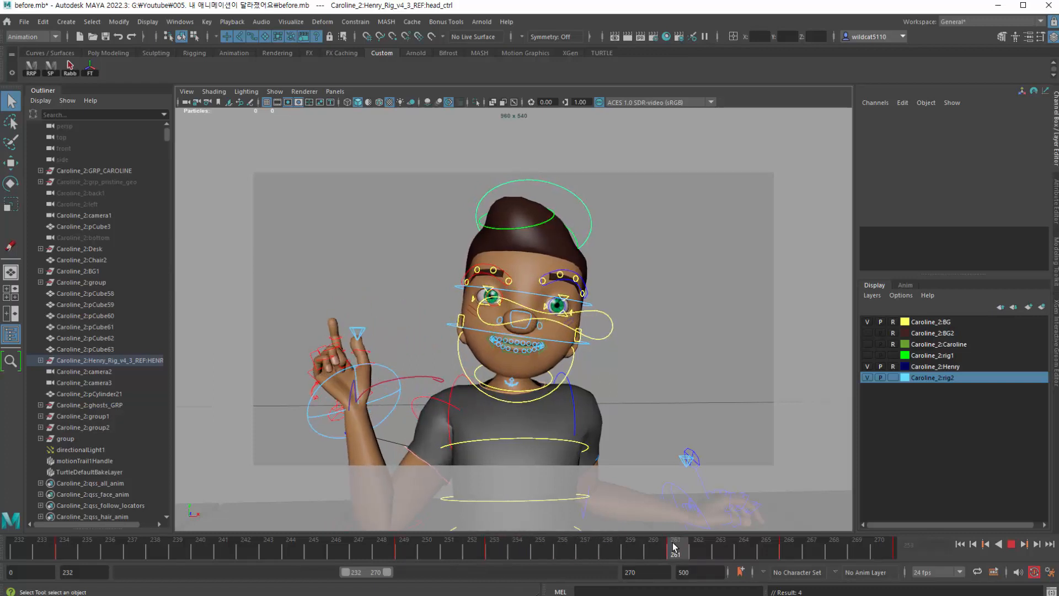
{"action": "mouse_move", "coordinate": [670, 548]}
{"action": "left_mouse_down"}
{"action": "mouse_move", "coordinate": [349, 551]}
{"action": "mouse_move", "coordinate": [498, 560]}
{"action": "mouse_move", "coordinate": [407, 570]}
{"action": "mouse_move", "coordinate": [684, 571]}
{"action": "mouse_move", "coordinate": [654, 579]}
{"action": "mouse_move", "coordinate": [671, 578]}
{"action": "left_mouse_up"}
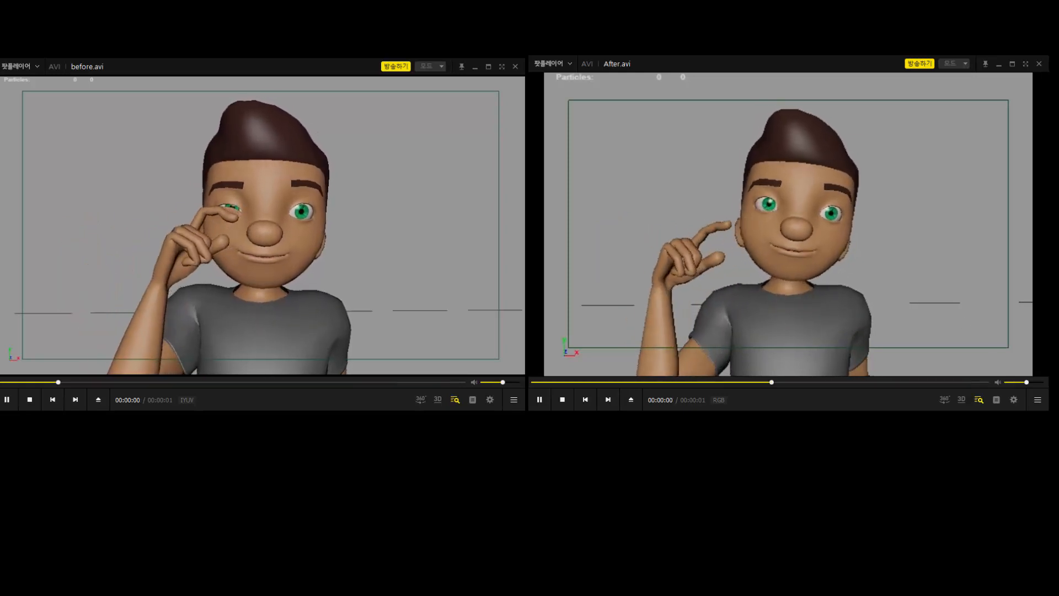
- Switch to the video player and compare the before.avi and After.avi playblasts, moving the After.avi window lower
{"action": "left_click_drag", "start_coordinate": [654, 76], "coordinate": [653, 128]}
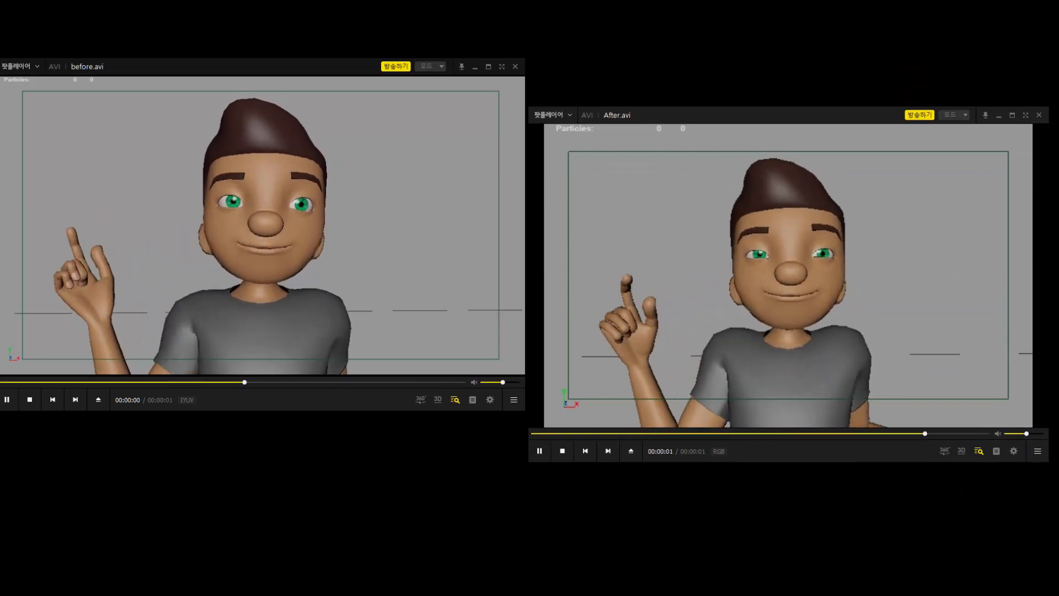